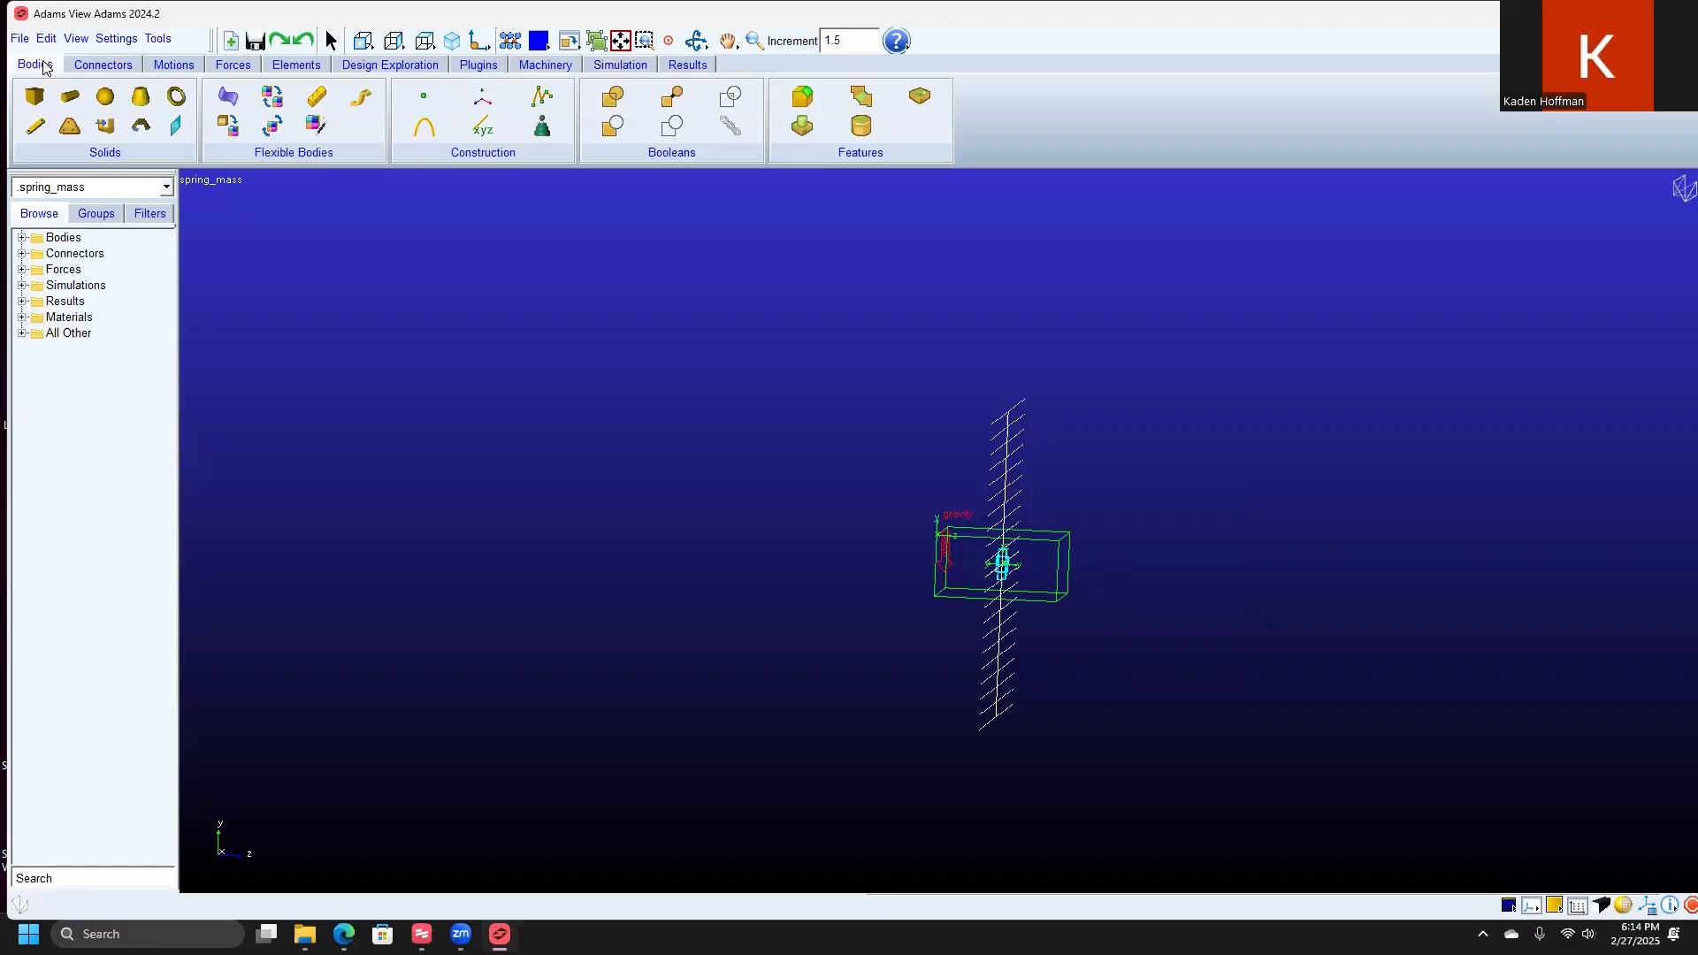
Step: Start a single-component applied force with a Two Bodies run-time direction and the K and C characteristic
{"action": "left_click", "coordinate": [103, 65]}
{"action": "left_click", "coordinate": [164, 69]}
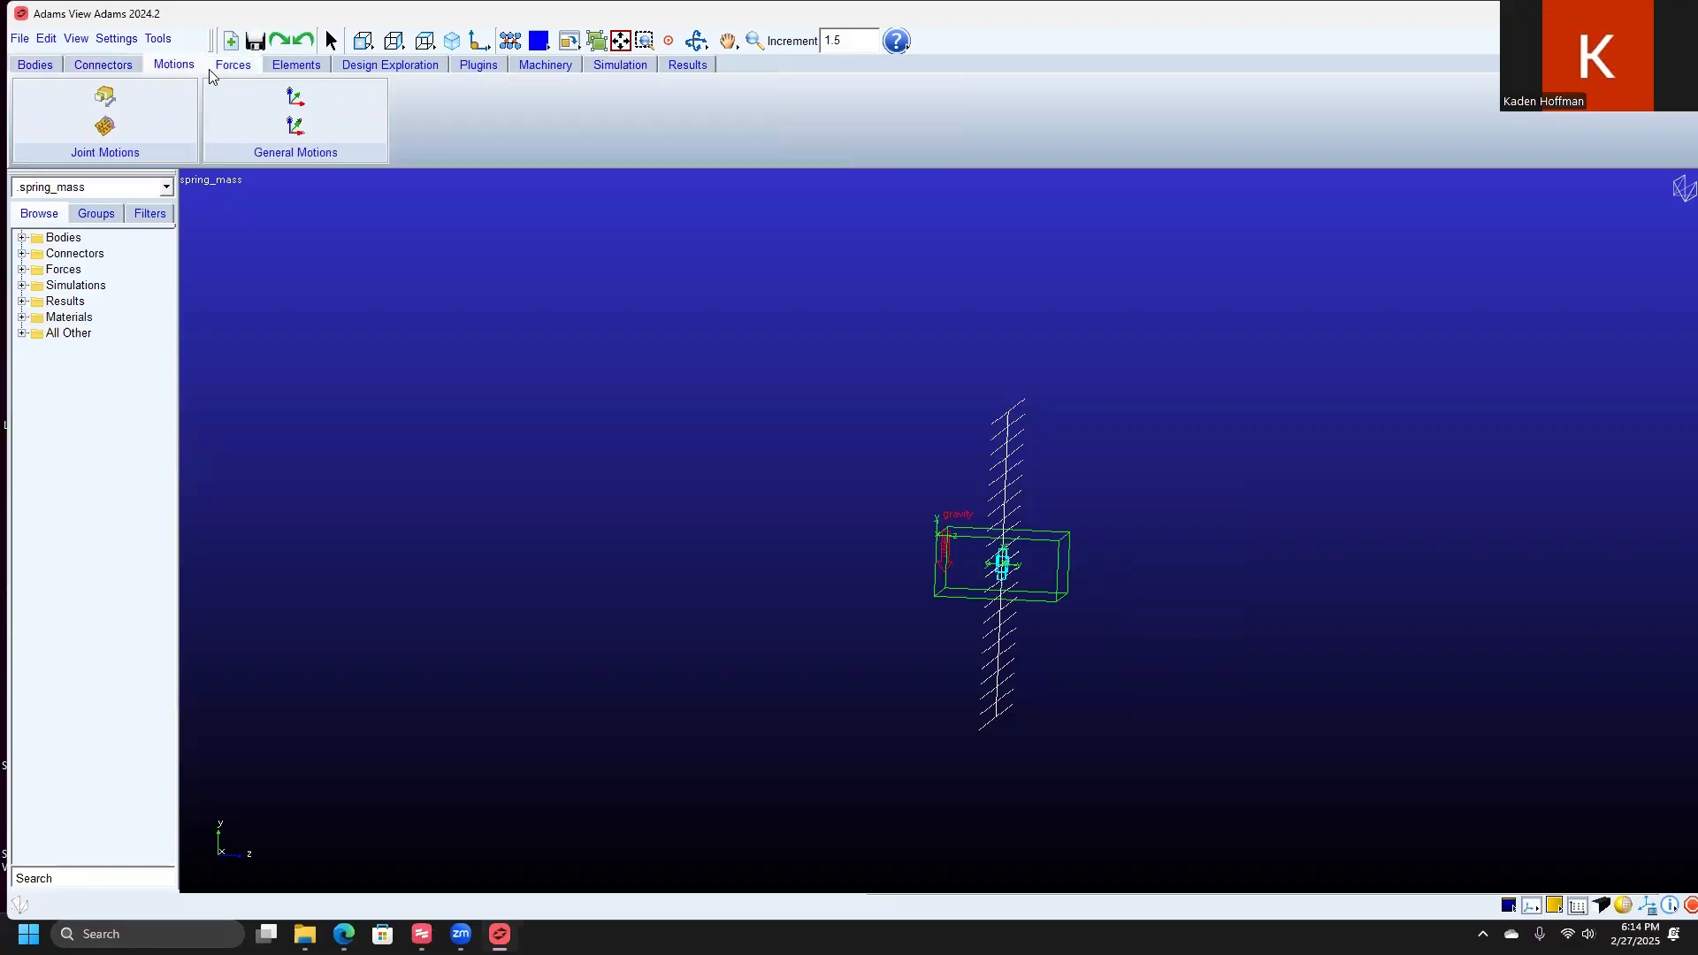
{"action": "left_click", "coordinate": [233, 65]}
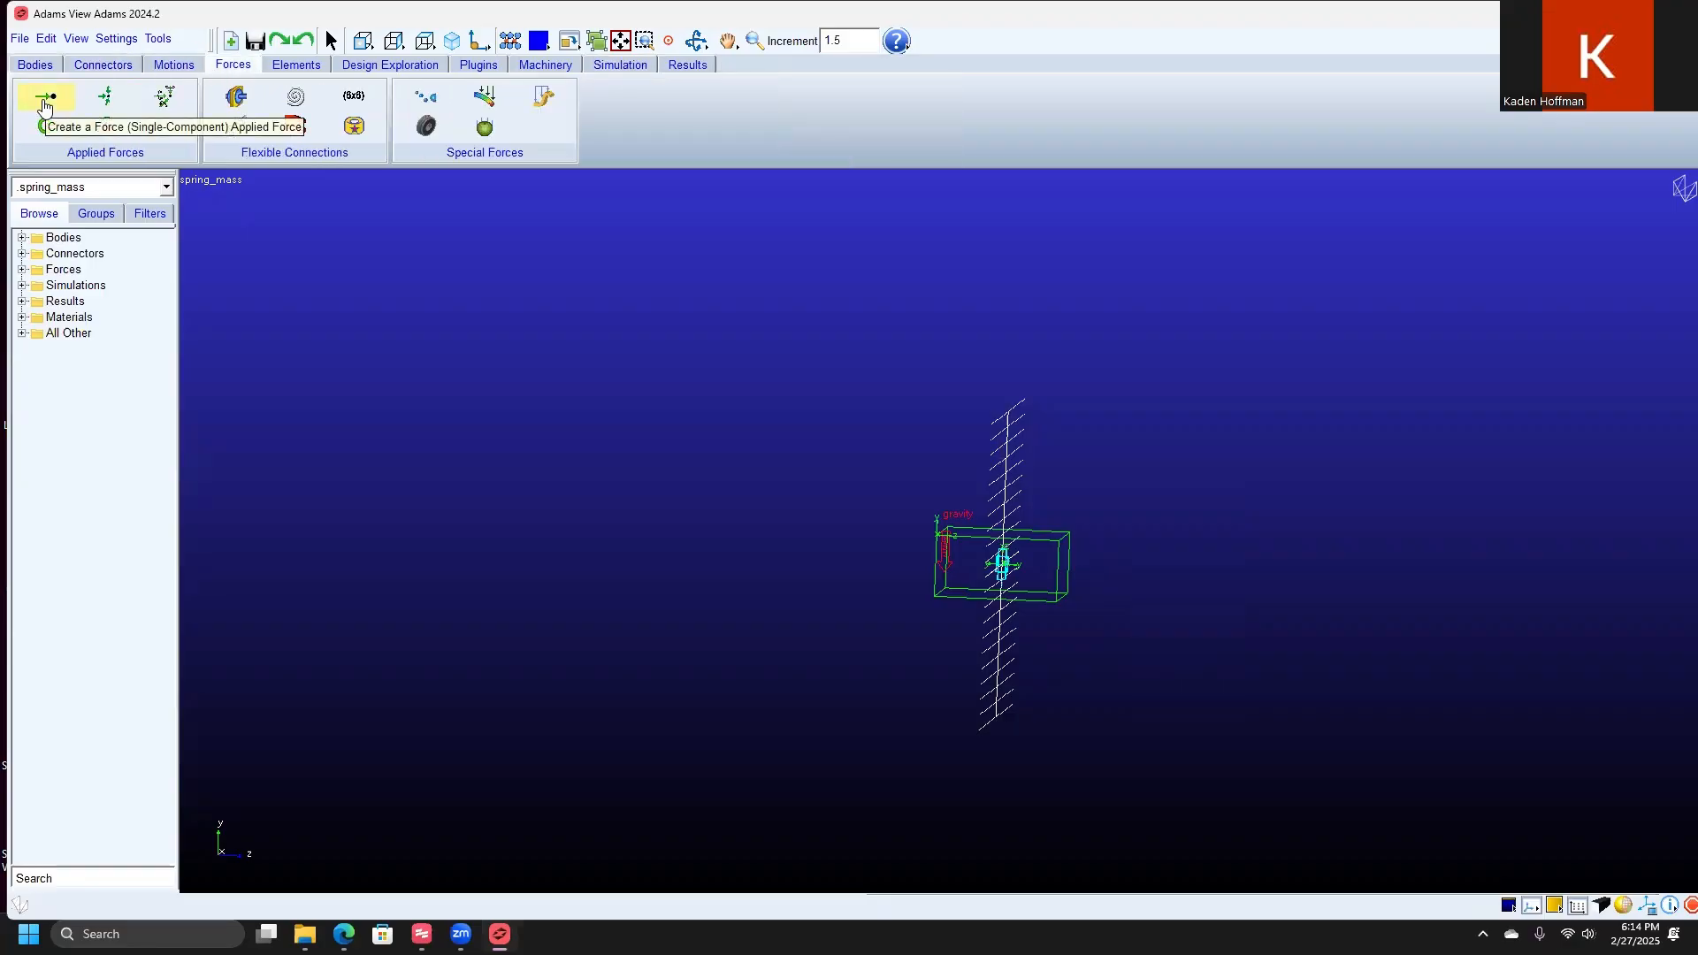
{"action": "left_click", "coordinate": [45, 98]}
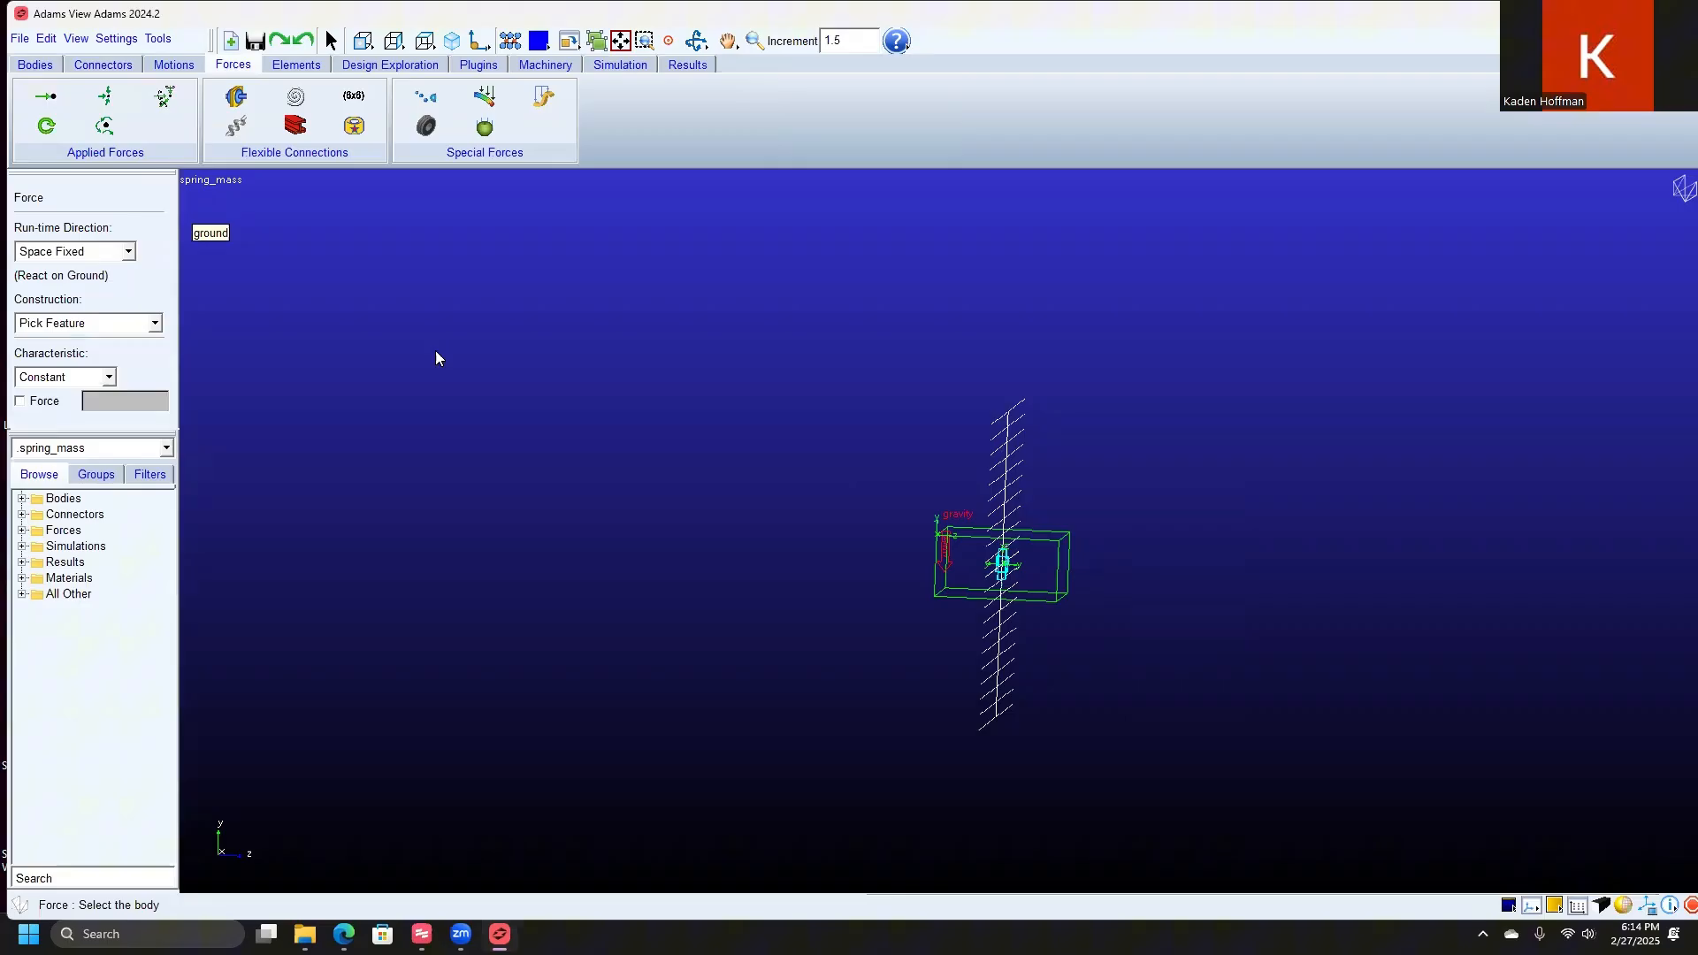
{"action": "left_click", "coordinate": [109, 255]}
{"action": "left_click", "coordinate": [103, 304]}
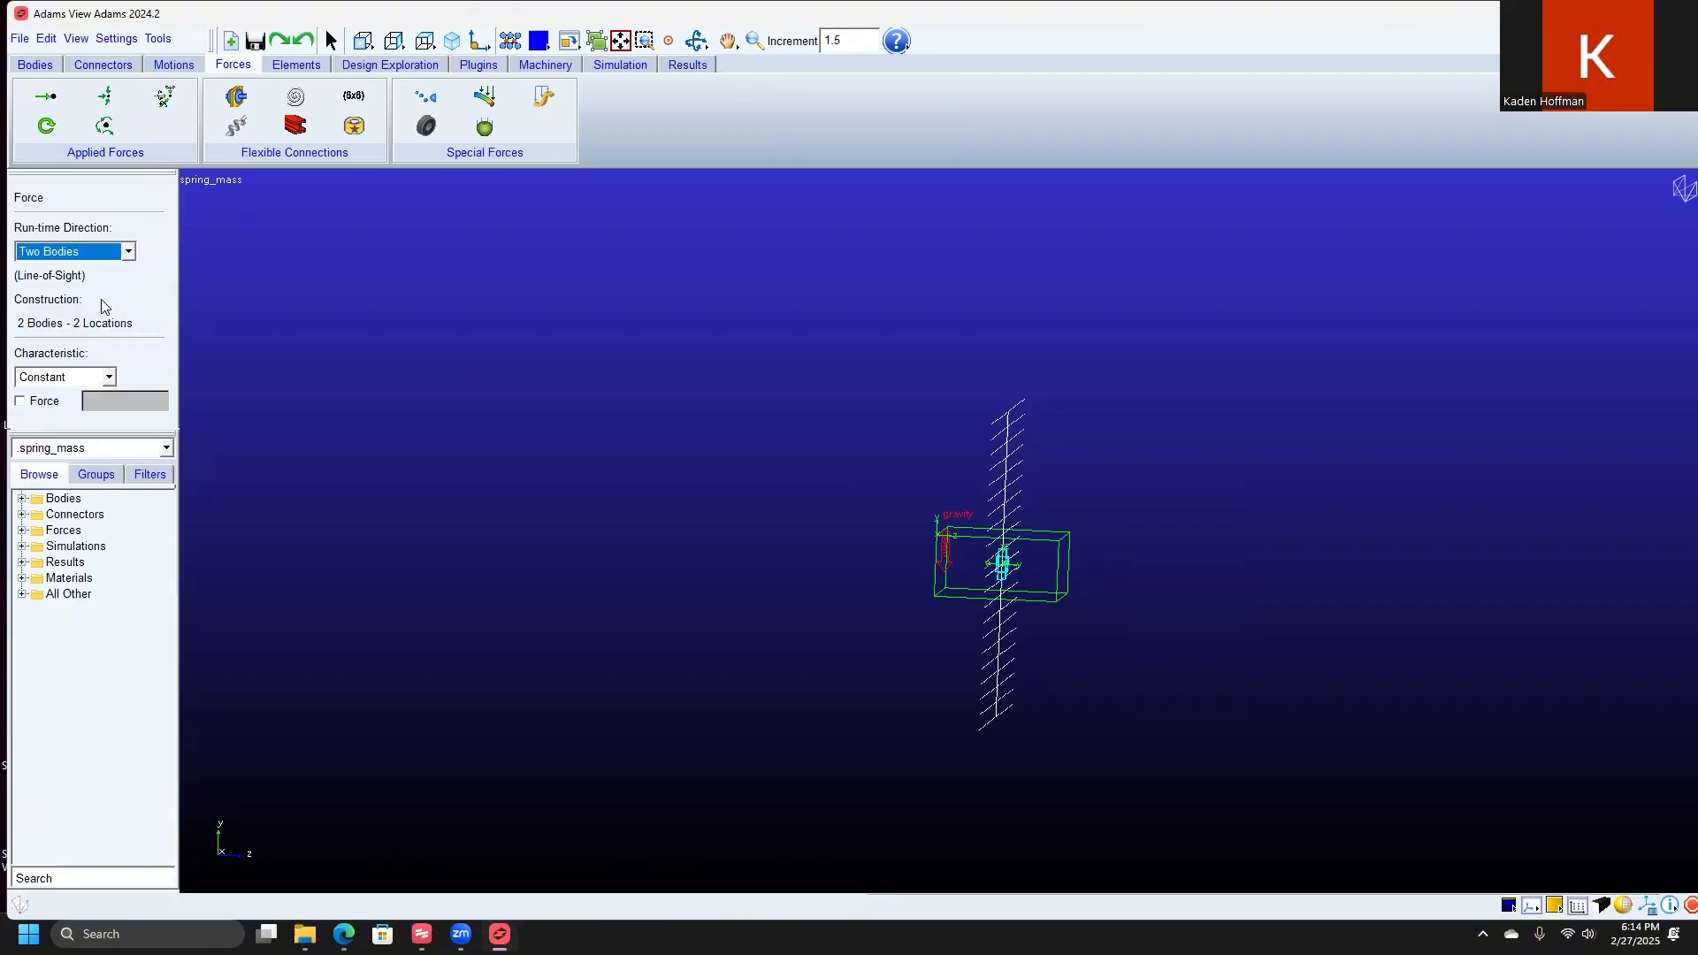
{"action": "left_click", "coordinate": [93, 377]}
{"action": "left_click", "coordinate": [86, 403]}
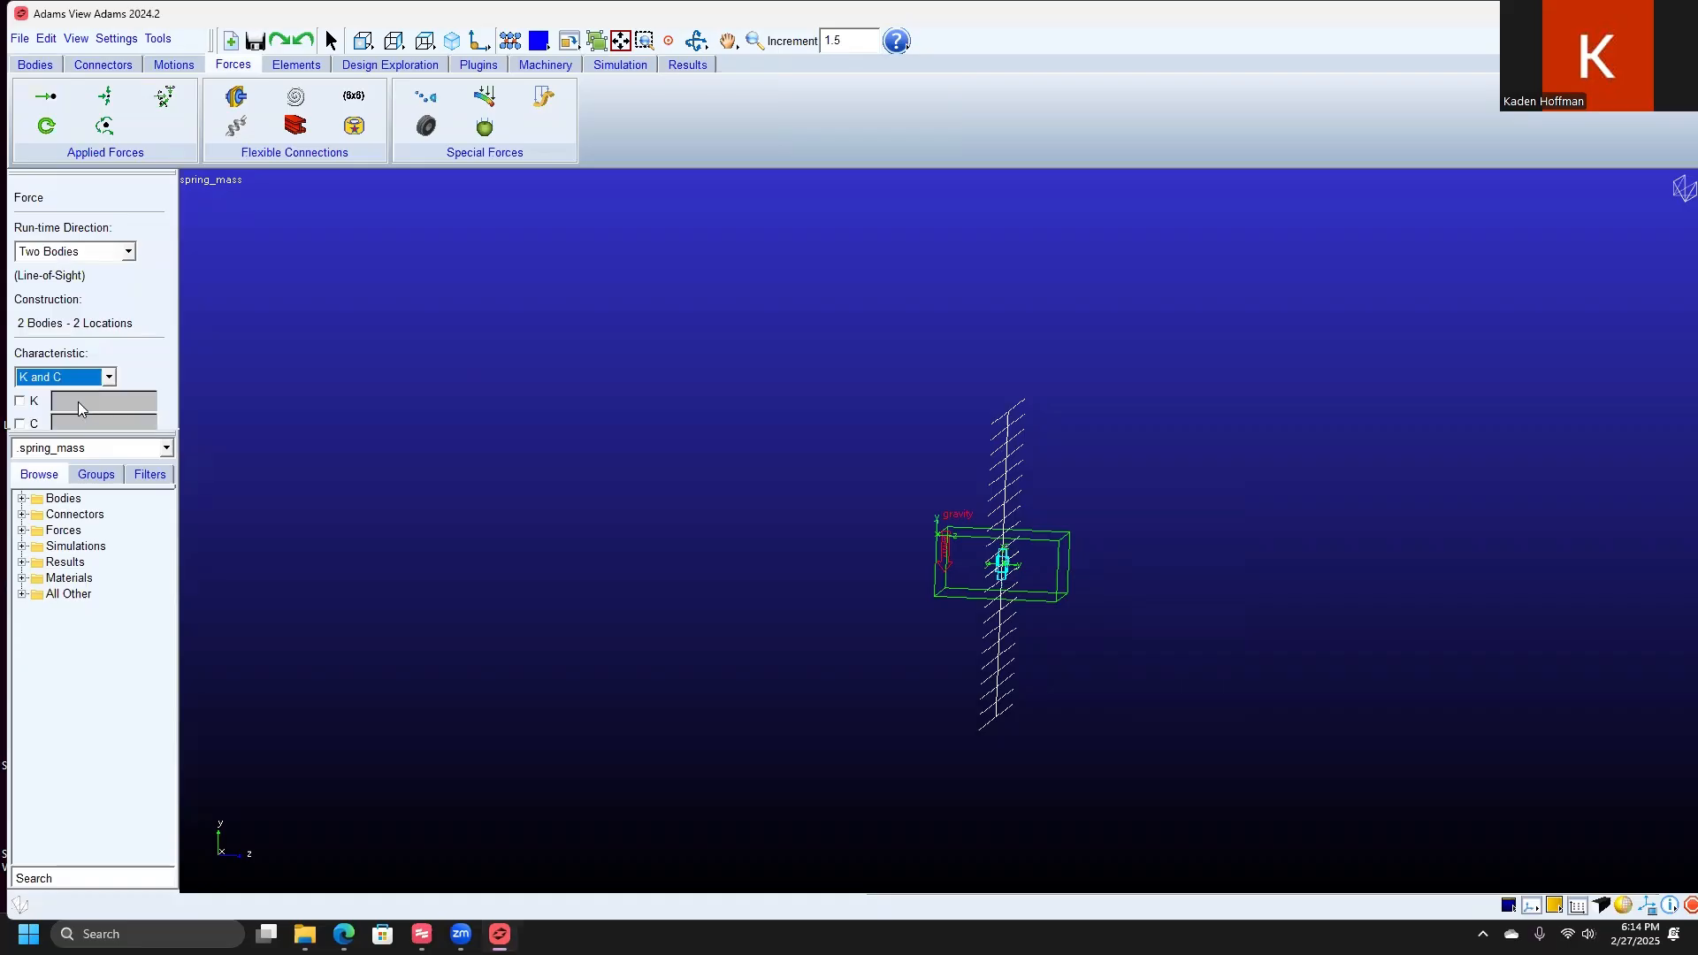
Step: Enable both spring coefficients for the force and set K to 5 and C to .05
{"action": "left_click", "coordinate": [19, 400]}
{"action": "left_click", "coordinate": [20, 424]}
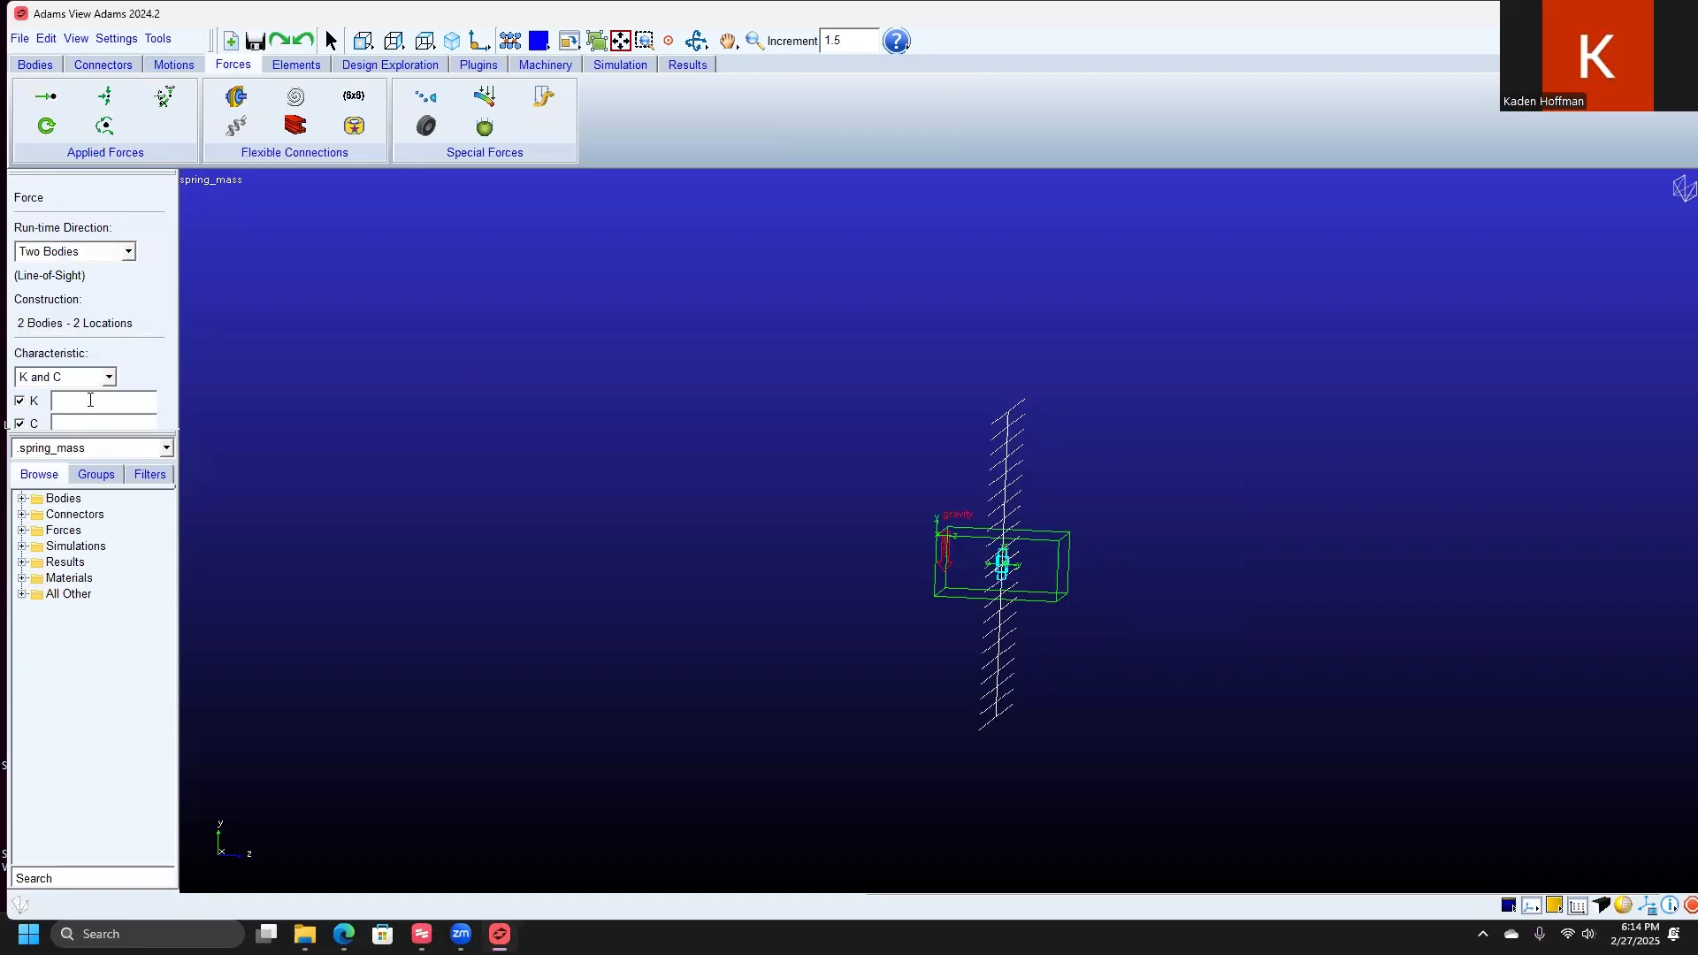
{"action": "type", "text": "5"}
{"action": "left_click", "coordinate": [97, 424]}
{"action": "type", "text": ".05"}
Step: Place the force between the block and ground, acting from the block's center to a ground point directly above it
{"action": "left_click", "coordinate": [979, 536]}
{"action": "left_click", "coordinate": [615, 763]}
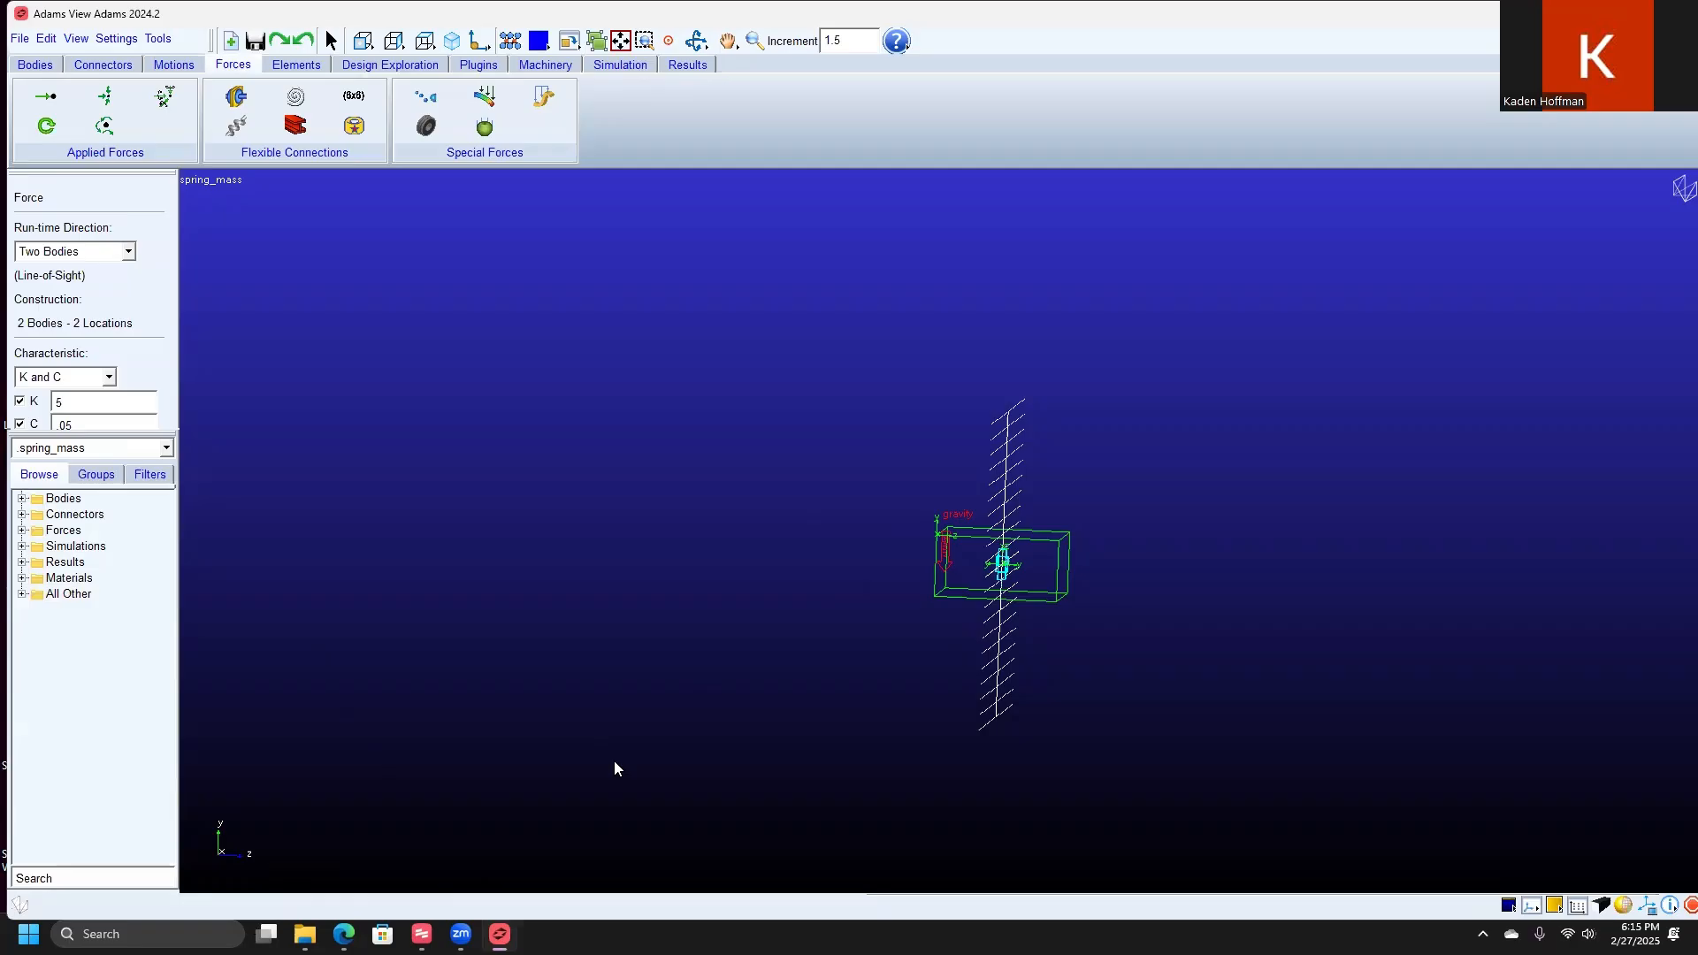
{"action": "left_click", "coordinate": [1005, 517]}
{"action": "left_click", "coordinate": [1006, 564]}
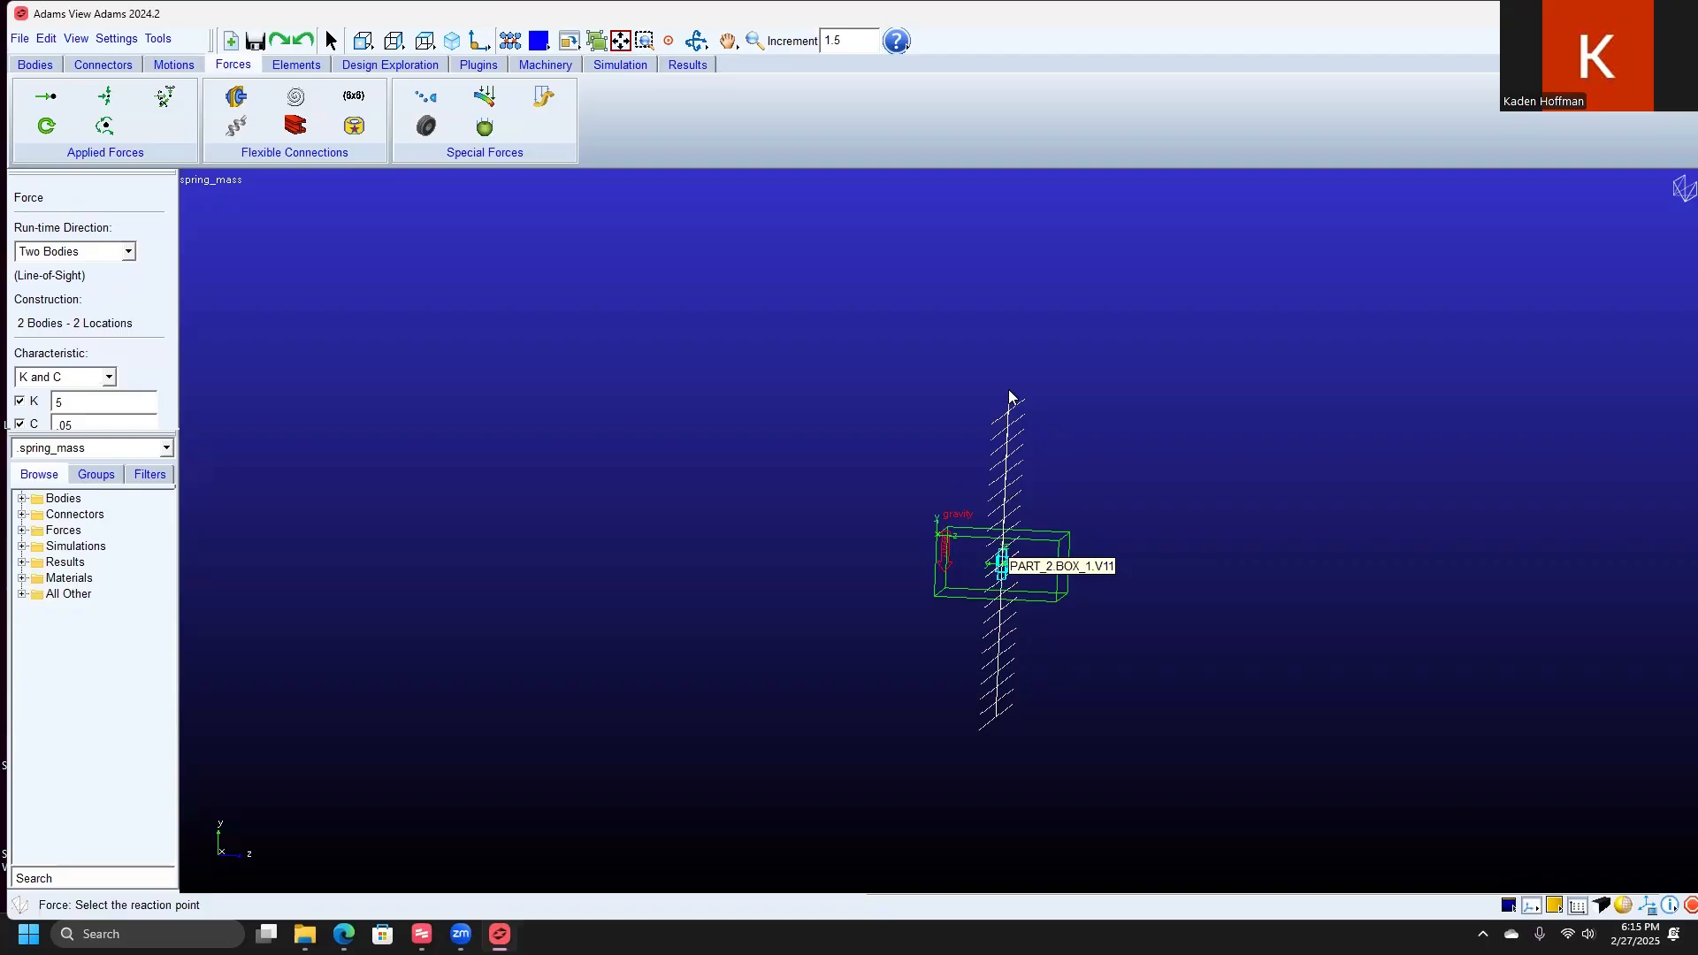
{"action": "left_click", "coordinate": [1008, 443]}
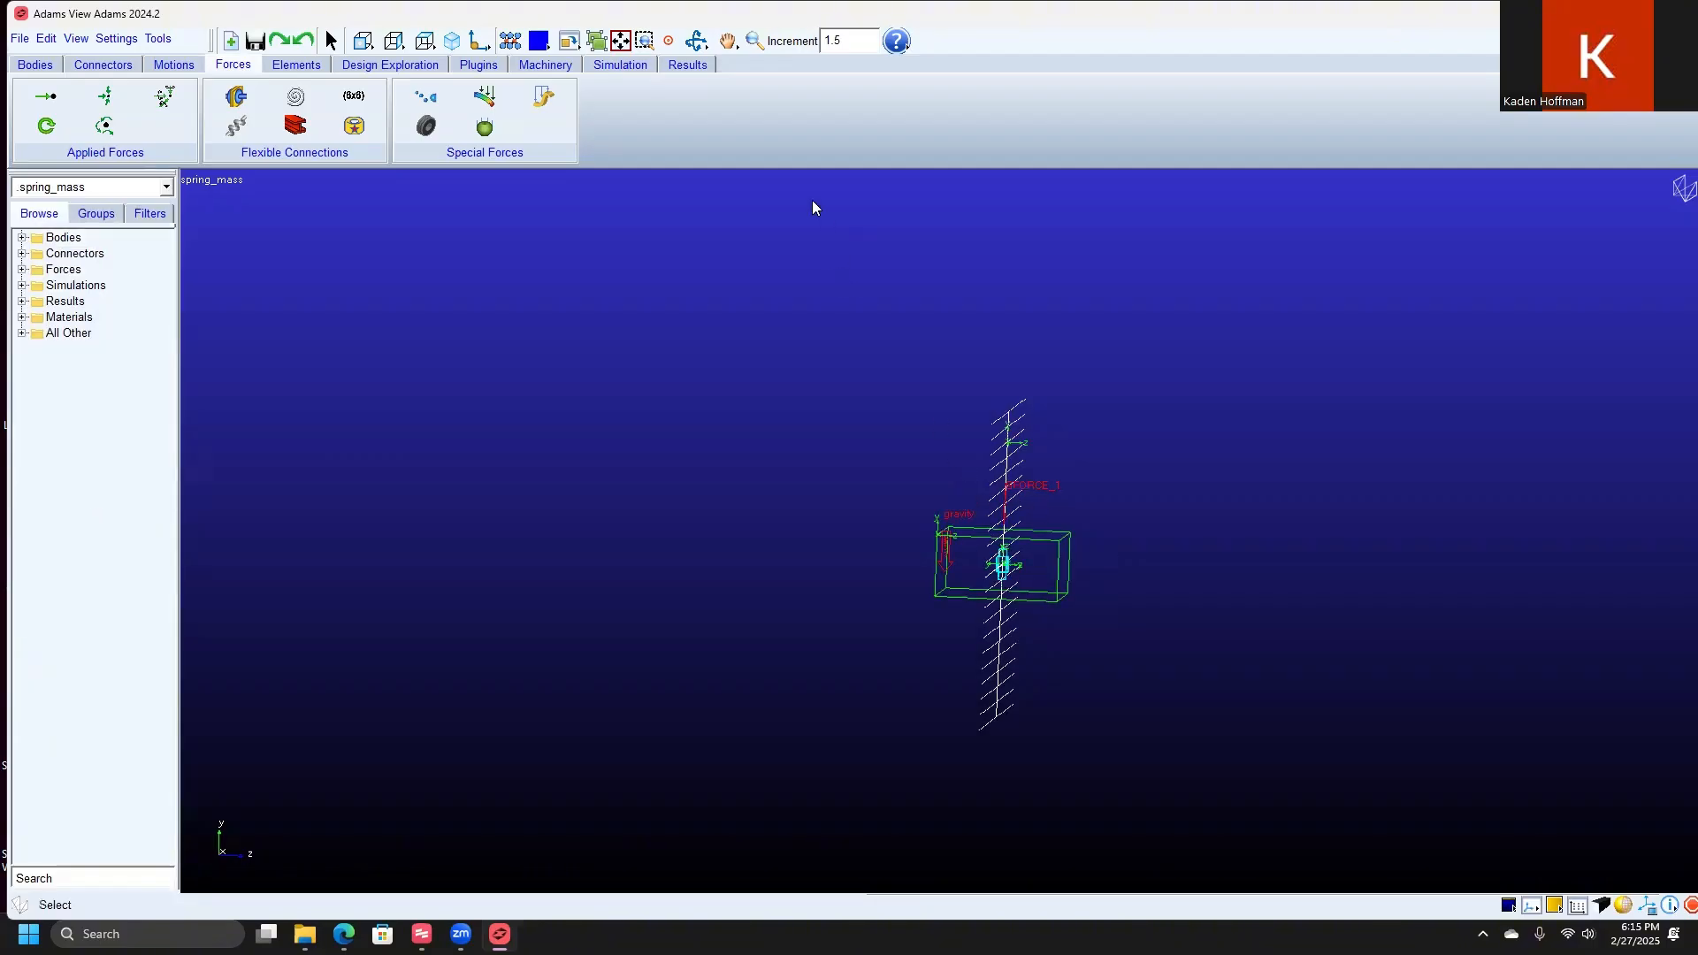
Step: Create a measure named Spring_Force with a strip chart for the magnitude of the spring's force at PART_2, and move its chart clear
{"action": "left_click", "coordinate": [696, 40]}
{"action": "left_click_drag", "start_coordinate": [1041, 504], "coordinate": [993, 509]}
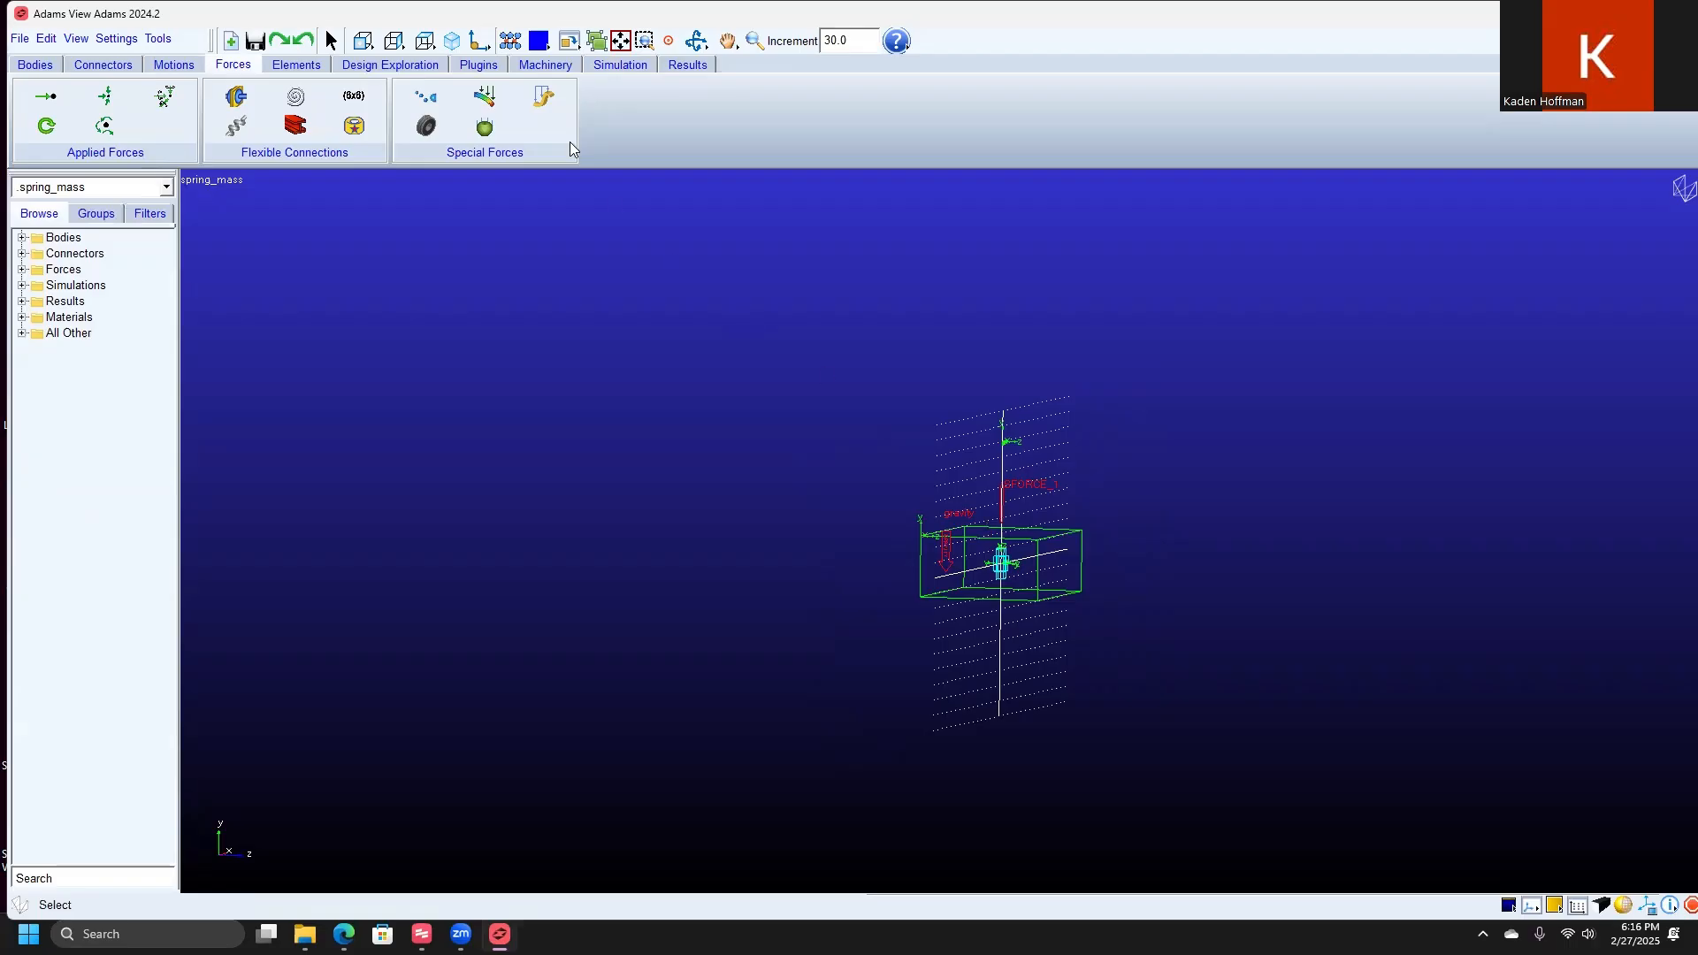
{"action": "left_click", "coordinate": [620, 65]}
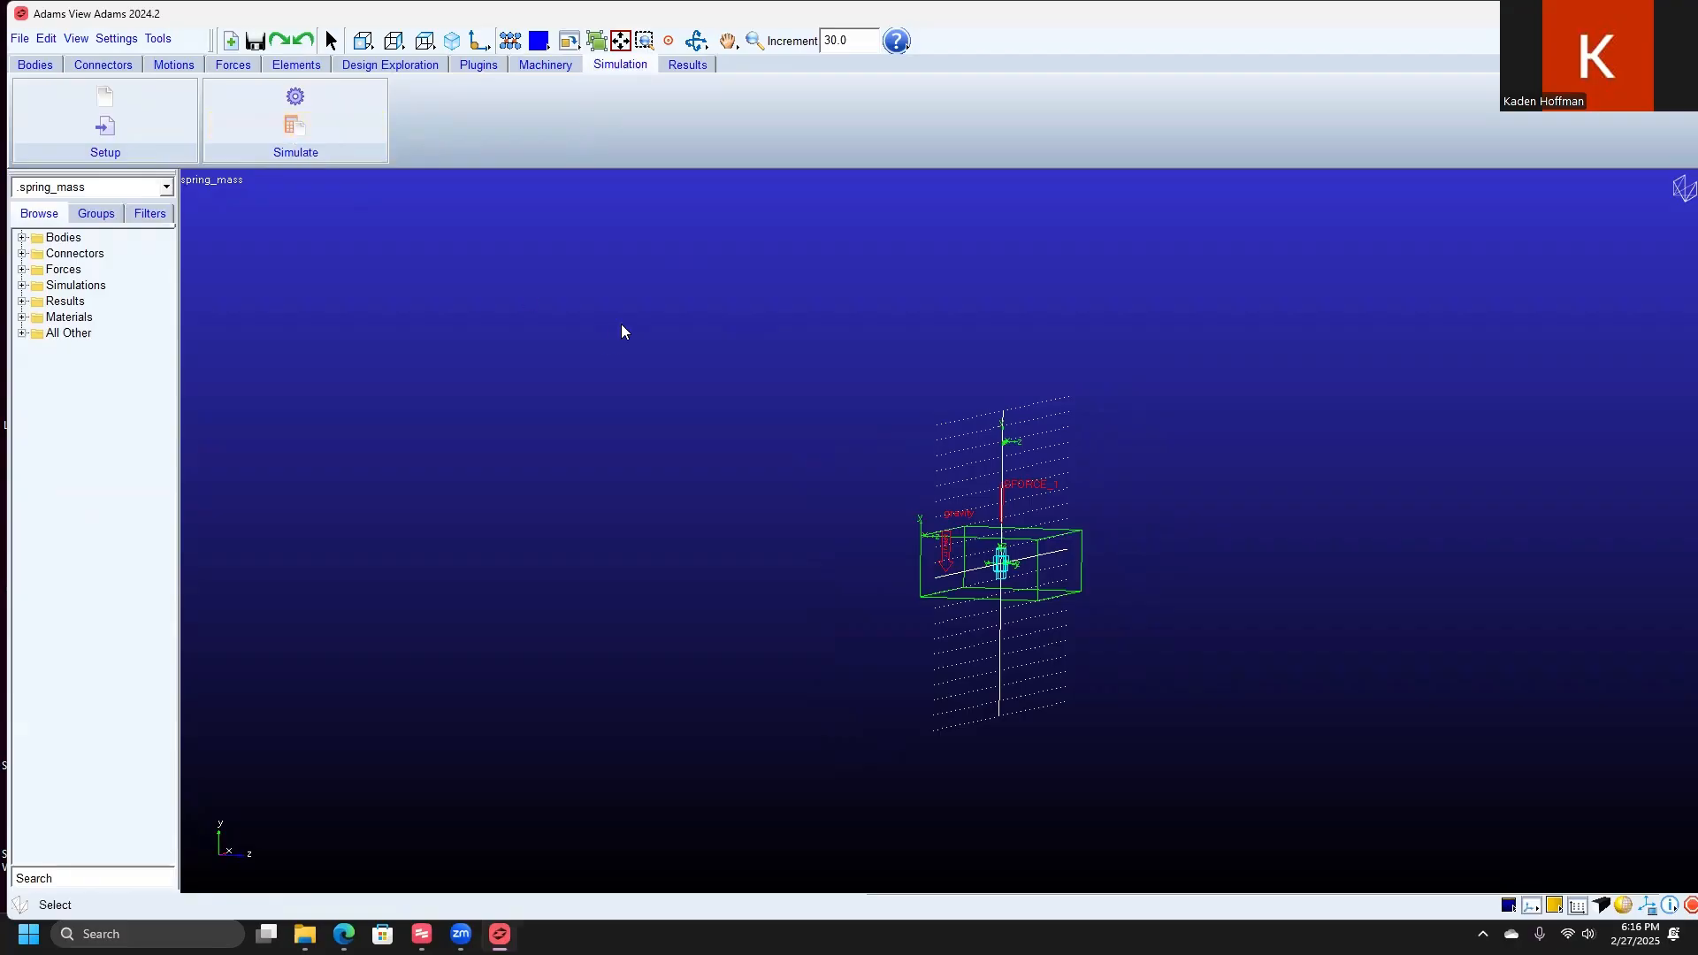
{"action": "right_click", "coordinate": [1000, 518]}
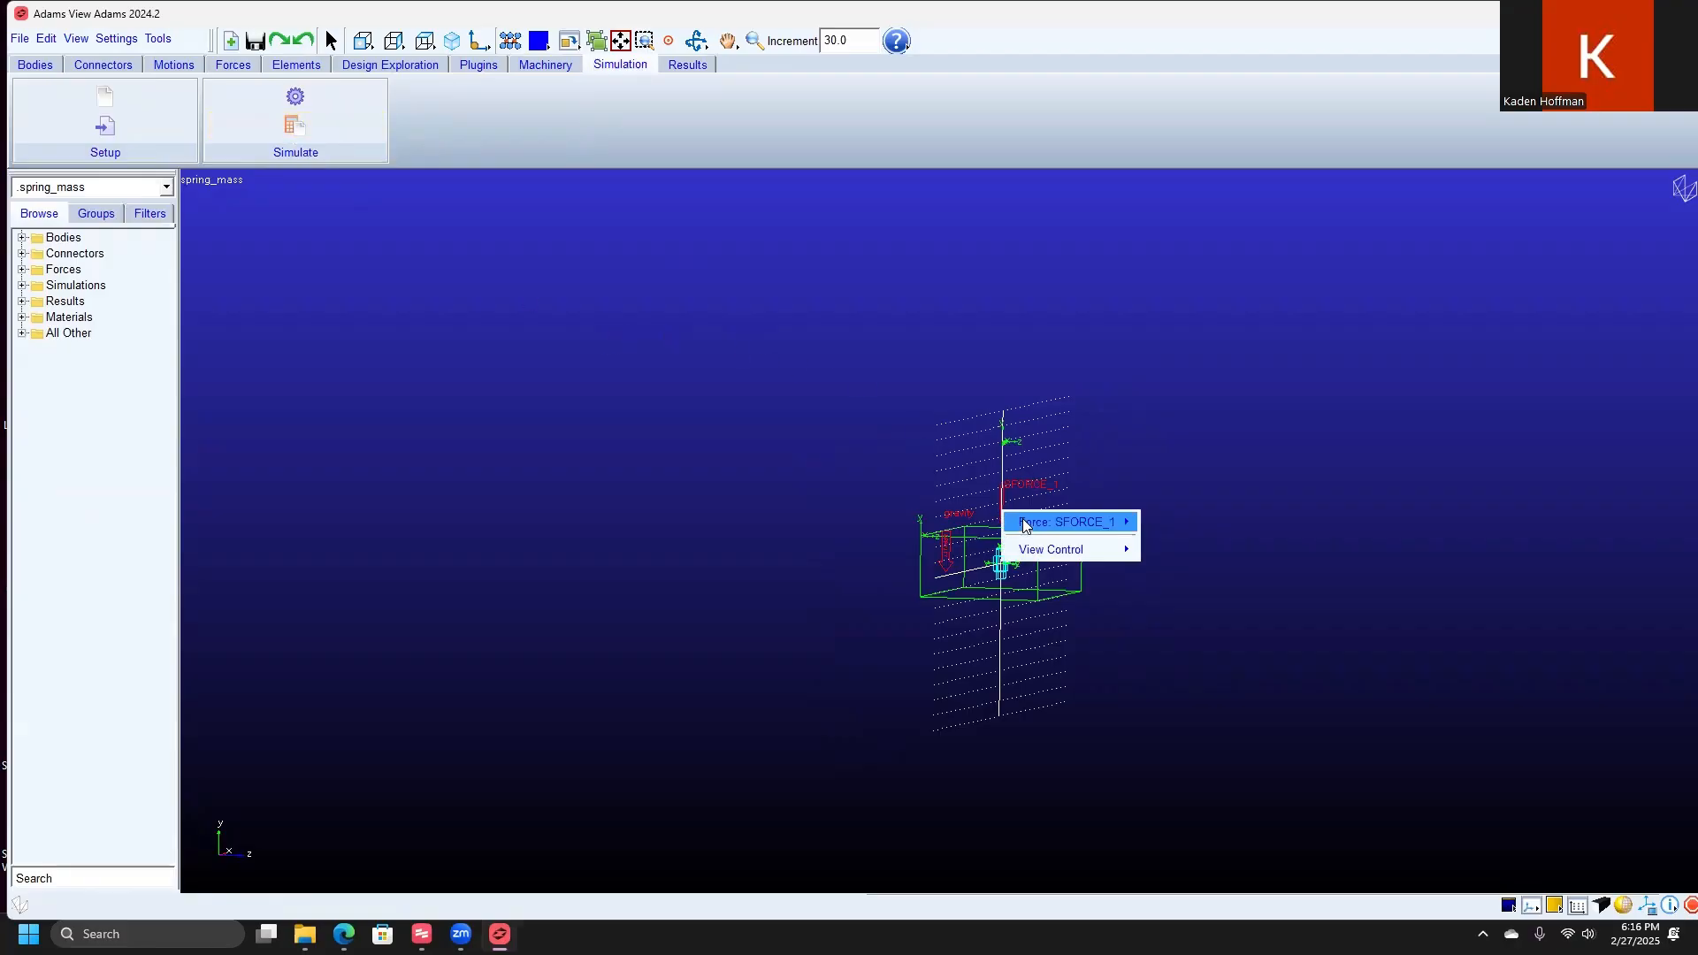
{"action": "mouse_move", "coordinate": [1026, 522]}
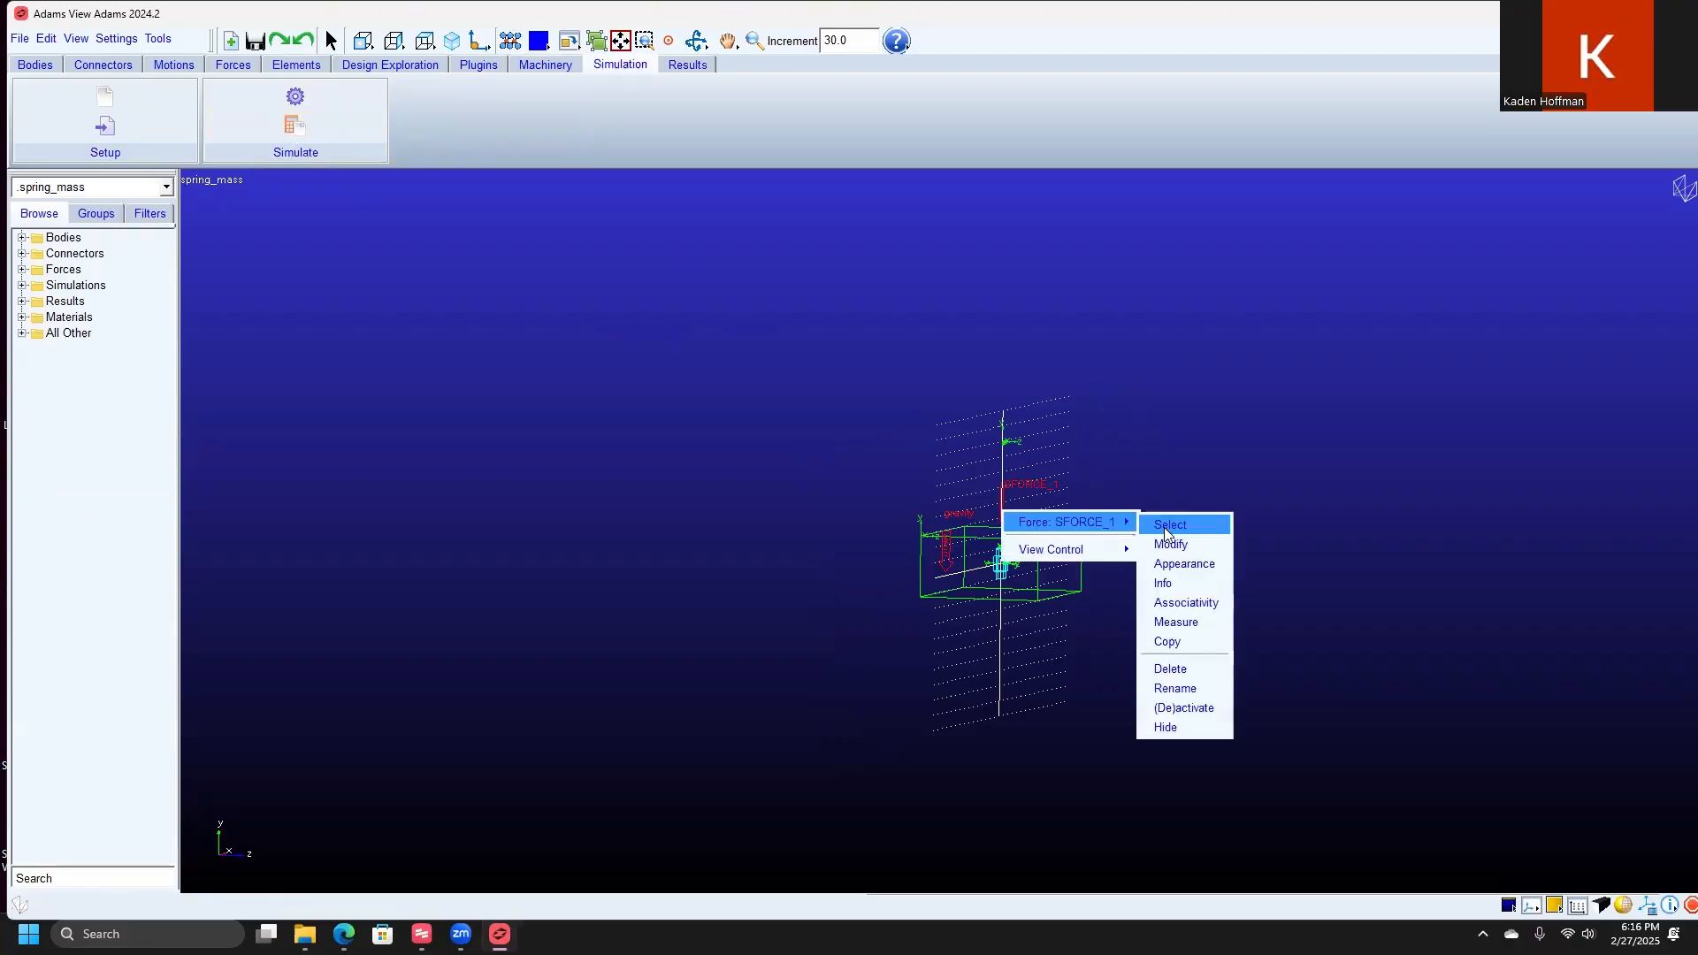
{"action": "left_click", "coordinate": [1206, 621]}
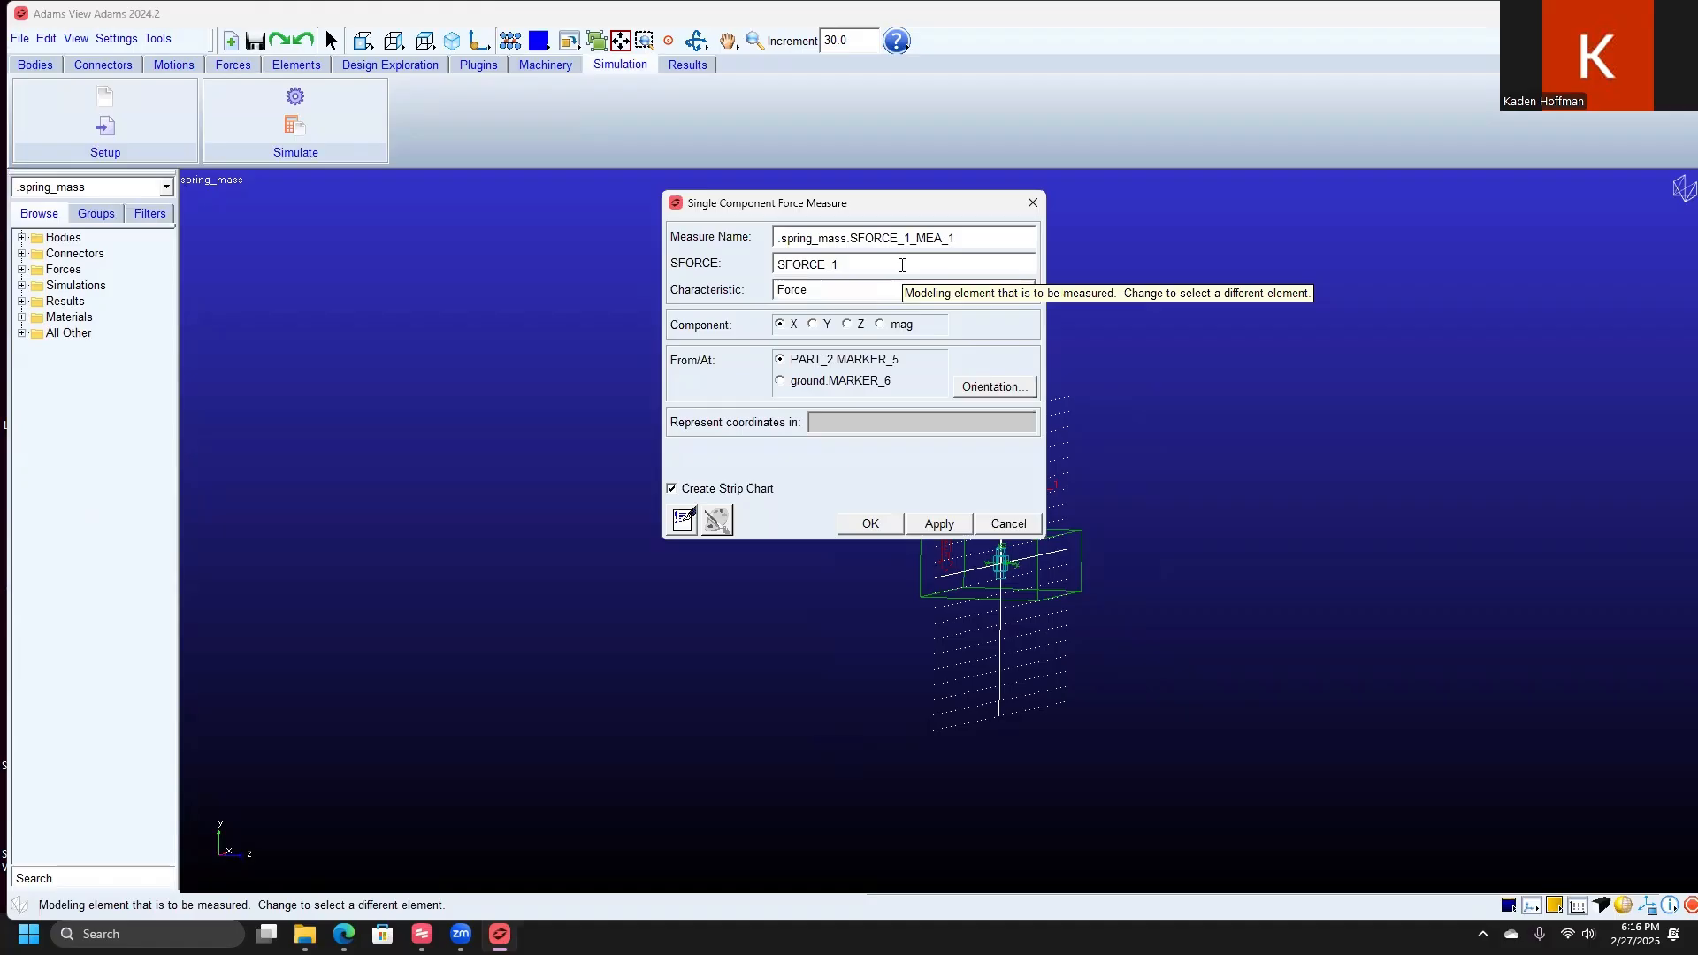
{"action": "double_click", "coordinate": [813, 264]}
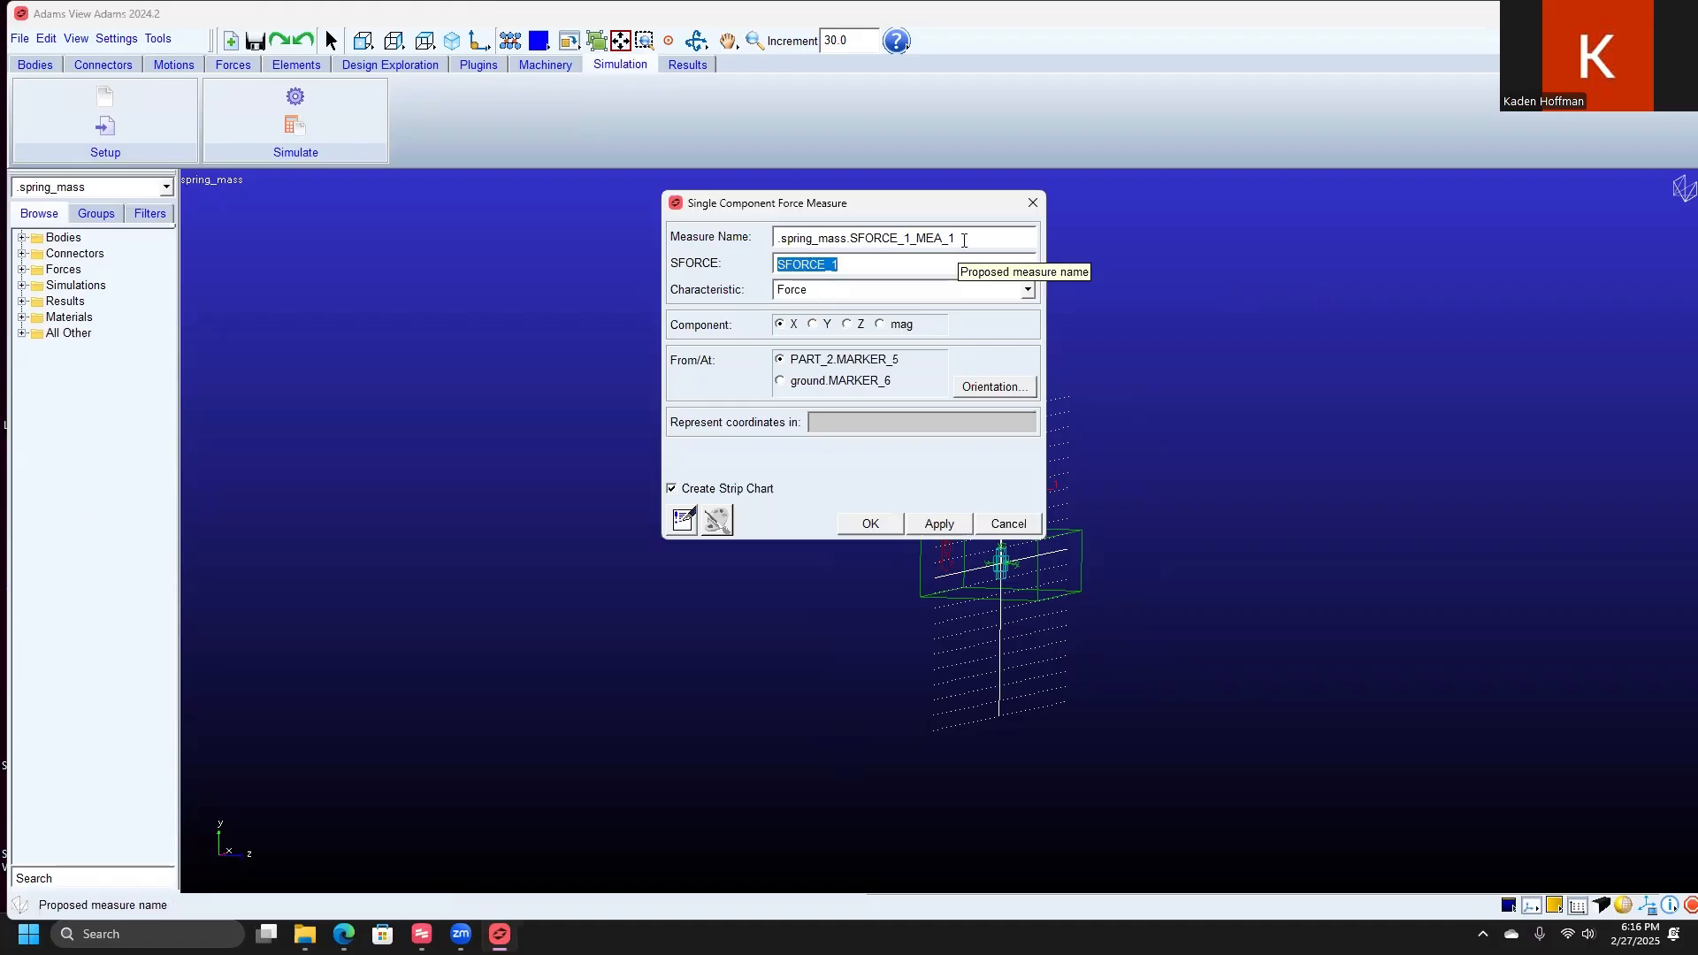
{"action": "left_click_drag", "start_coordinate": [962, 238], "coordinate": [776, 238]}
{"action": "type", "text": "S"}
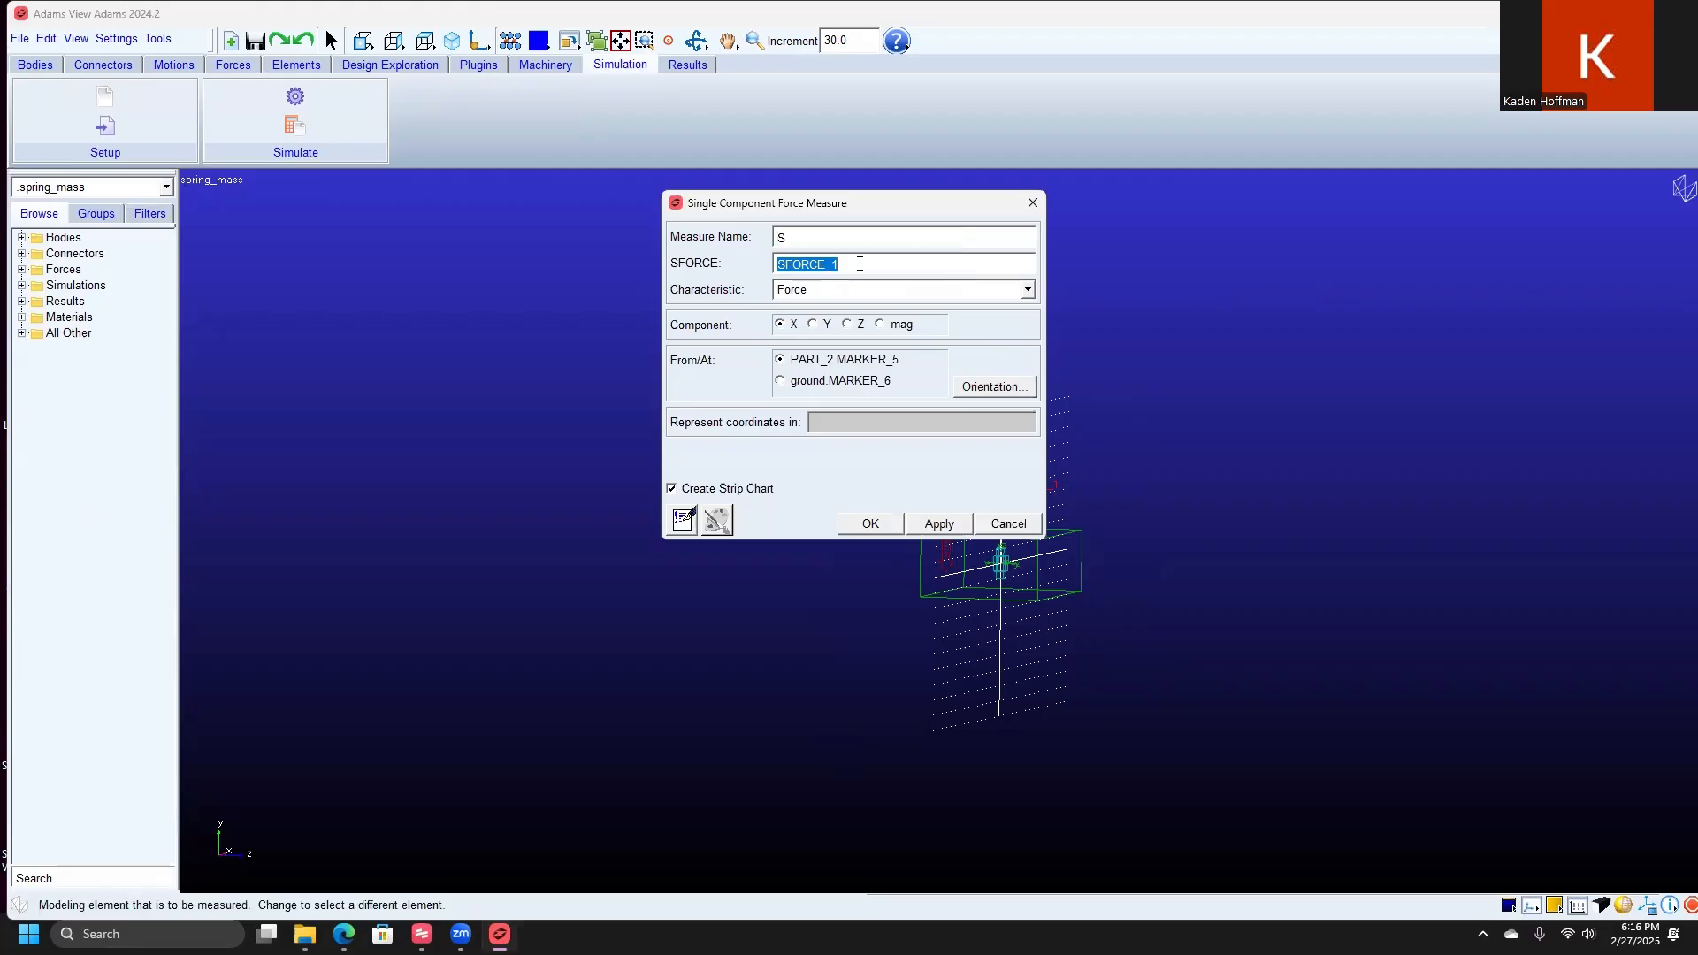
{"action": "type", "text": "pring_Force"}
{"action": "left_click", "coordinate": [858, 264]}
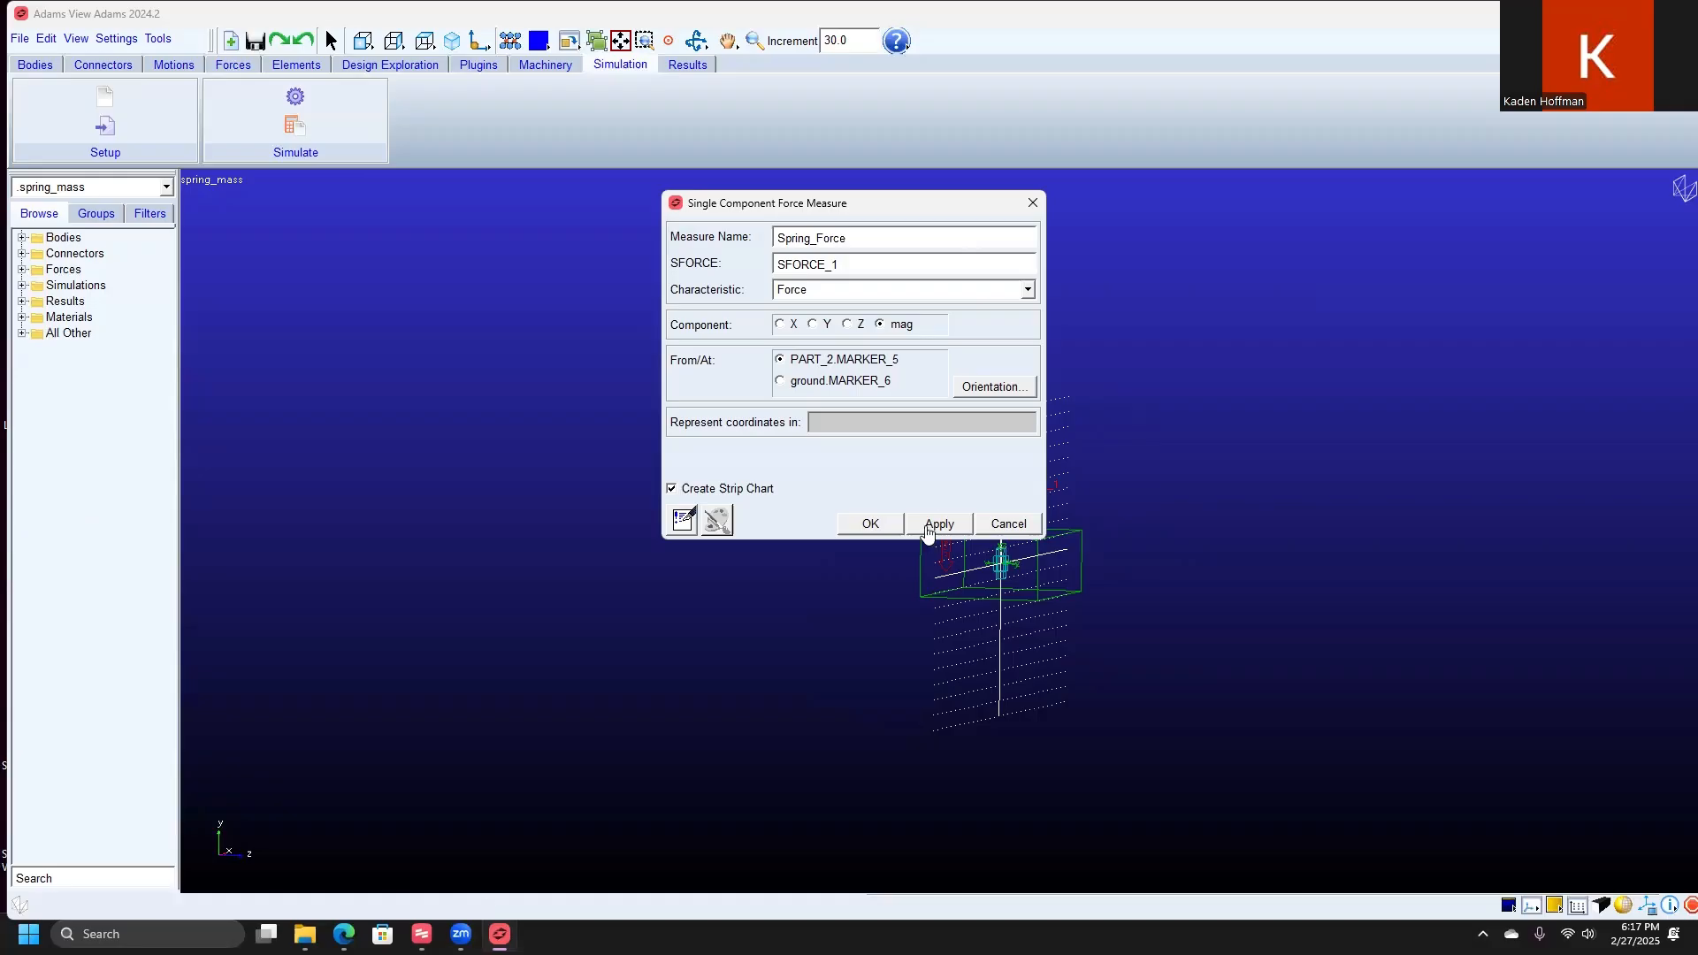
{"action": "left_click", "coordinate": [870, 525]}
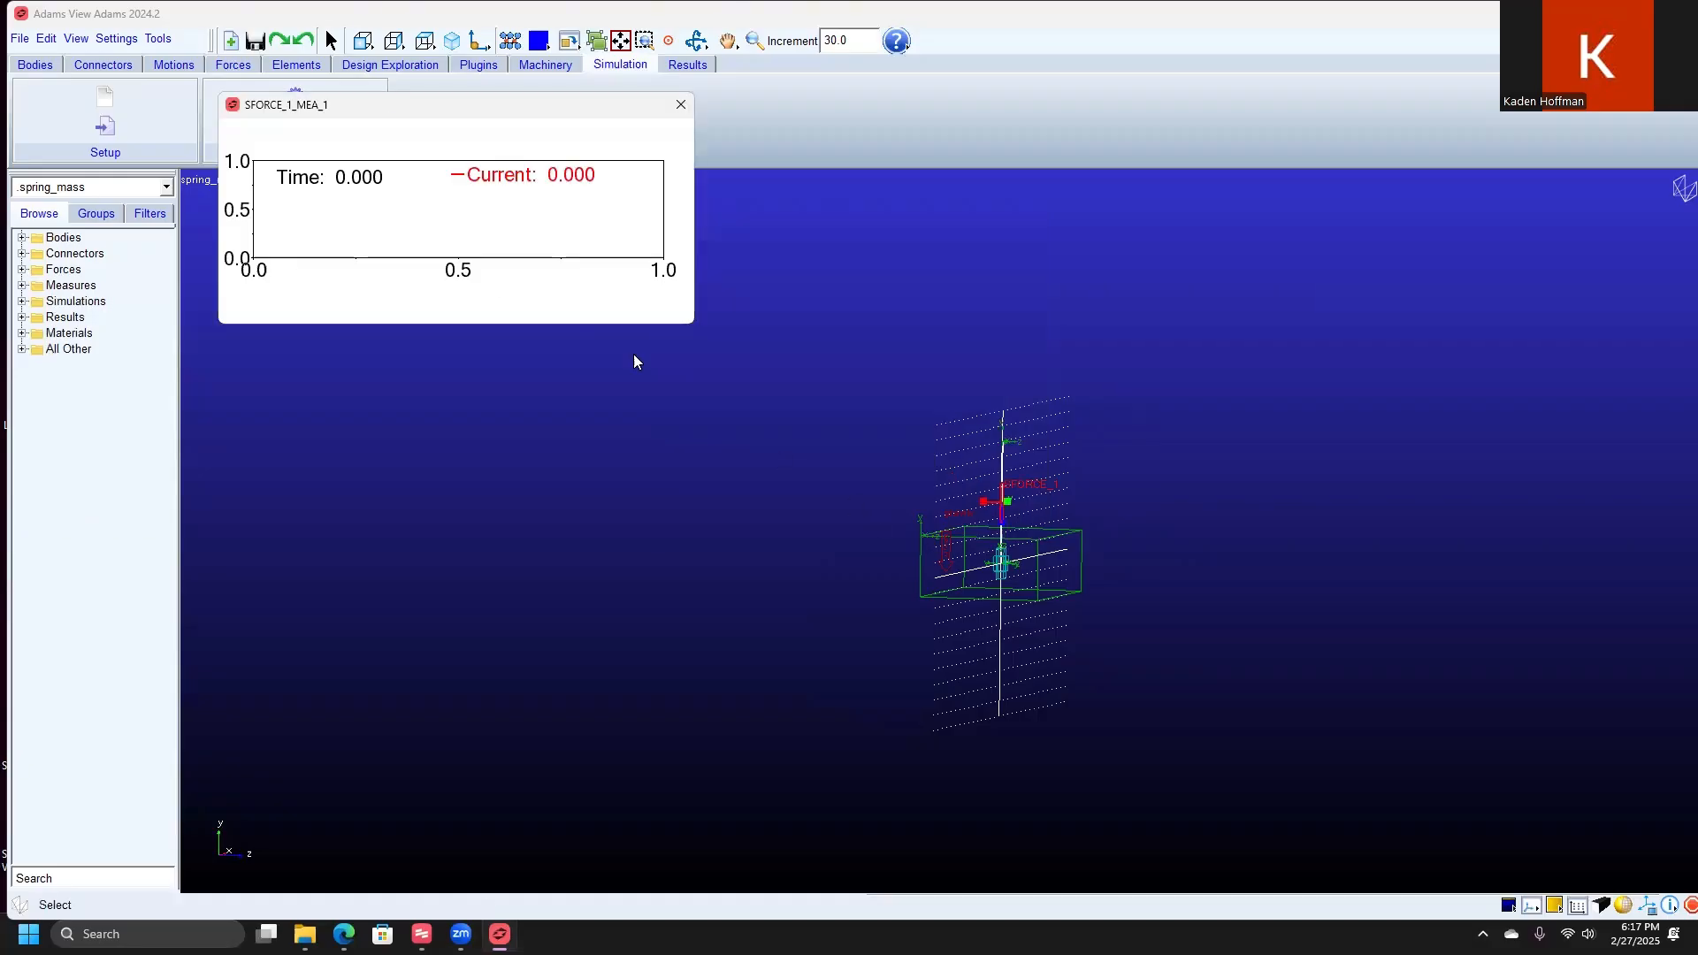
{"action": "left_click_drag", "start_coordinate": [485, 105], "coordinate": [507, 301]}
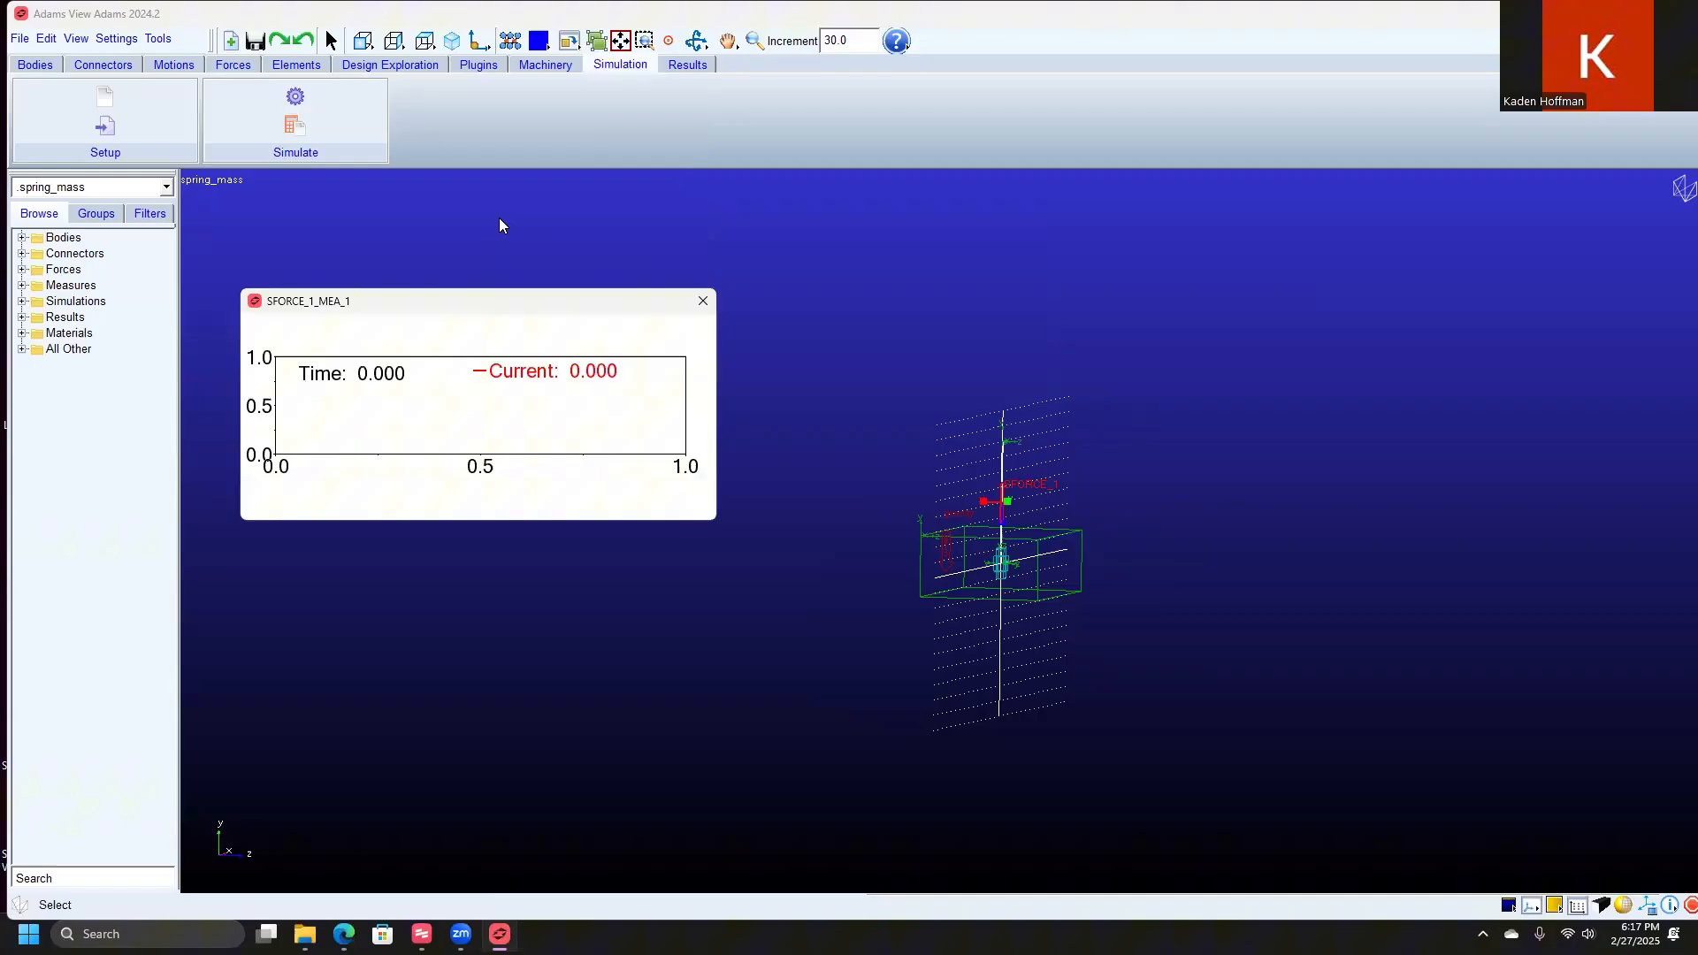
Step: Create a second measure on the spring force, named Spring_Displacement, with the Displacement characteristic and a strip chart, and move its chart clear
{"action": "right_click", "coordinate": [1003, 502]}
{"action": "mouse_move", "coordinate": [1051, 508]}
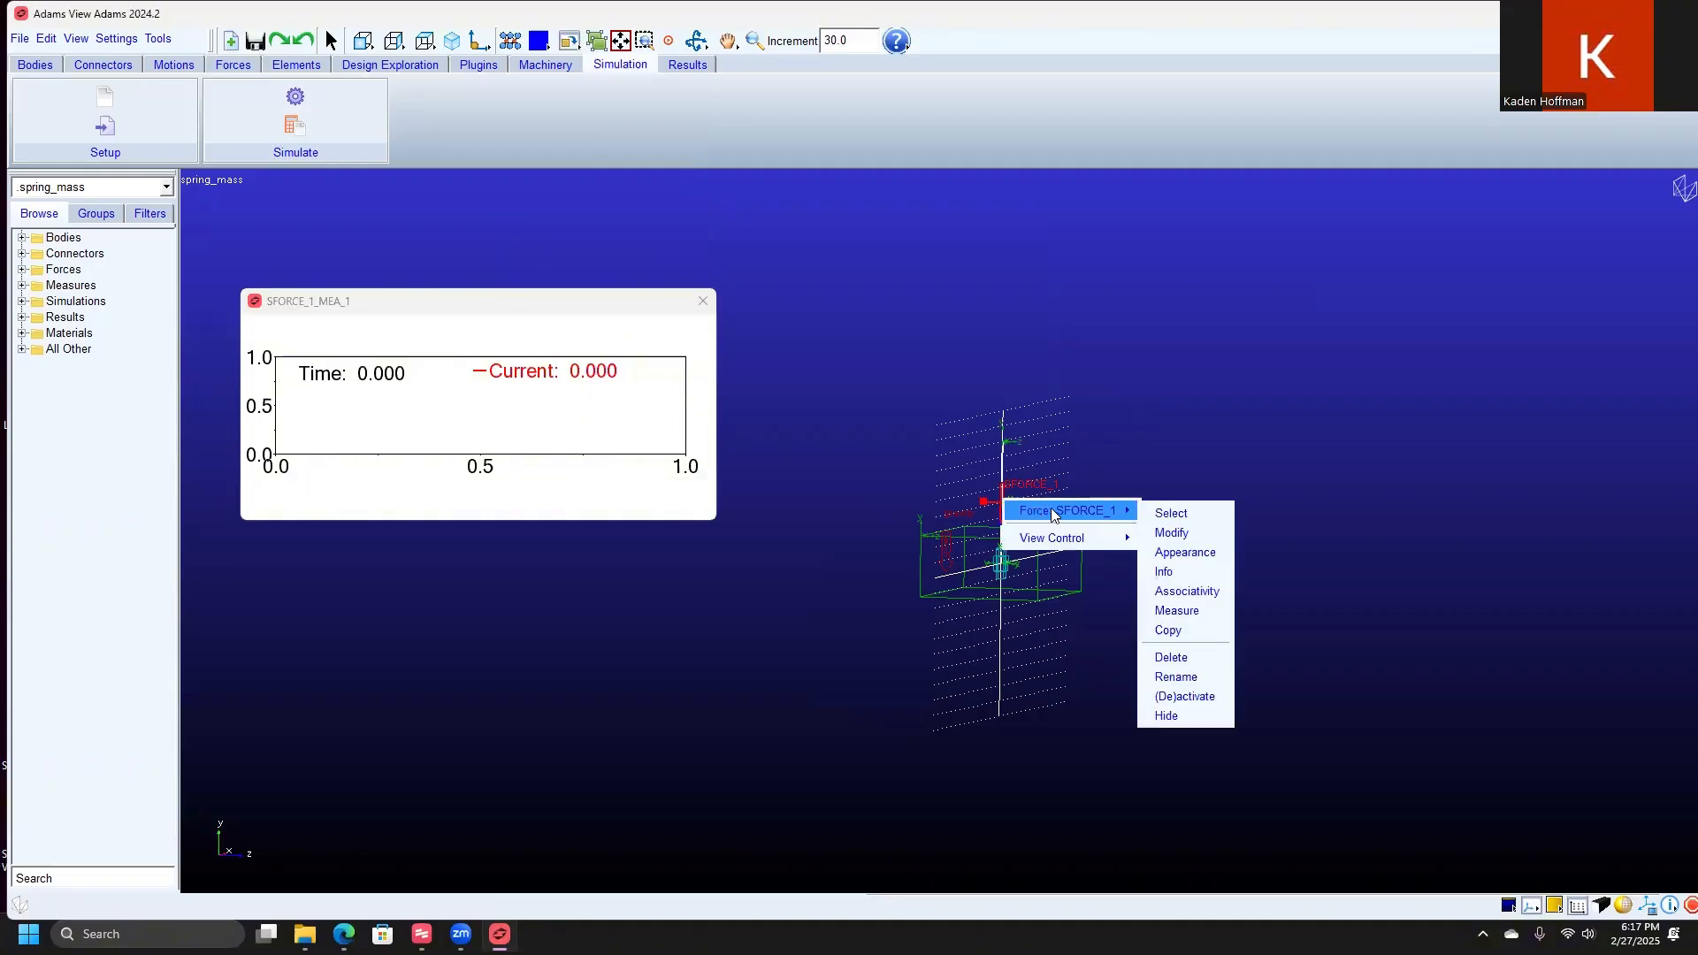
{"action": "left_click", "coordinate": [1176, 612]}
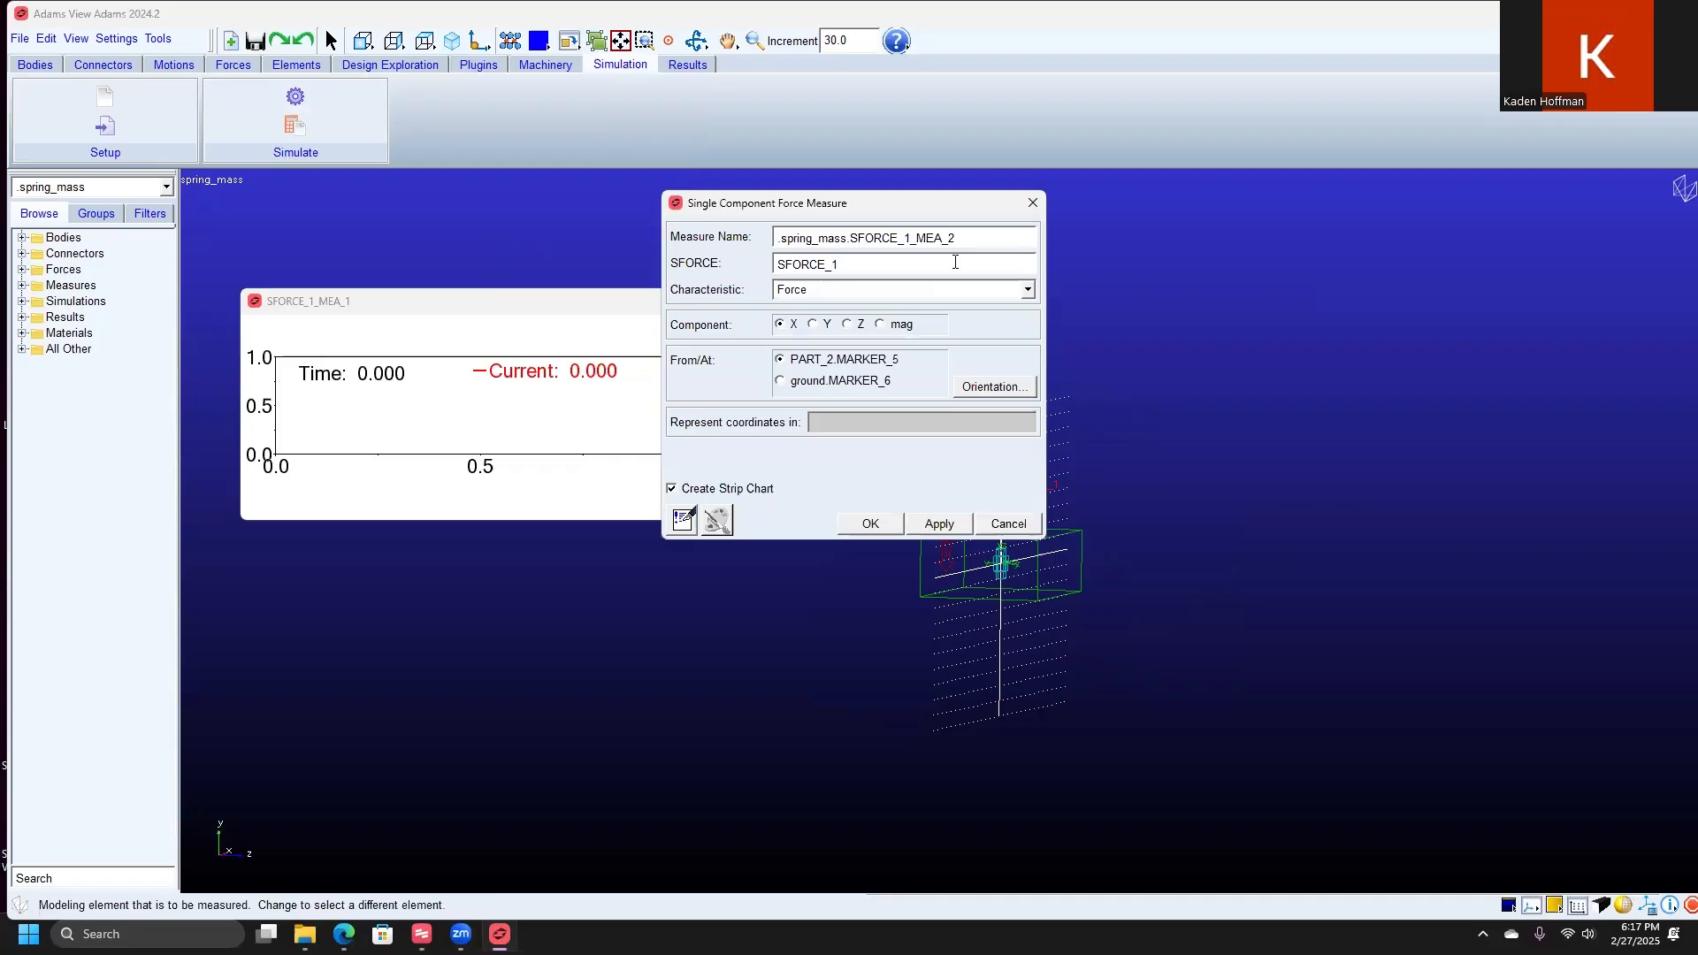
{"action": "left_click", "coordinate": [896, 288]}
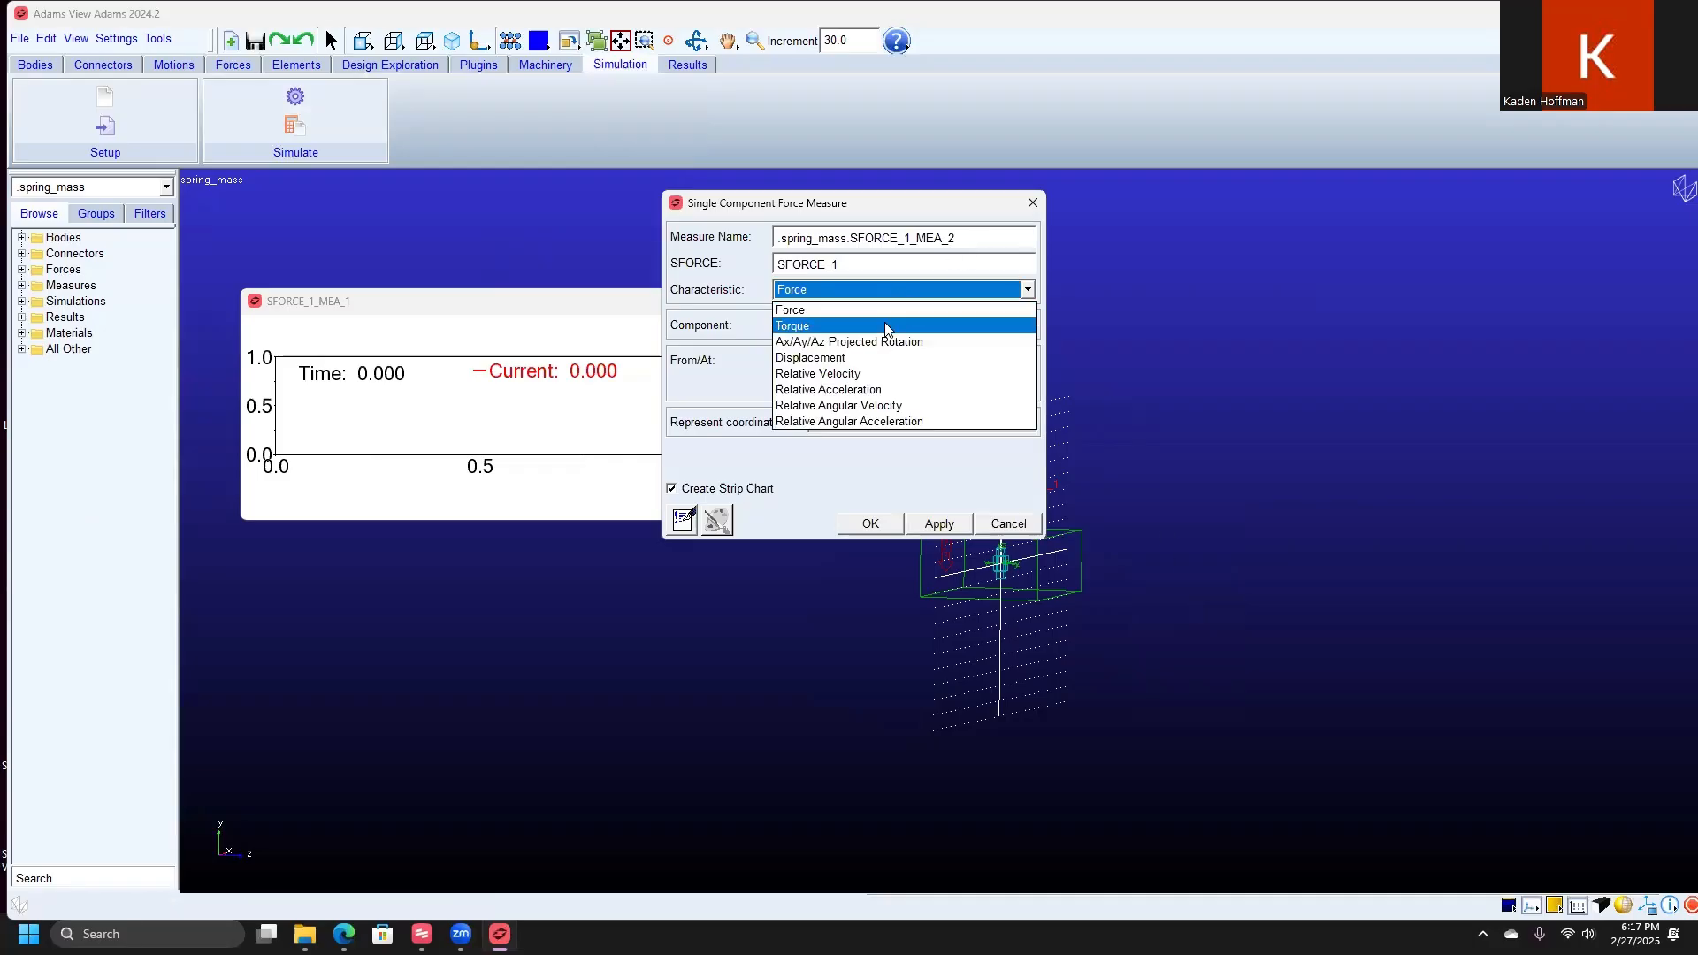
{"action": "left_click", "coordinate": [884, 358]}
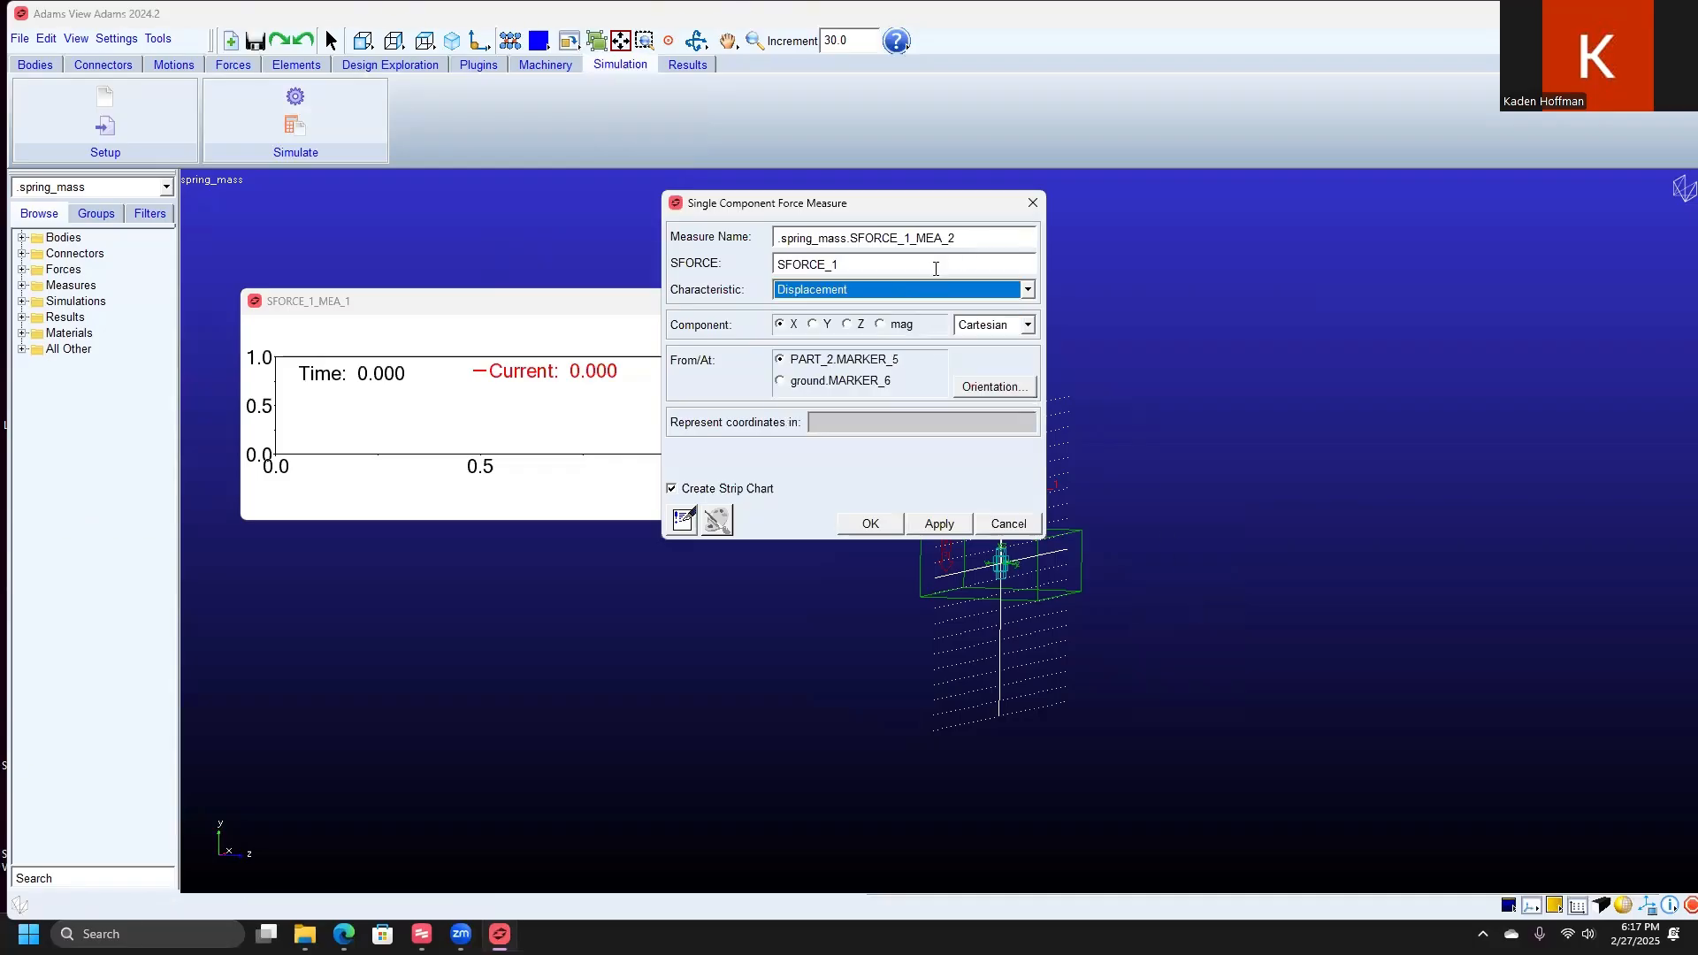
{"action": "left_click_drag", "start_coordinate": [955, 237], "coordinate": [777, 243]}
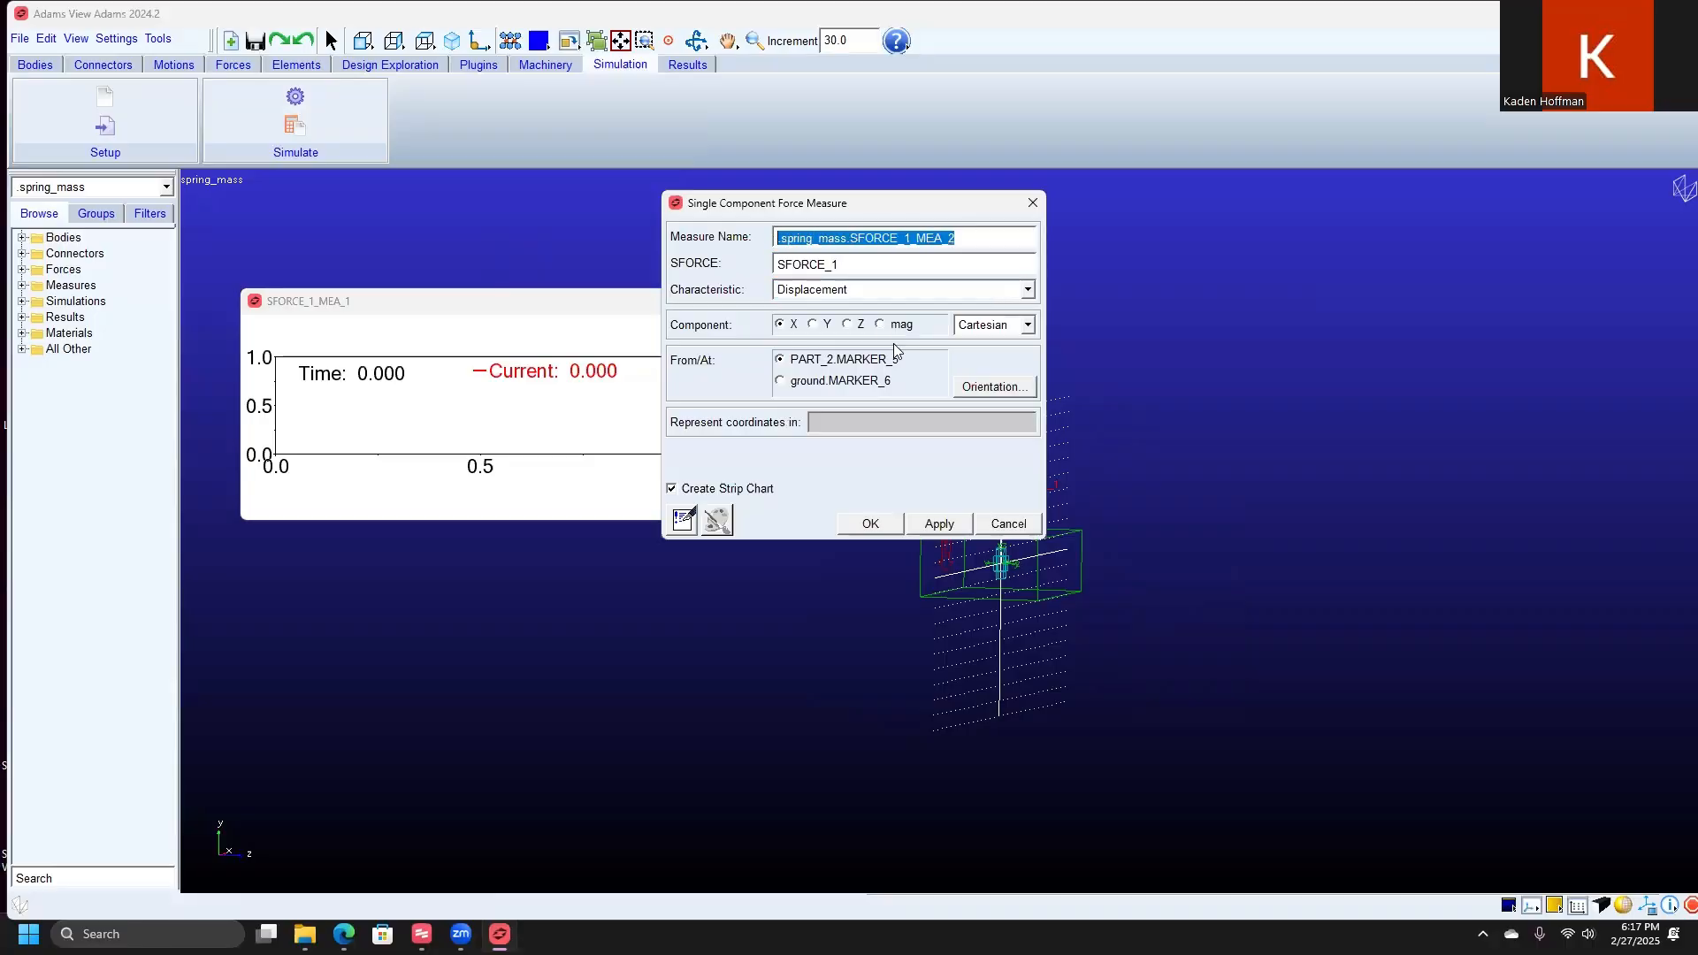
{"action": "type", "text": "Sprin"}
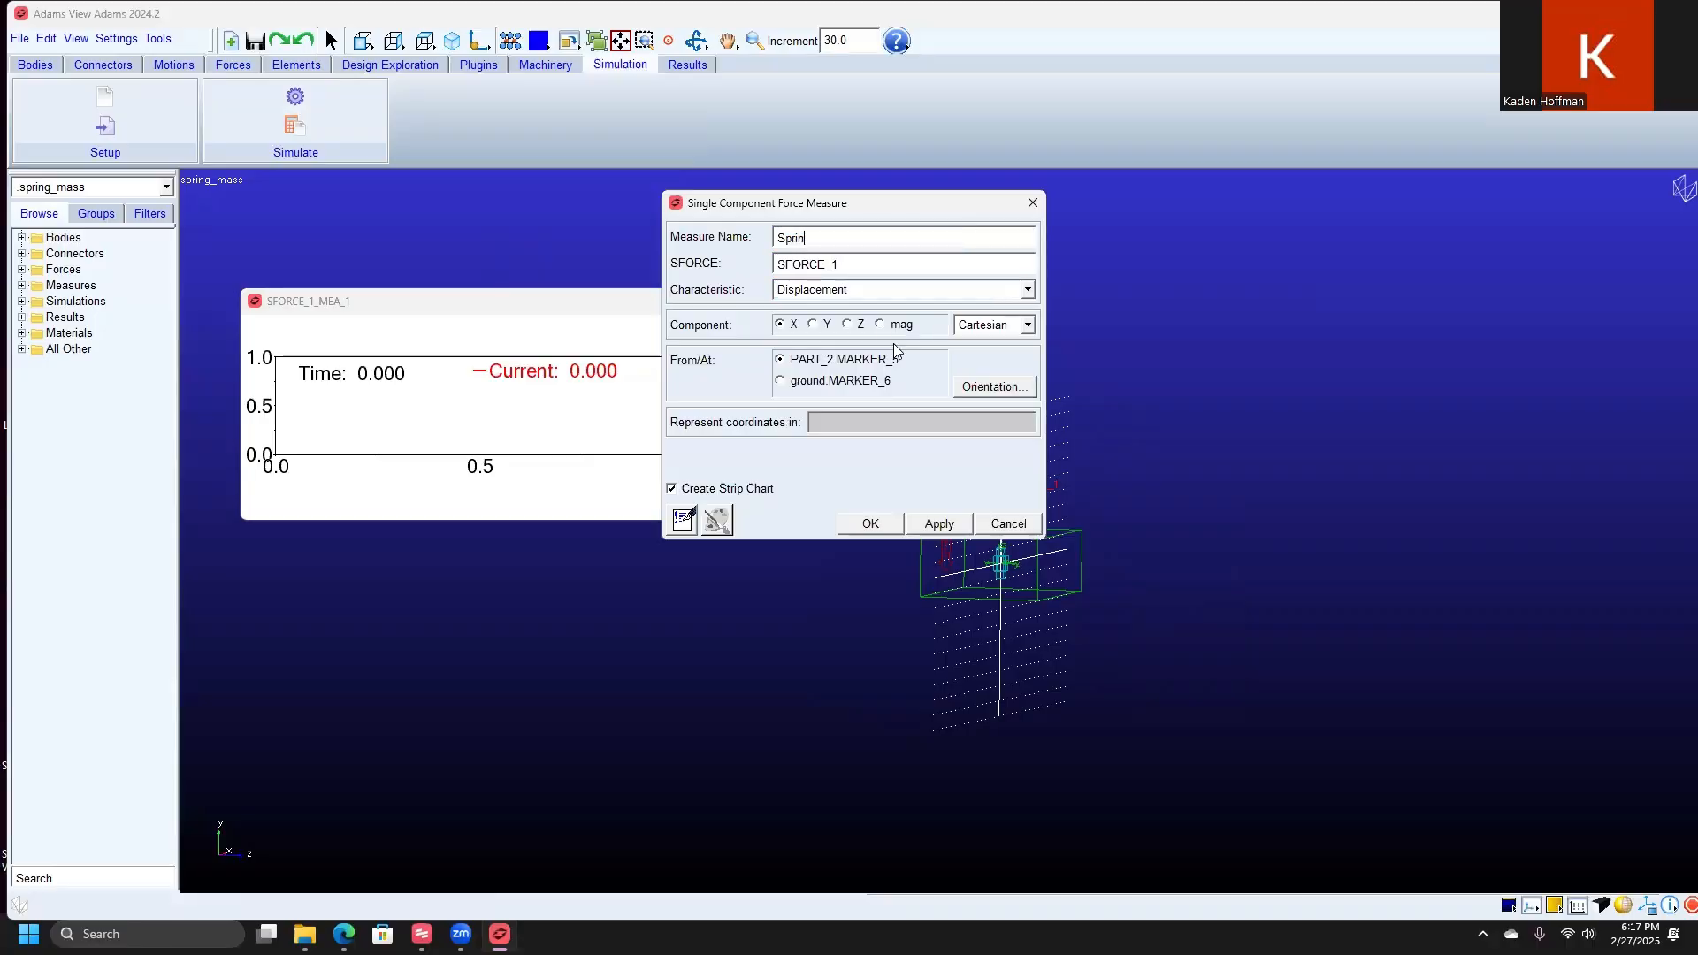
{"action": "type", "text": "g_Displacement"}
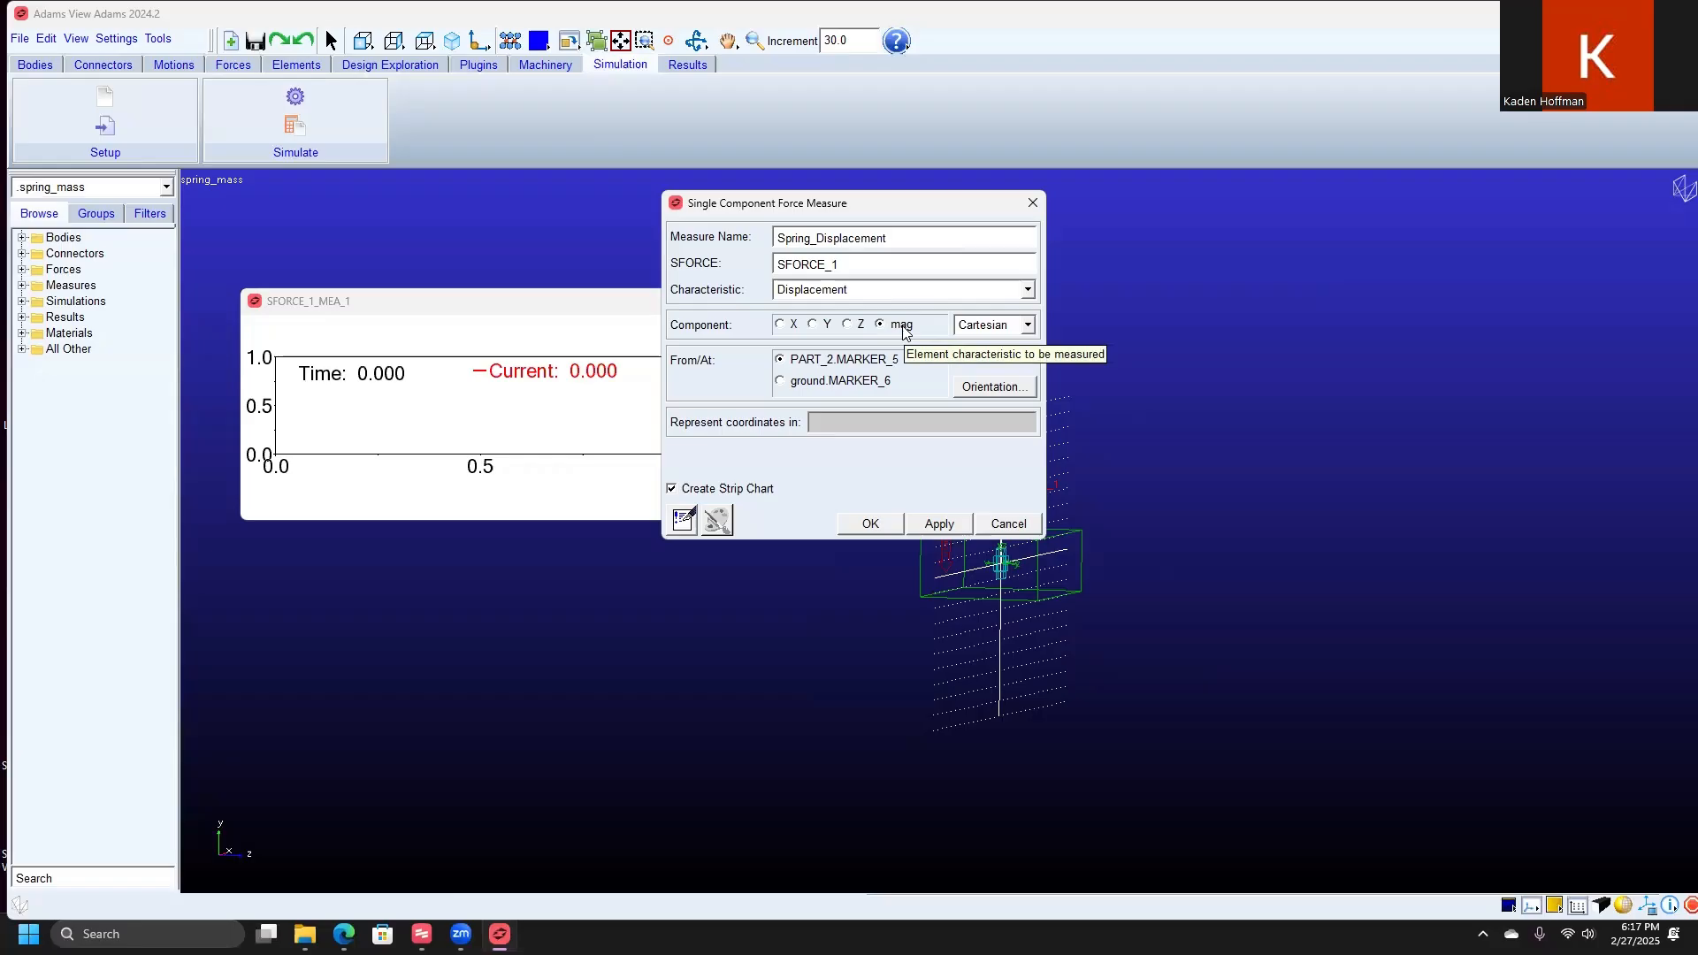
{"action": "left_click", "coordinate": [871, 524]}
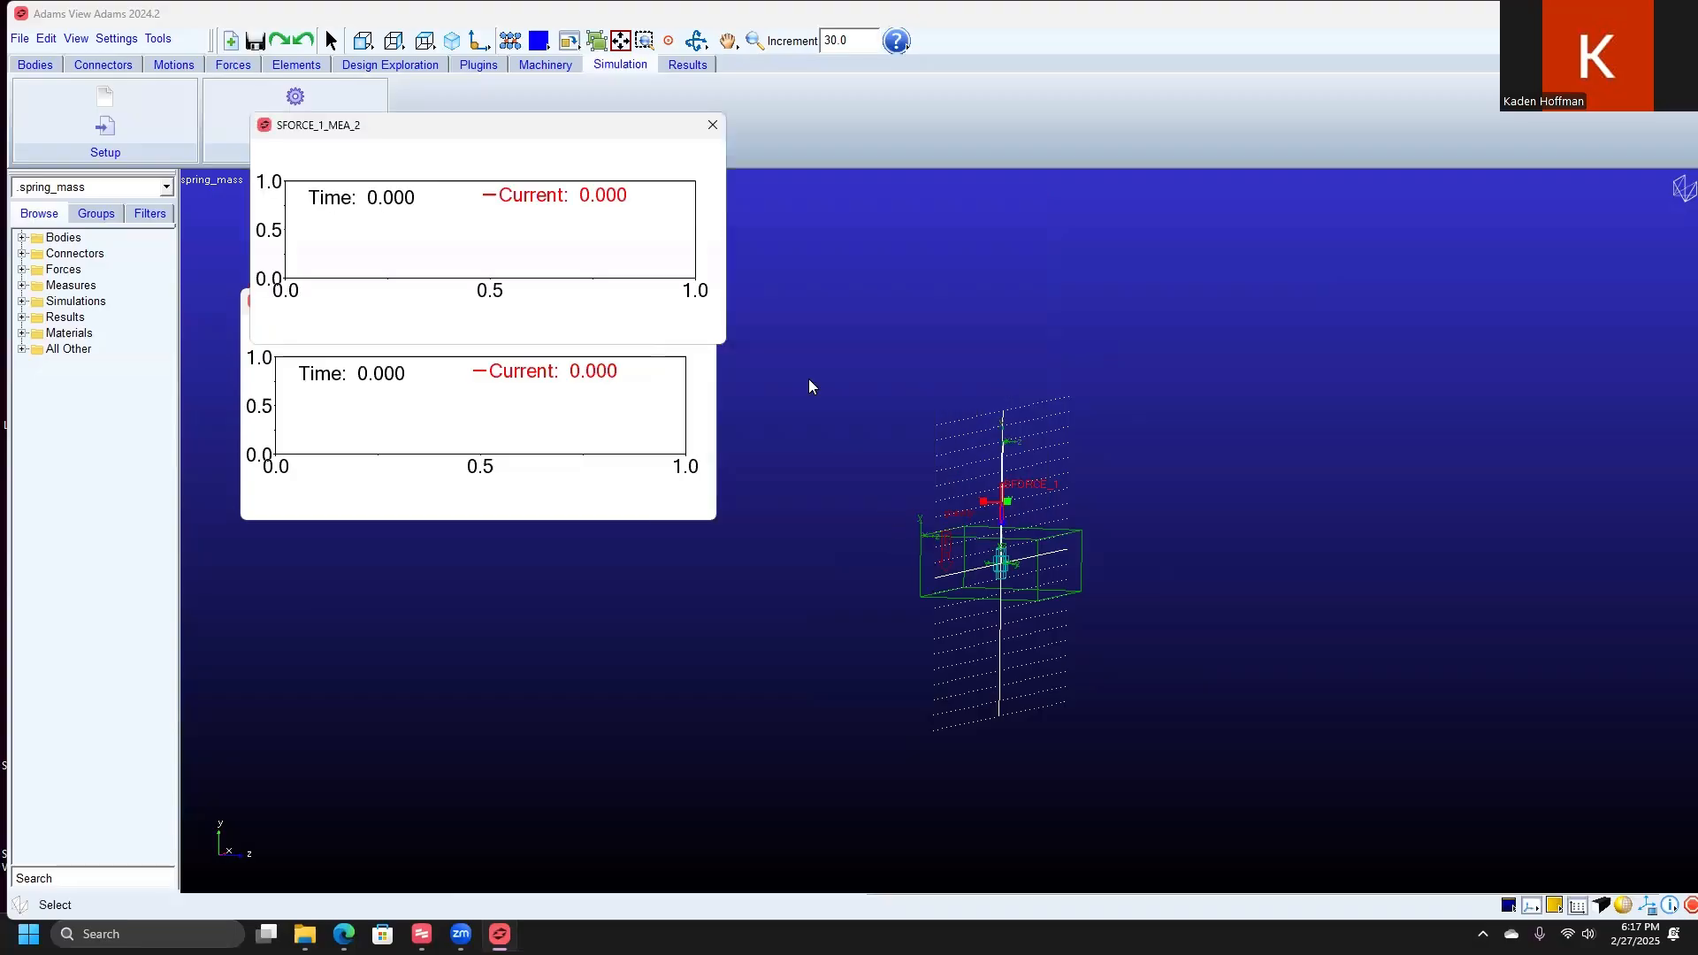
{"action": "left_click_drag", "start_coordinate": [518, 126], "coordinate": [595, 434]}
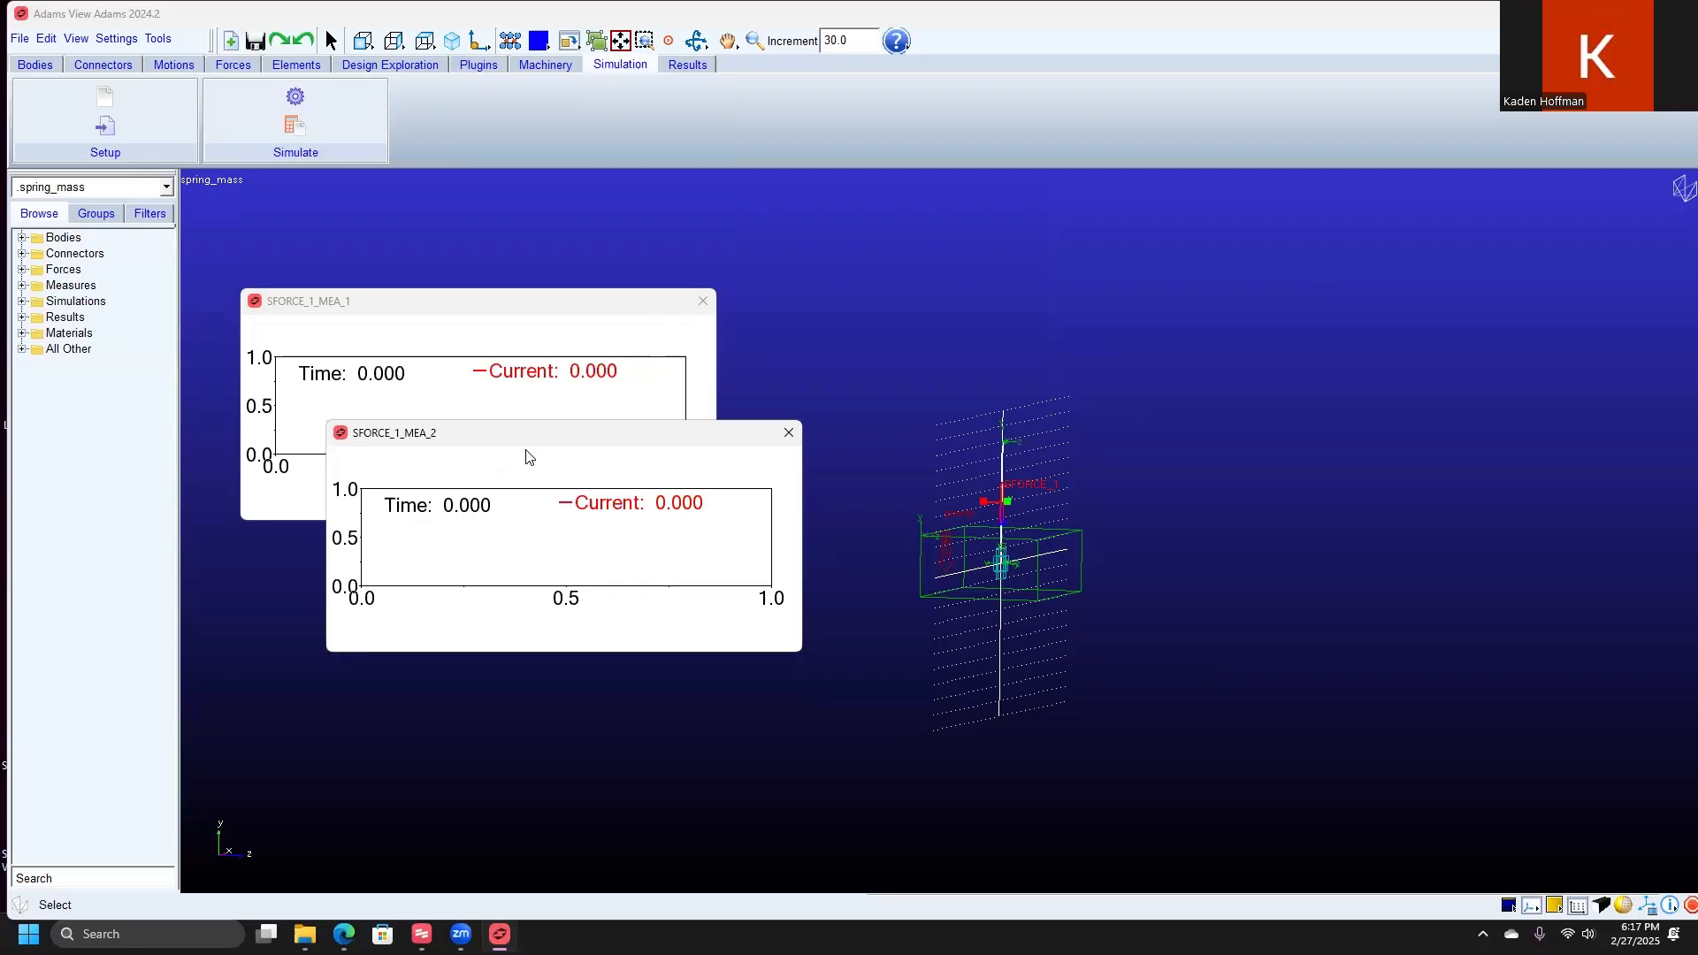
Step: Run an interactive simulation with an end time of 2 and 50 steps
{"action": "left_click", "coordinate": [295, 127]}
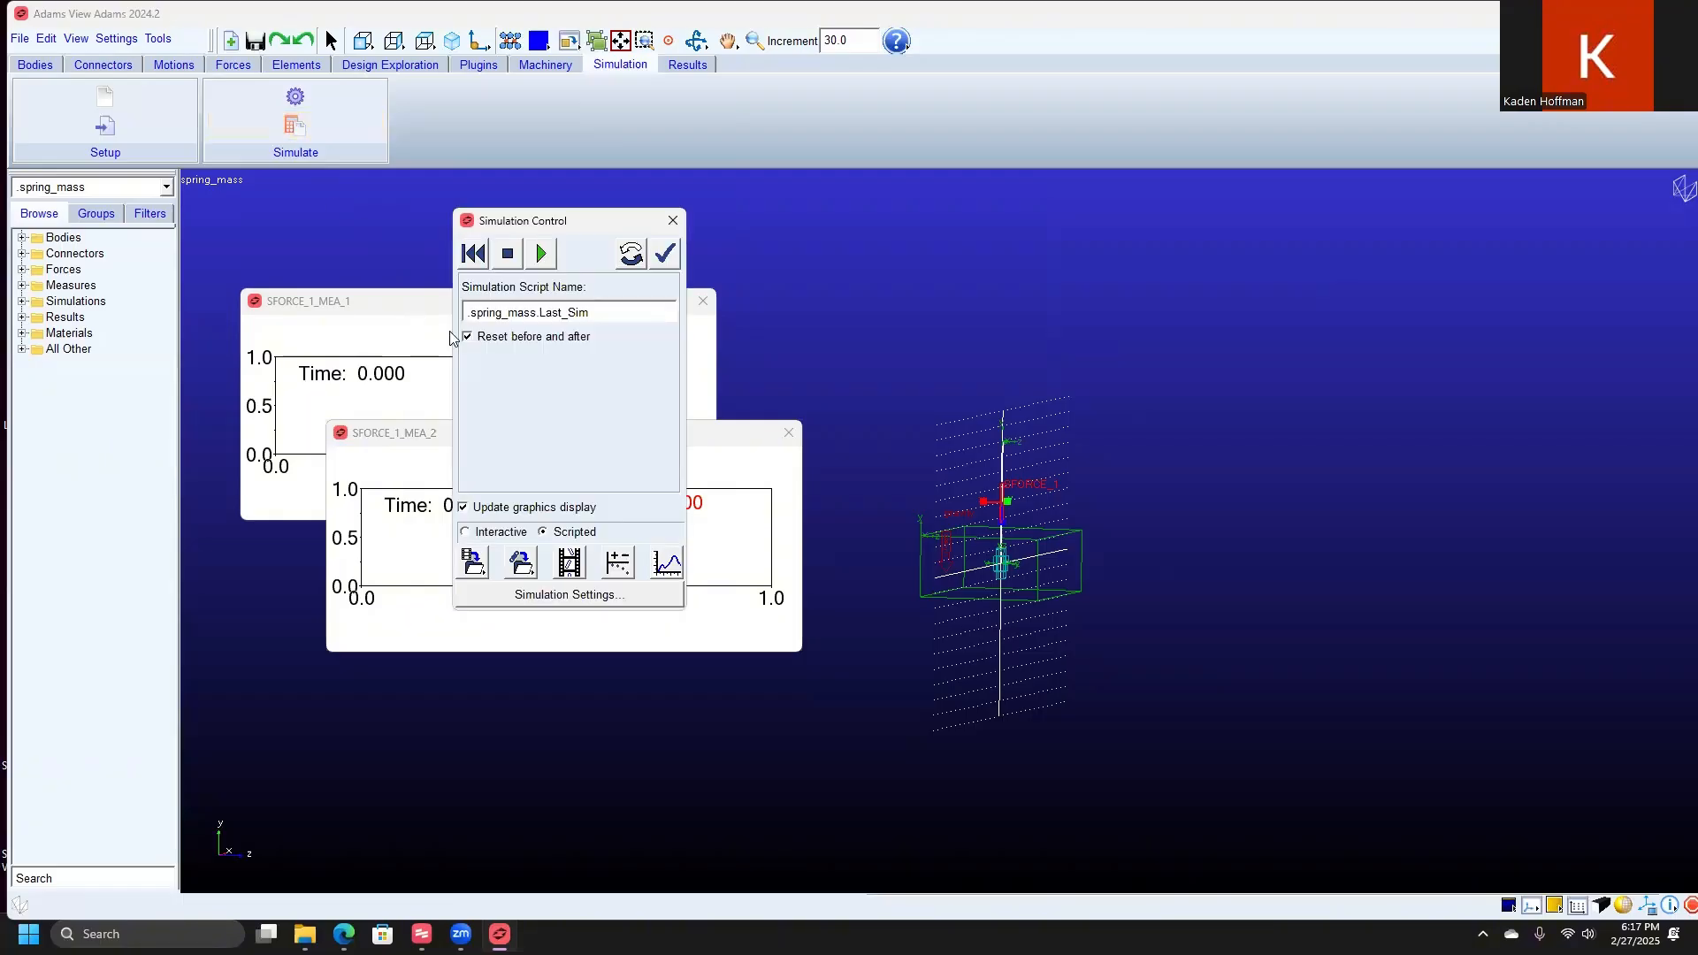
{"action": "left_click", "coordinate": [466, 533]}
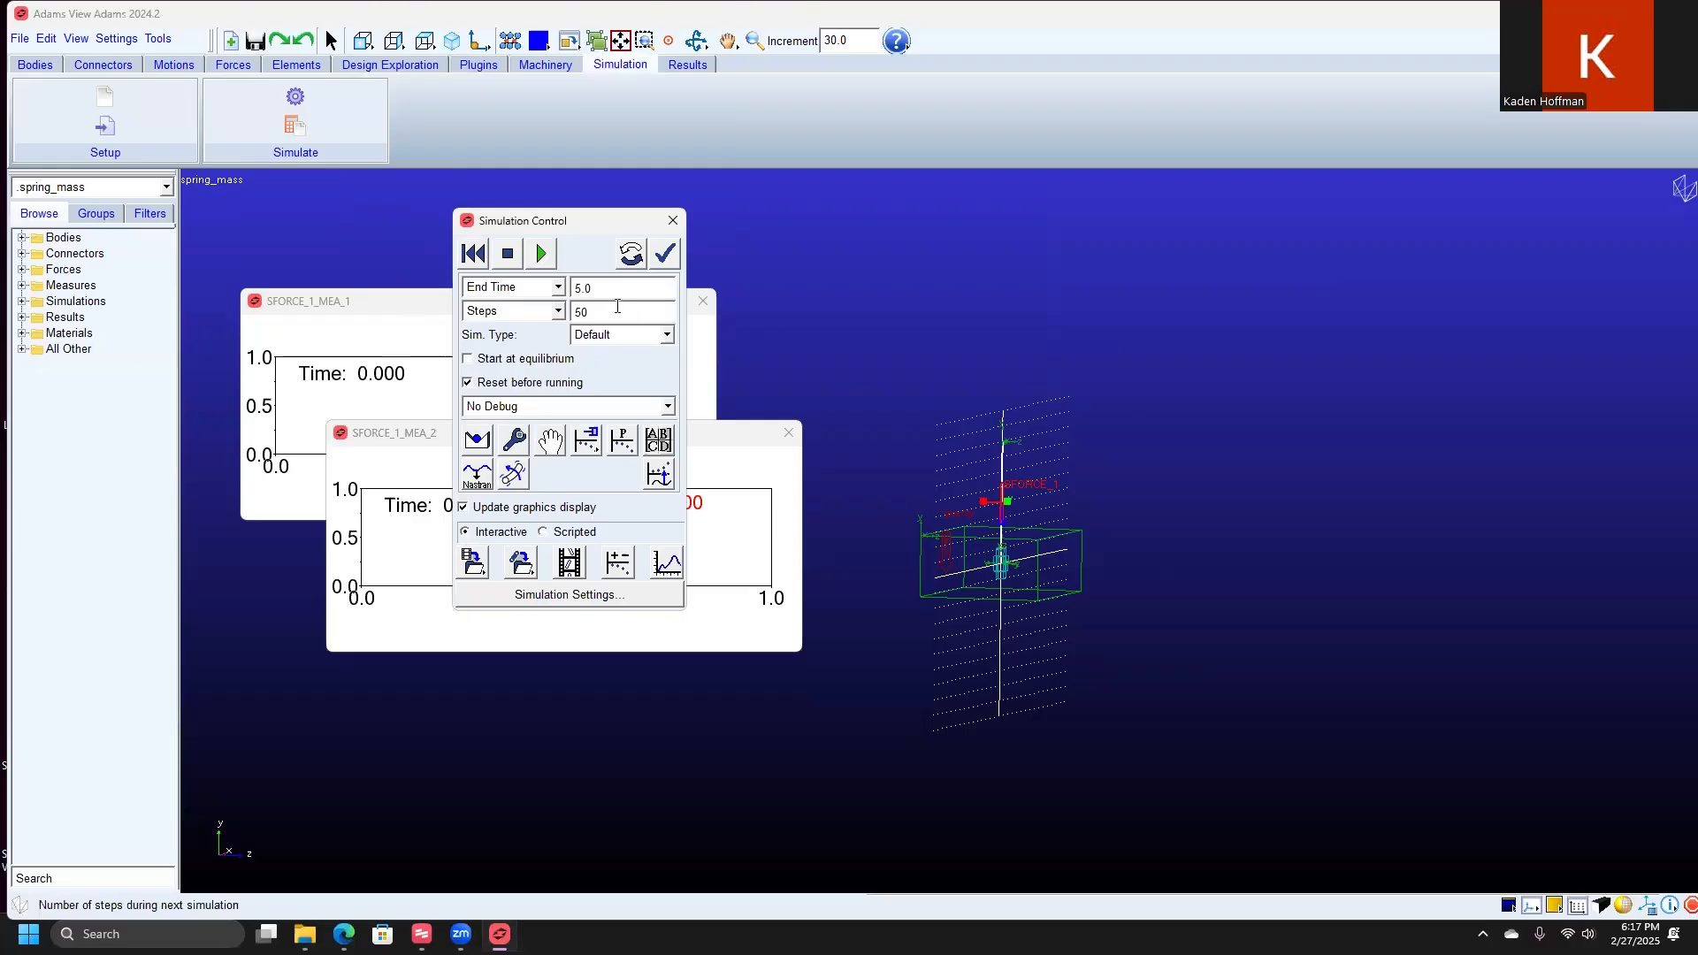
{"action": "left_click_drag", "start_coordinate": [593, 288], "coordinate": [567, 300]}
{"action": "type", "text": "2"}
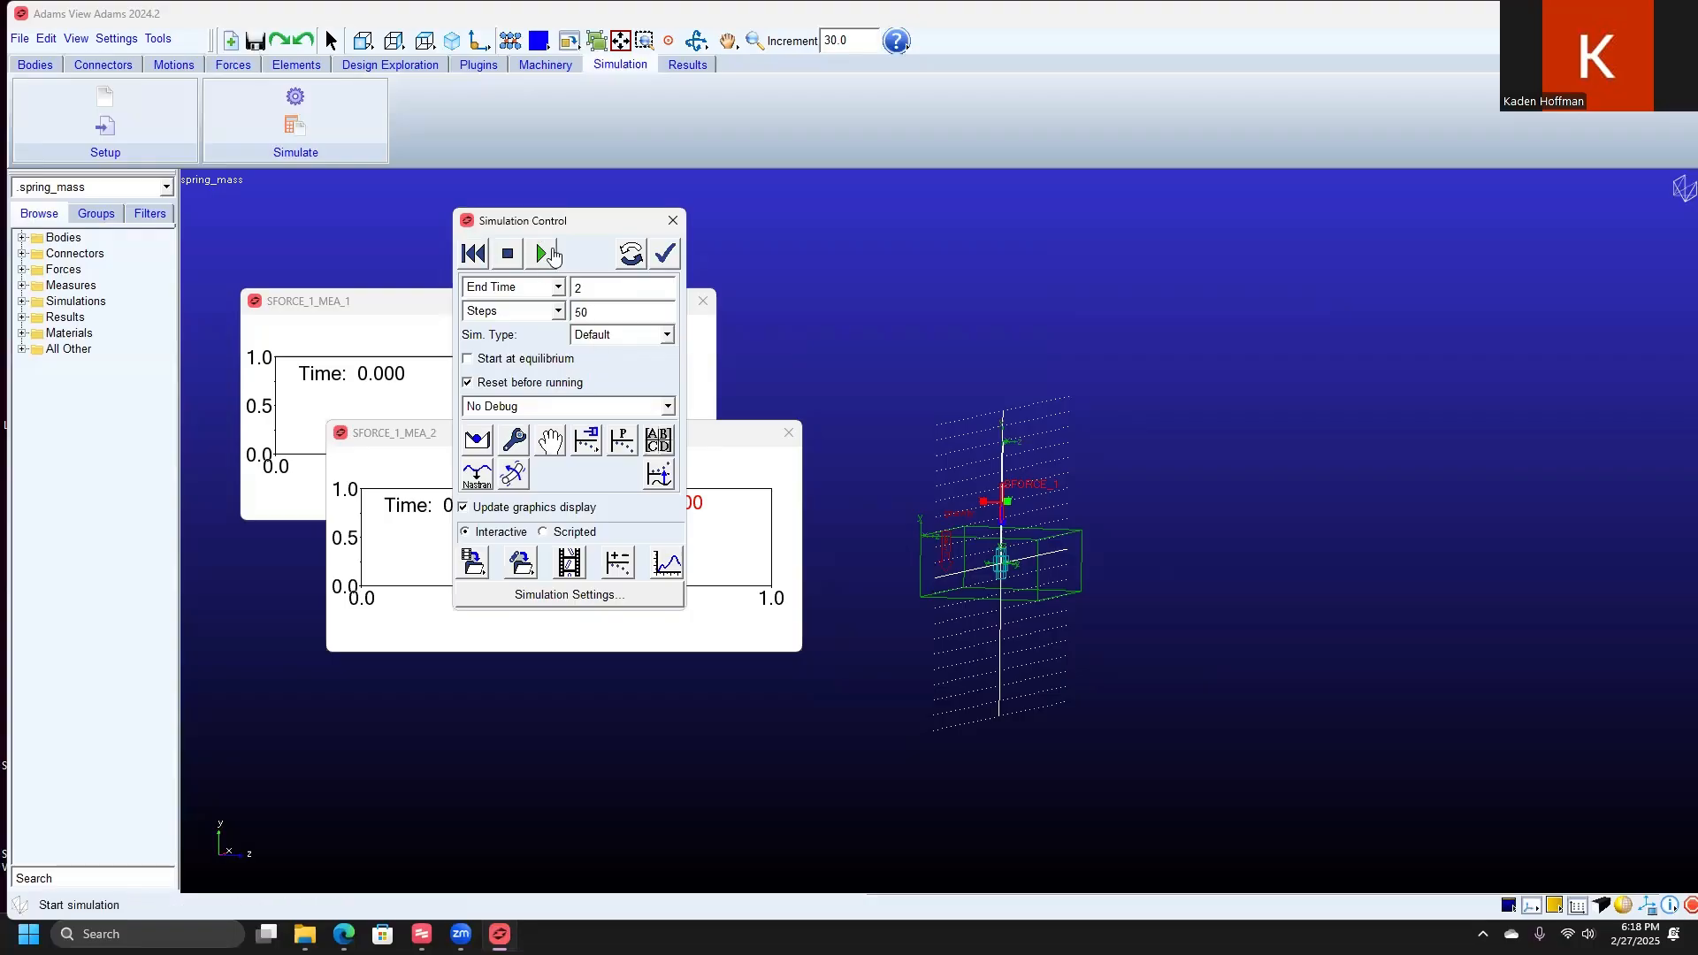
{"action": "left_click", "coordinate": [543, 255]}
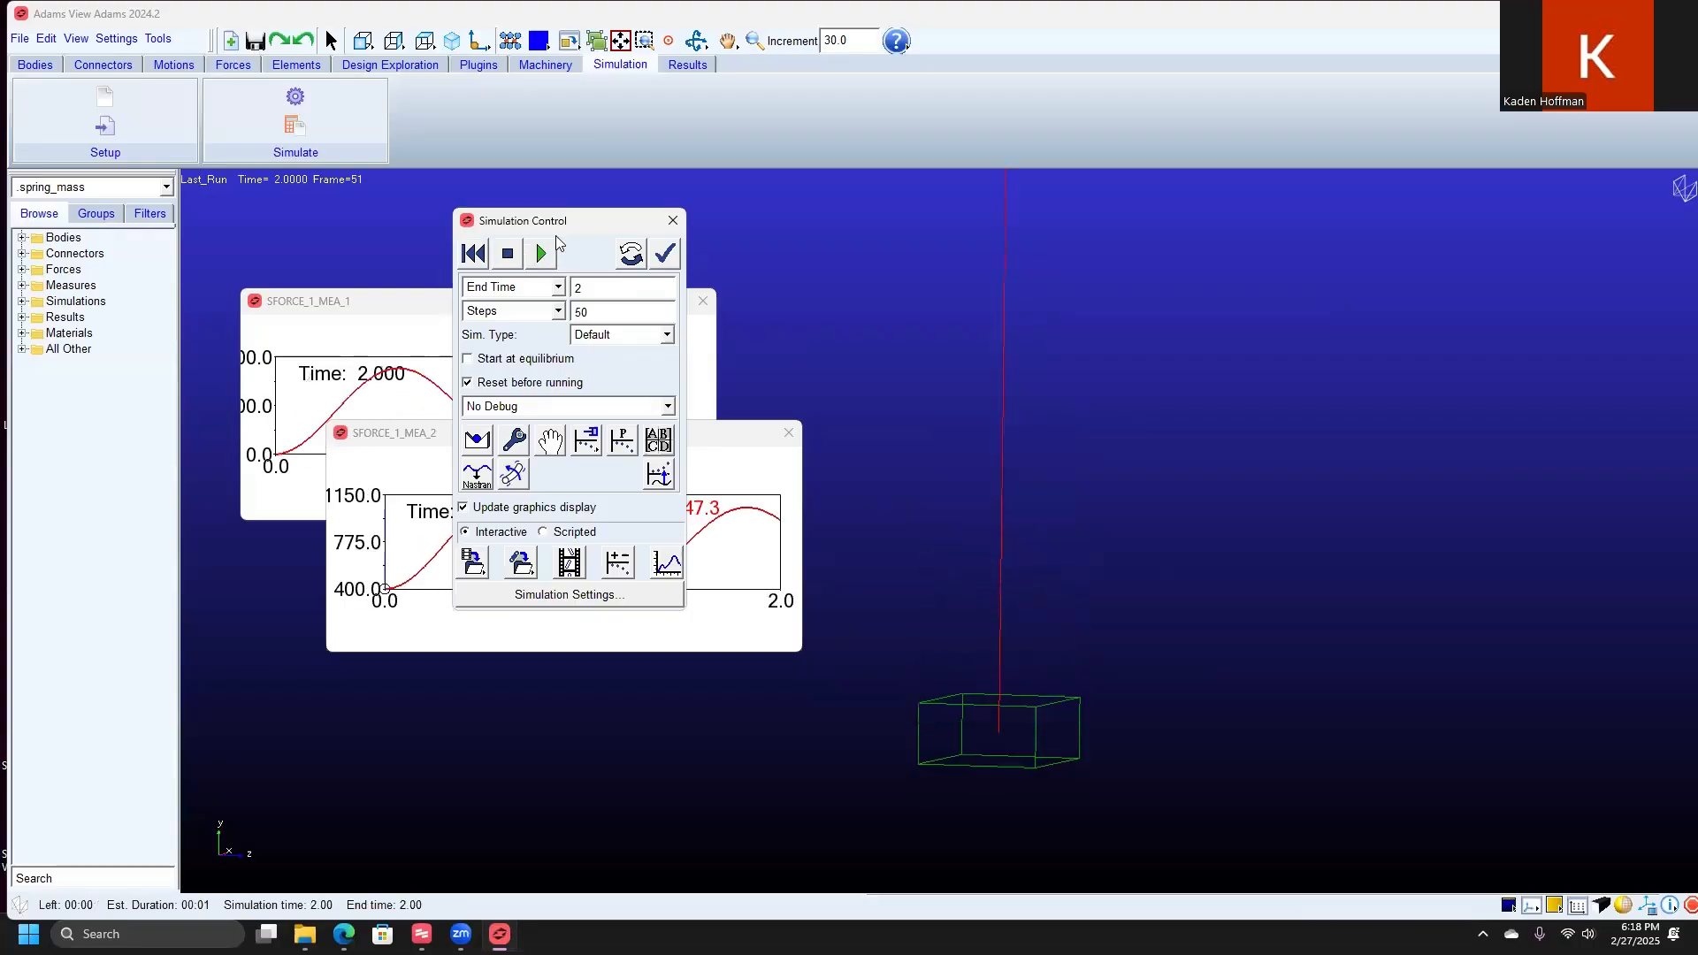
Step: Uncover the strip charts and transfer the spring force chart to a full plot in Adams PostProcessor
{"action": "left_click_drag", "start_coordinate": [611, 221], "coordinate": [1127, 247]}
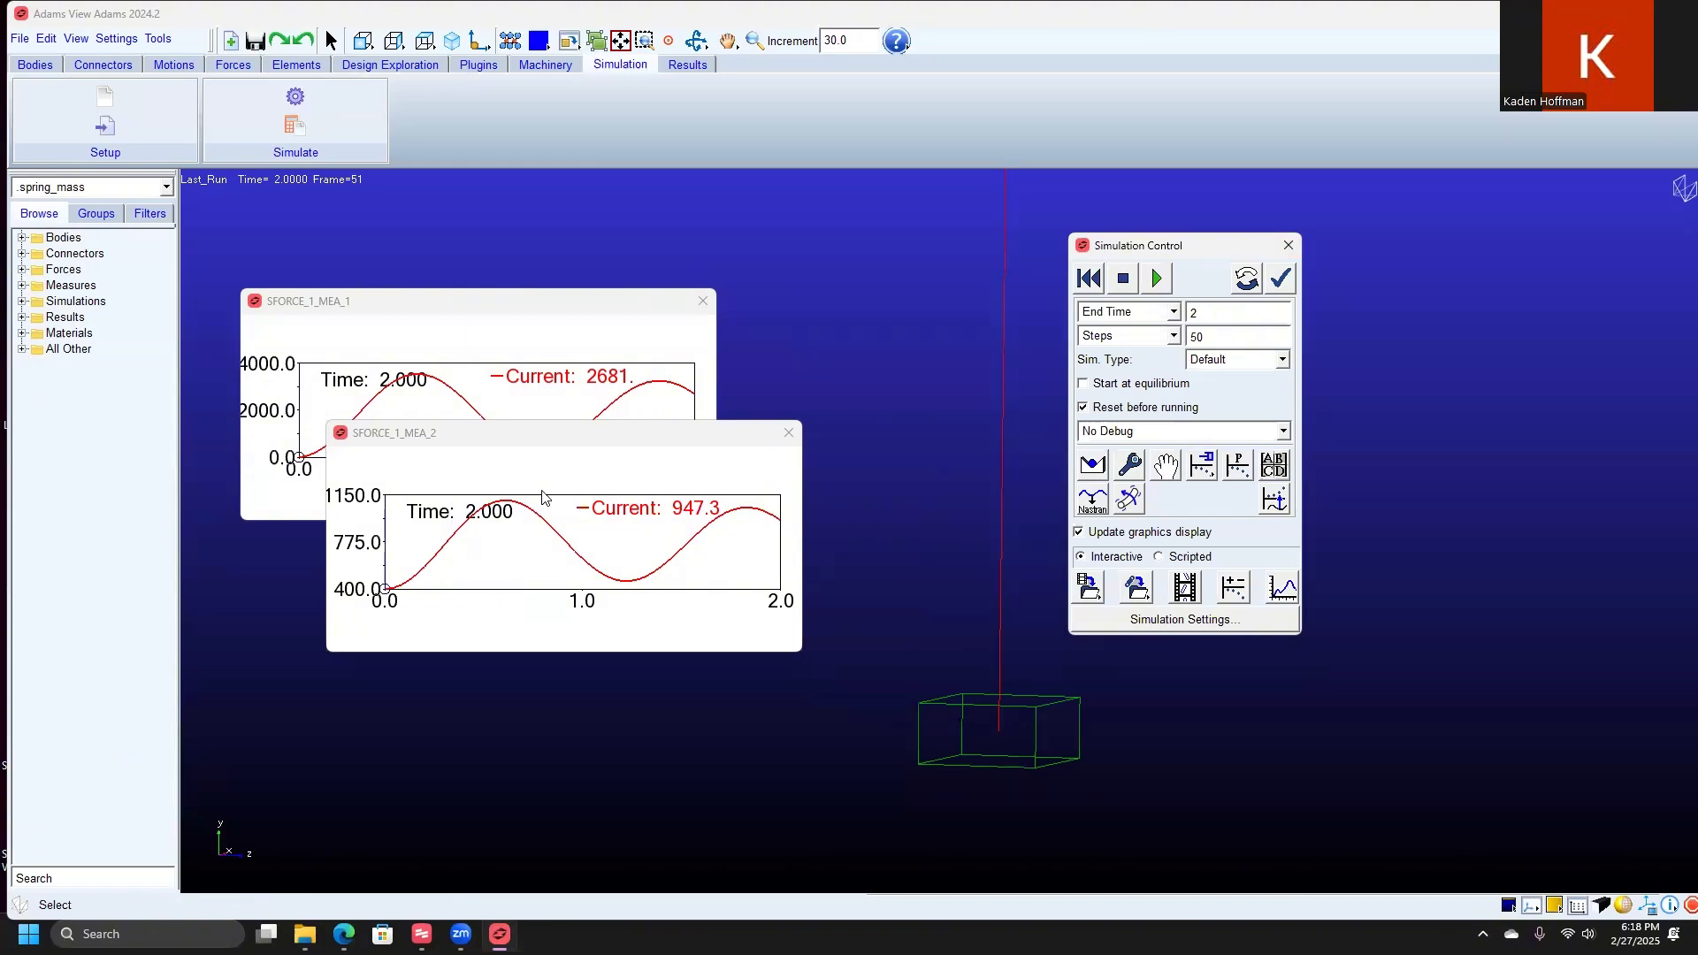
{"action": "right_click", "coordinate": [485, 388]}
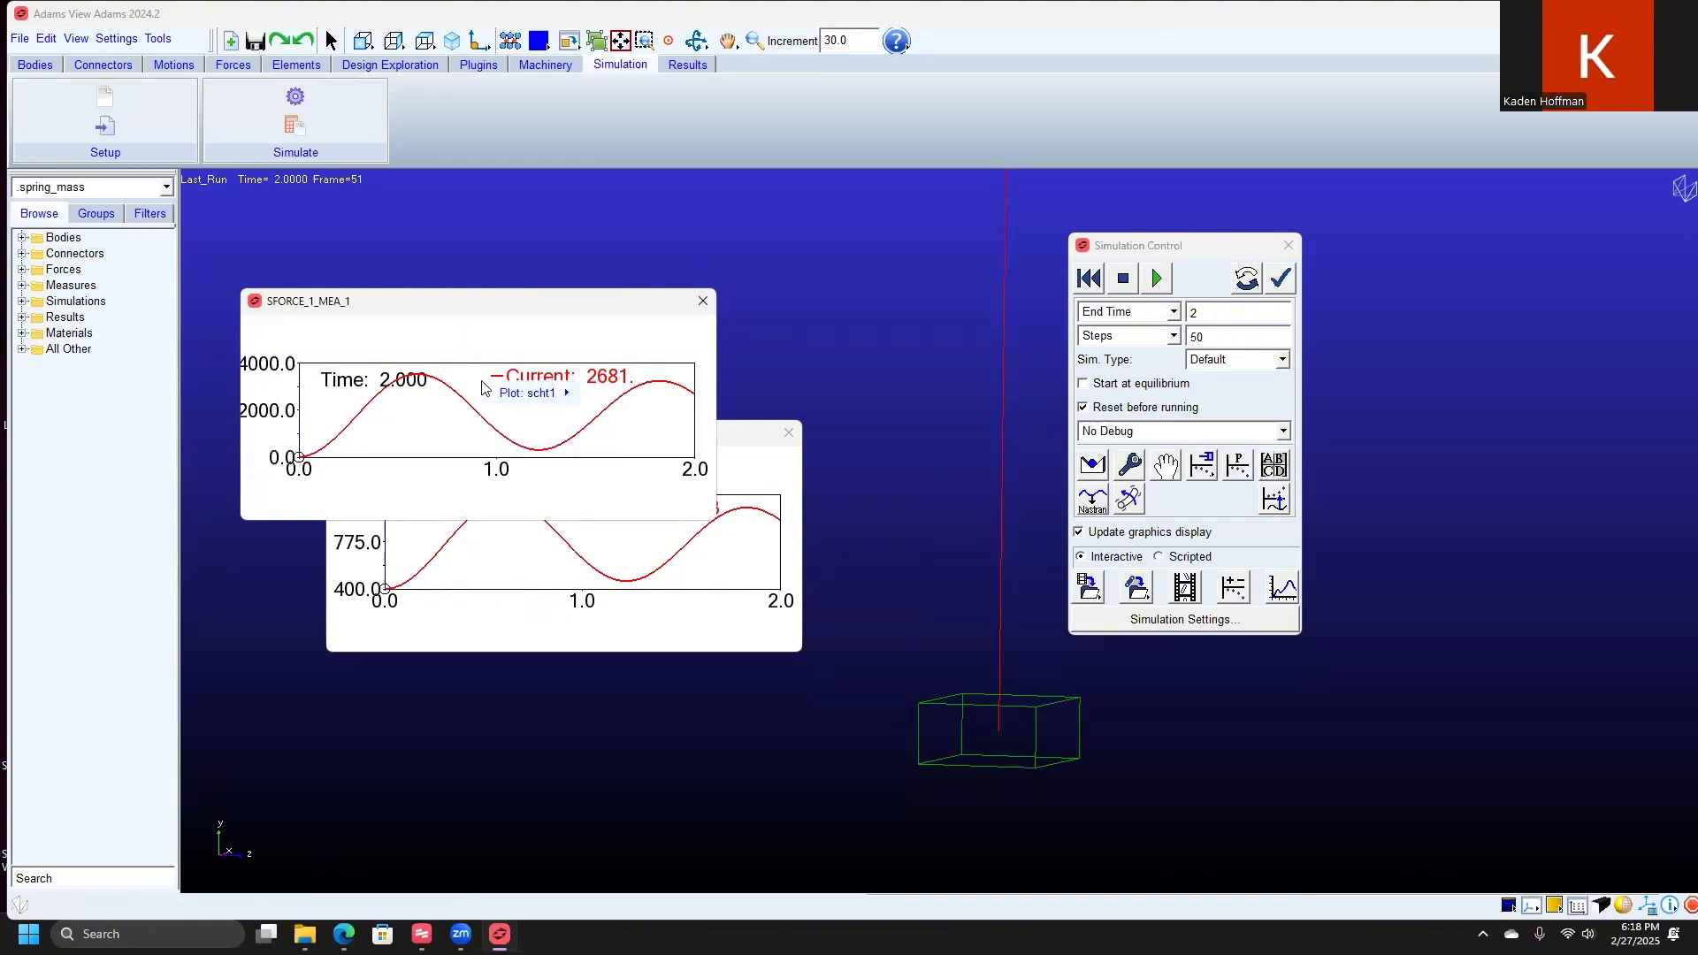
{"action": "mouse_move", "coordinate": [522, 394]}
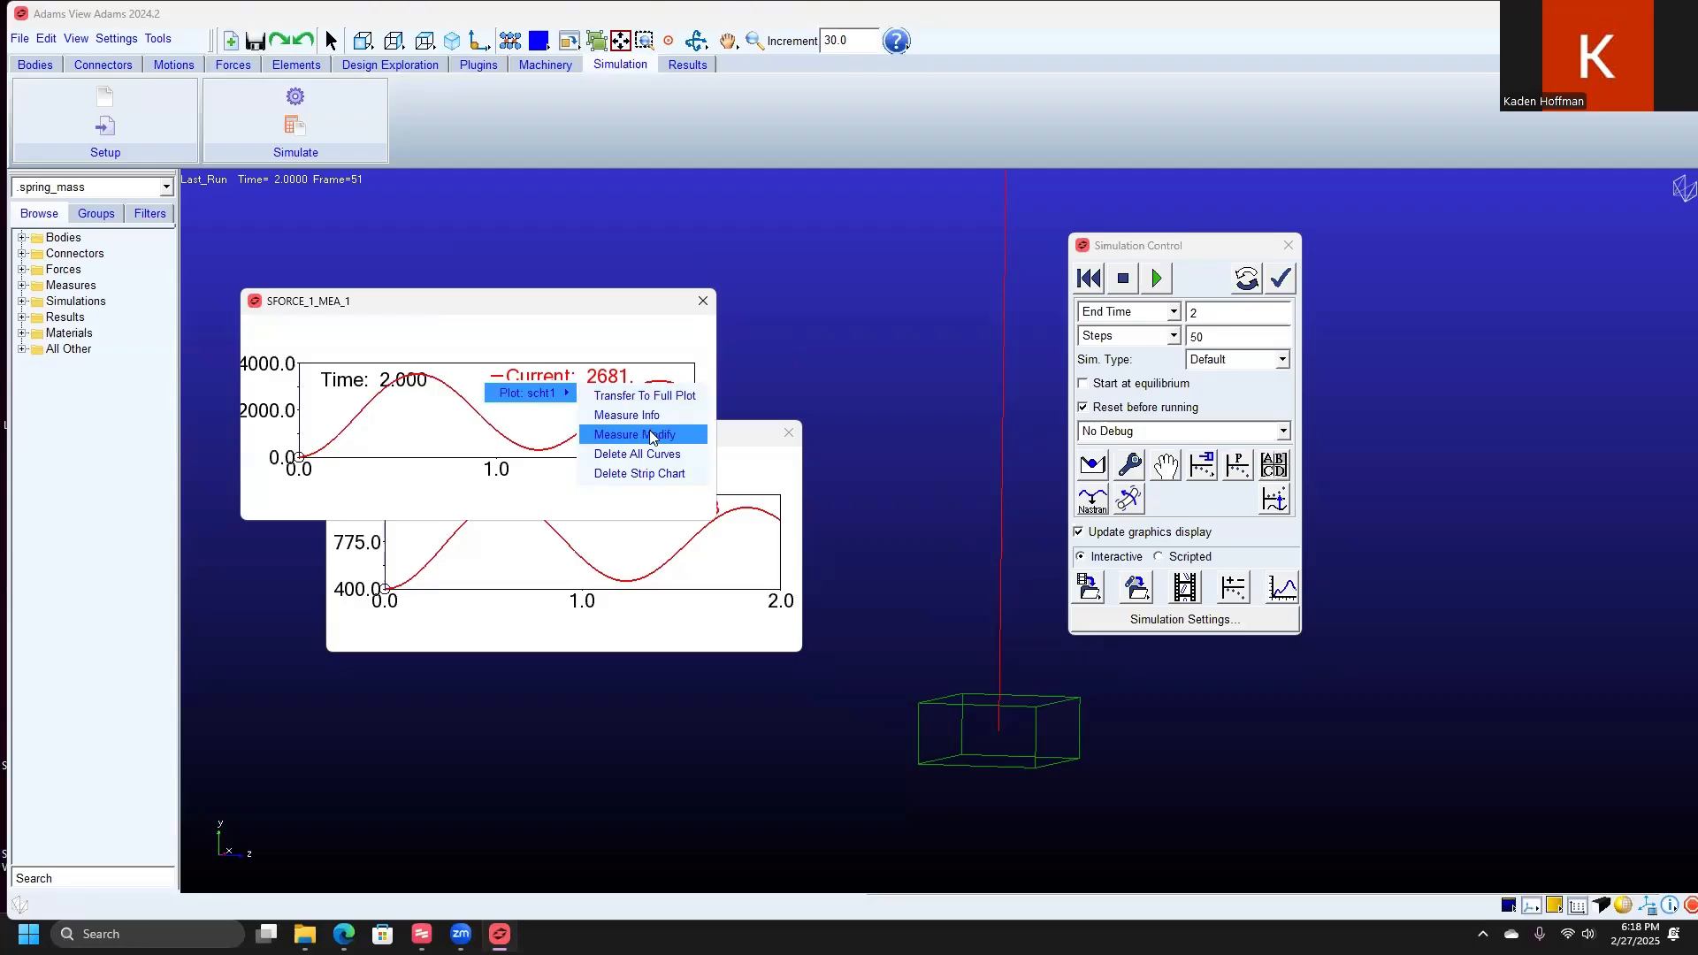
{"action": "left_click", "coordinate": [650, 395]}
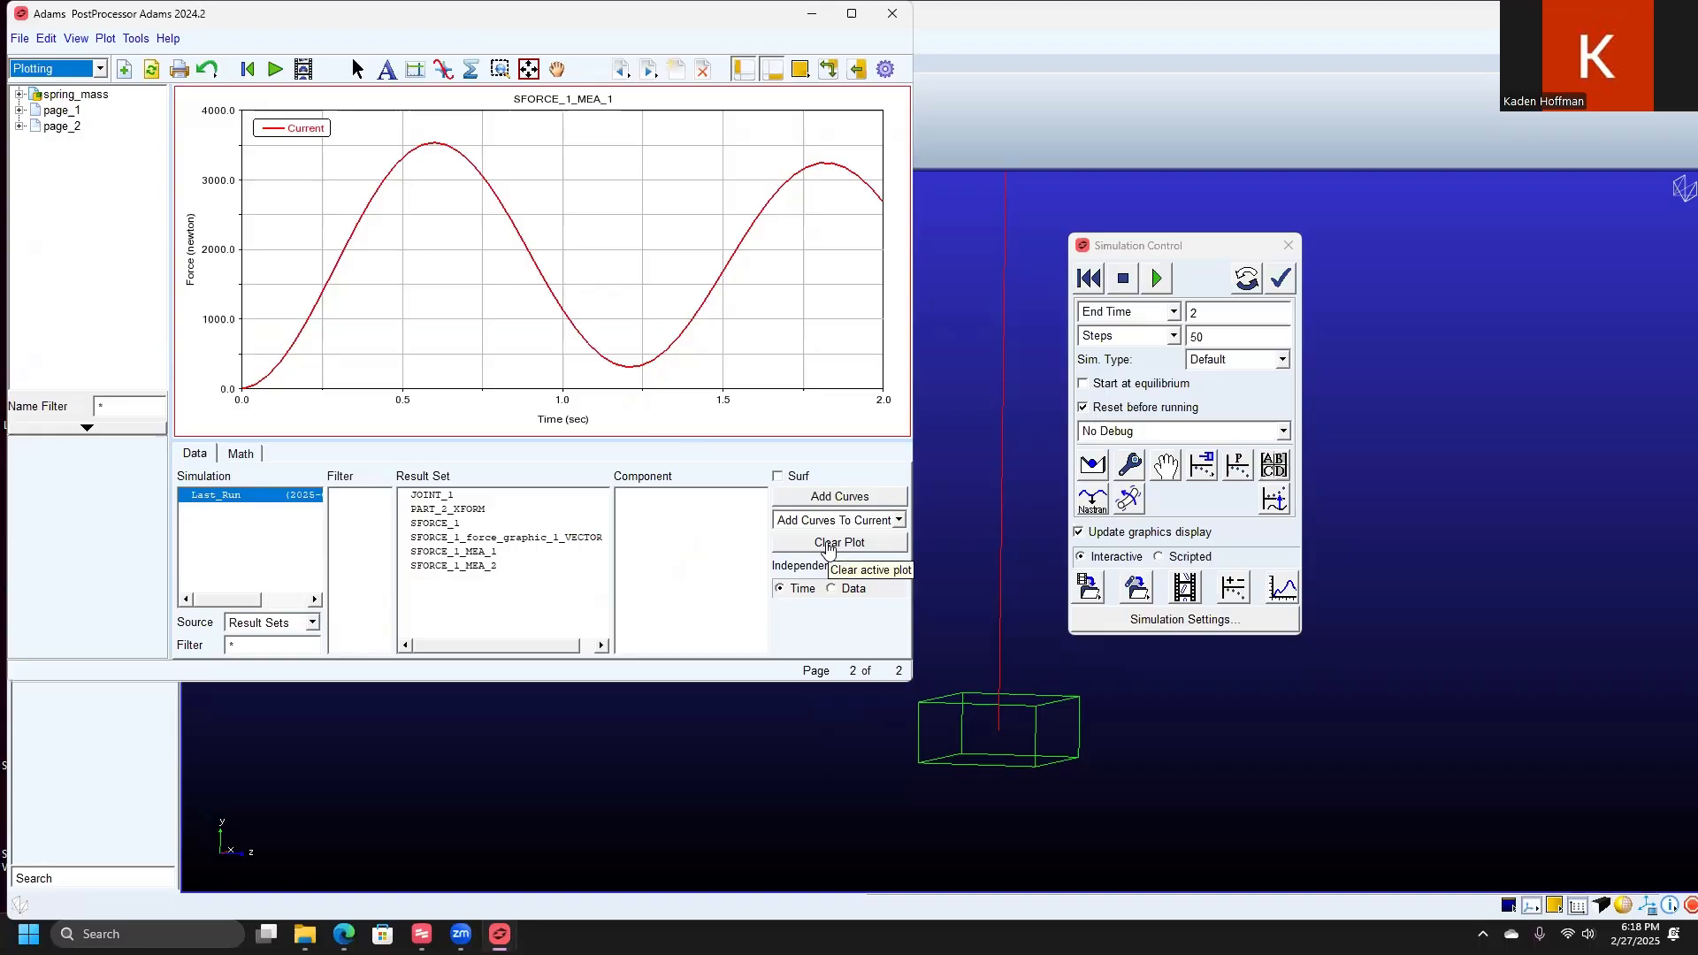
Step: Clear the force plot and set its independent axis to the Q component of SFORCE_1_MEA_2
{"action": "left_click", "coordinate": [828, 545]}
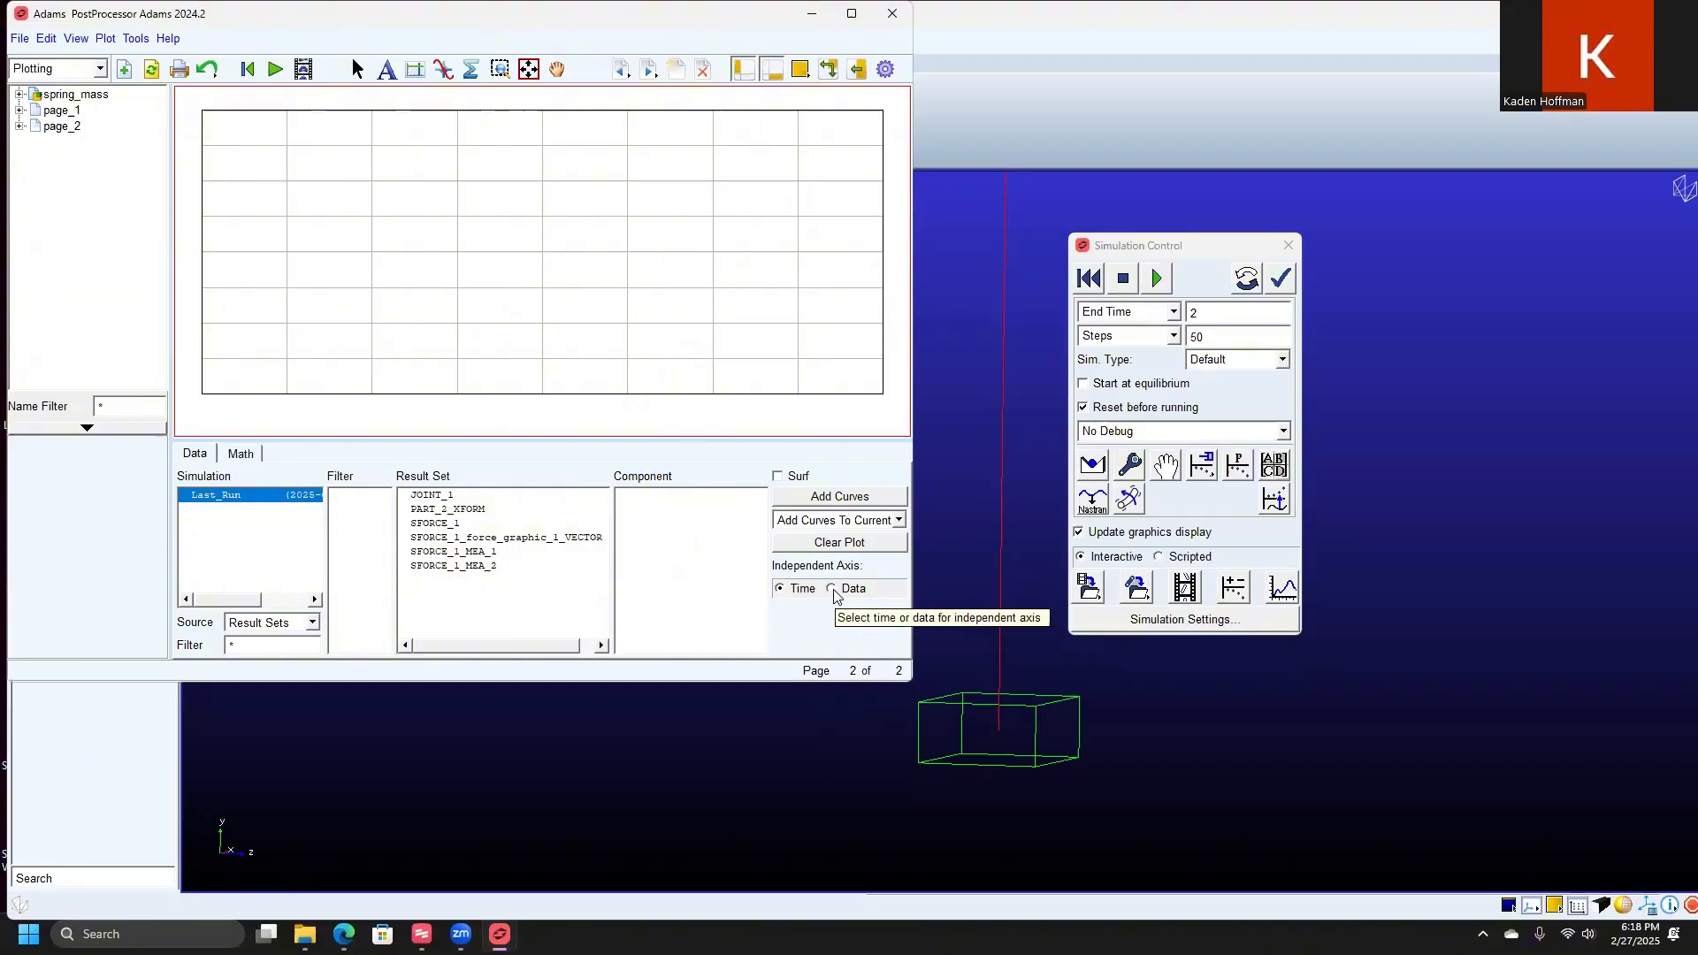
{"action": "left_click", "coordinate": [831, 589]}
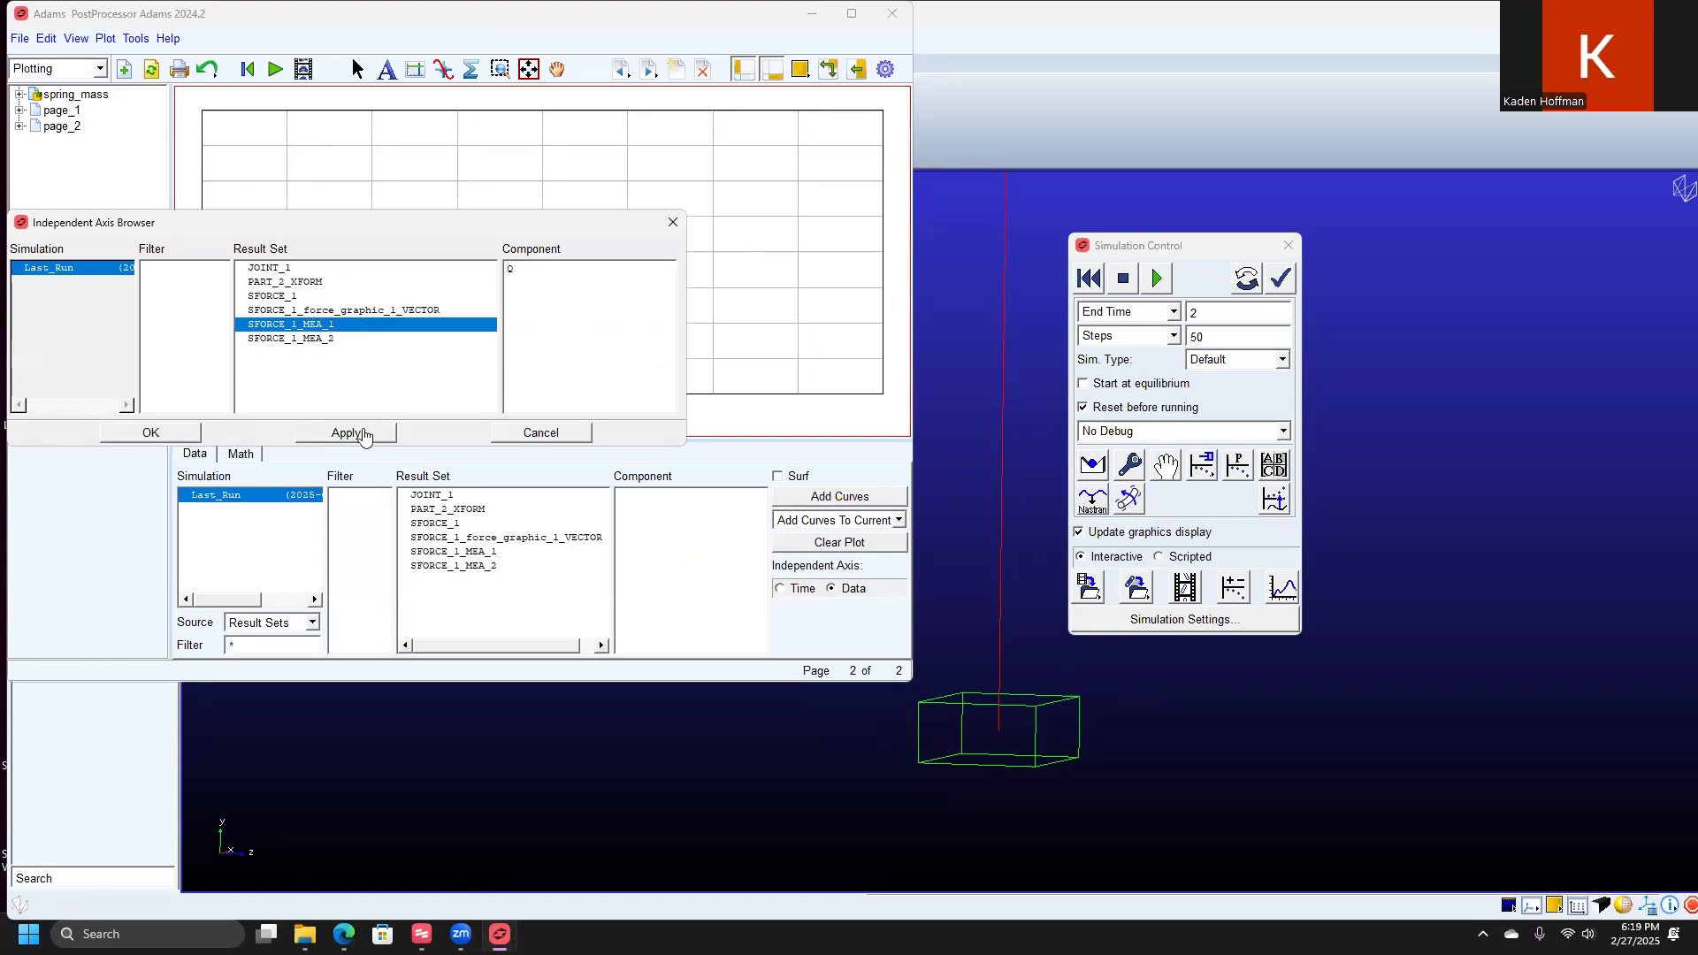
{"action": "left_click", "coordinate": [350, 432]}
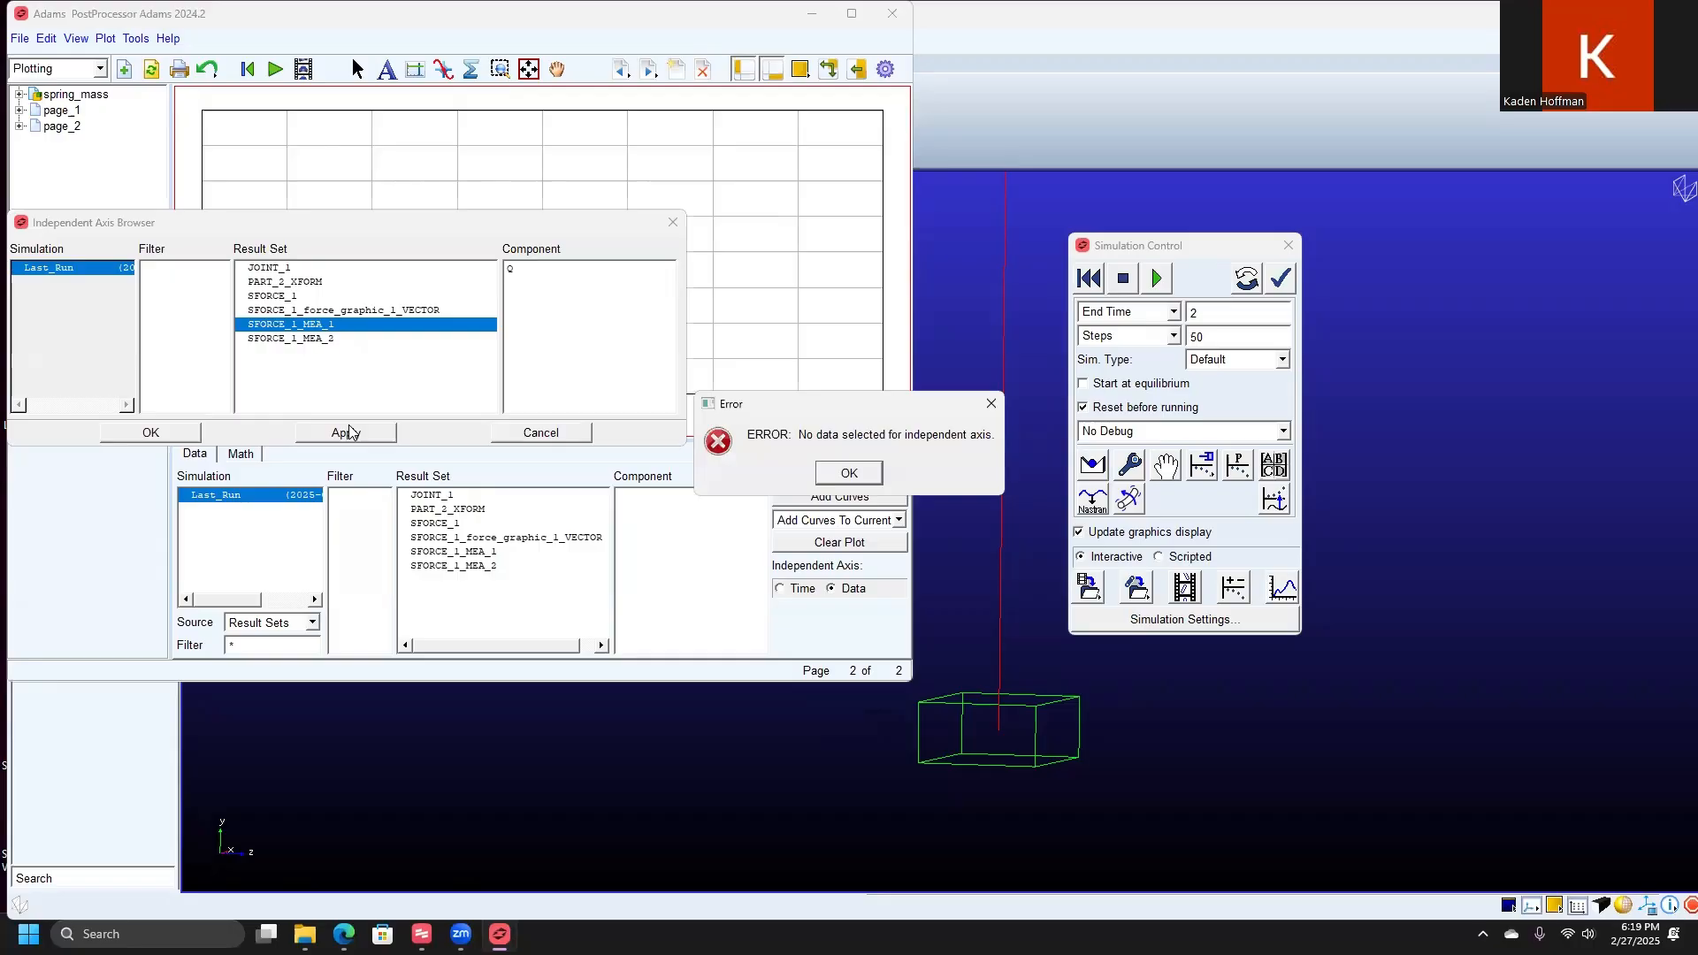
{"action": "left_click", "coordinate": [863, 476]}
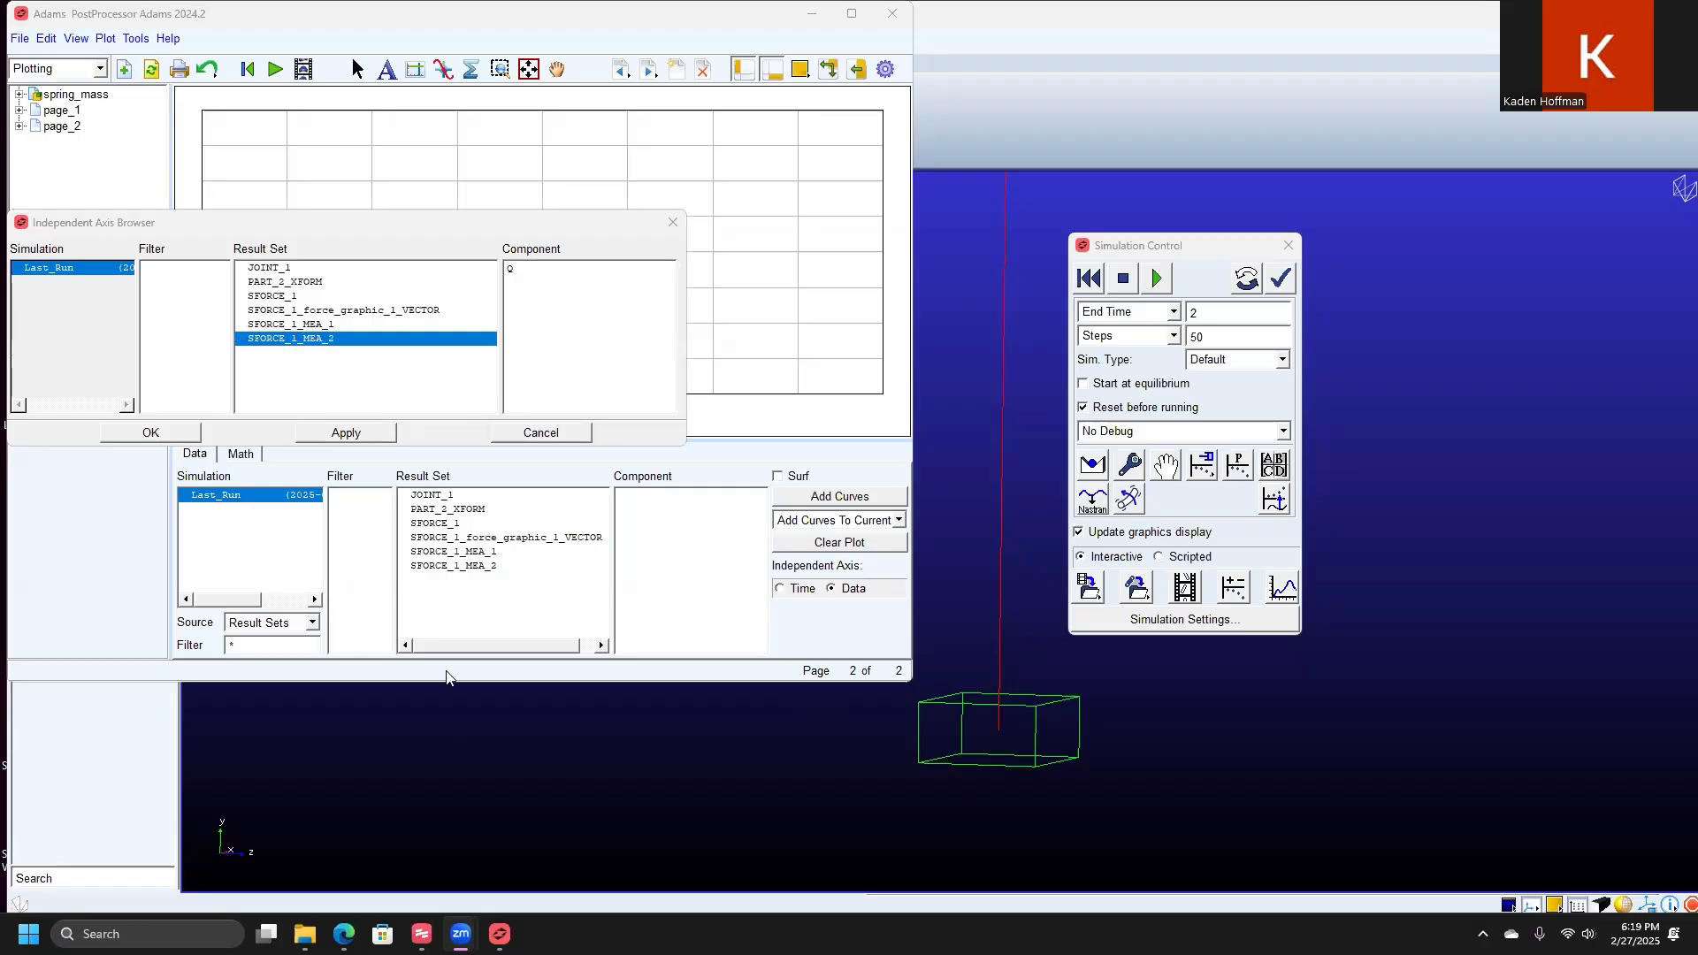
{"action": "left_click", "coordinate": [566, 32]}
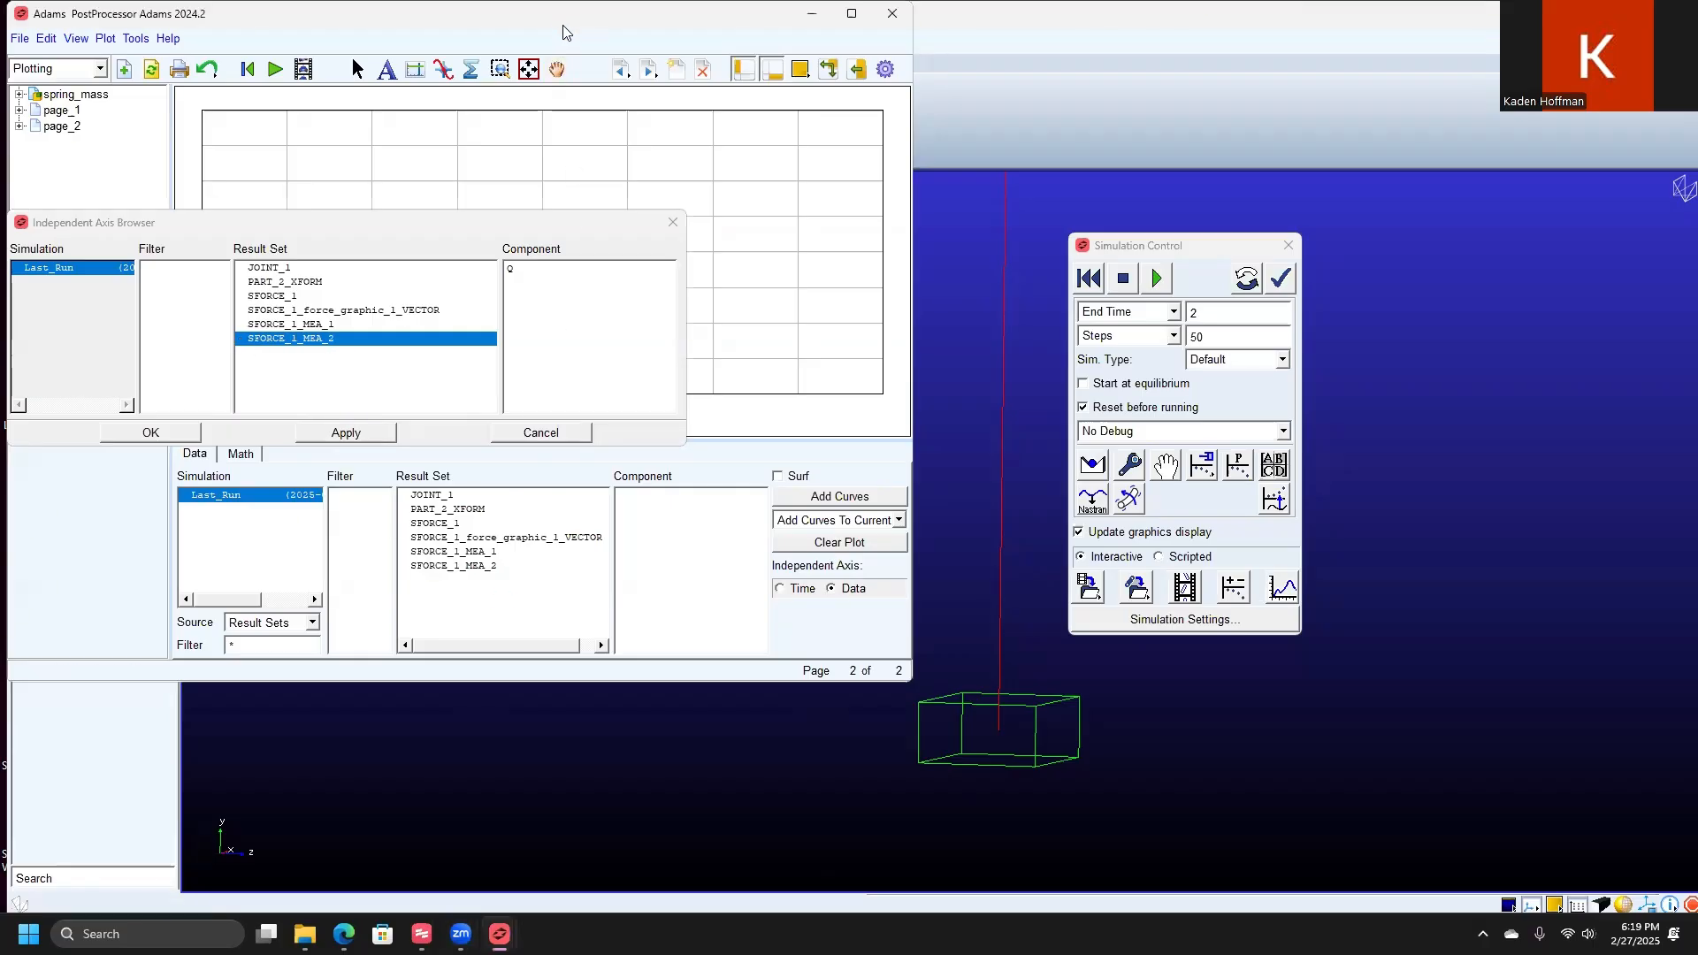
{"action": "left_click_drag", "start_coordinate": [564, 24], "coordinate": [1309, 276]}
{"action": "left_click_drag", "start_coordinate": [548, 227], "coordinate": [1359, 332]}
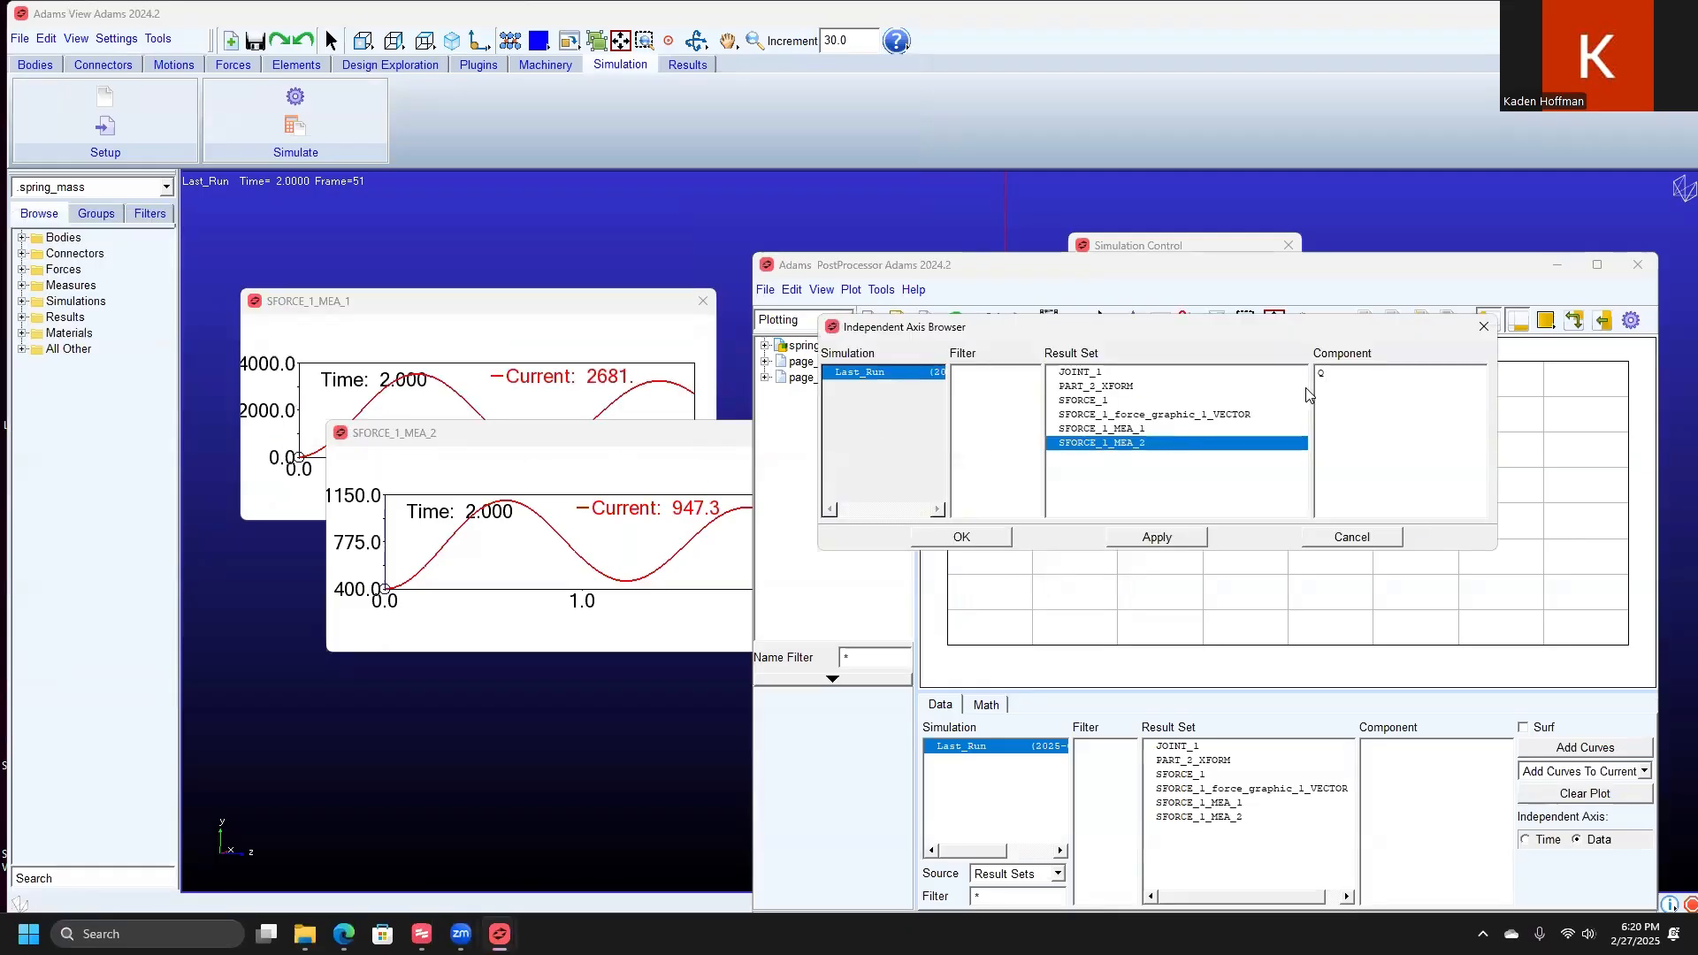
{"action": "left_click", "coordinate": [1328, 373]}
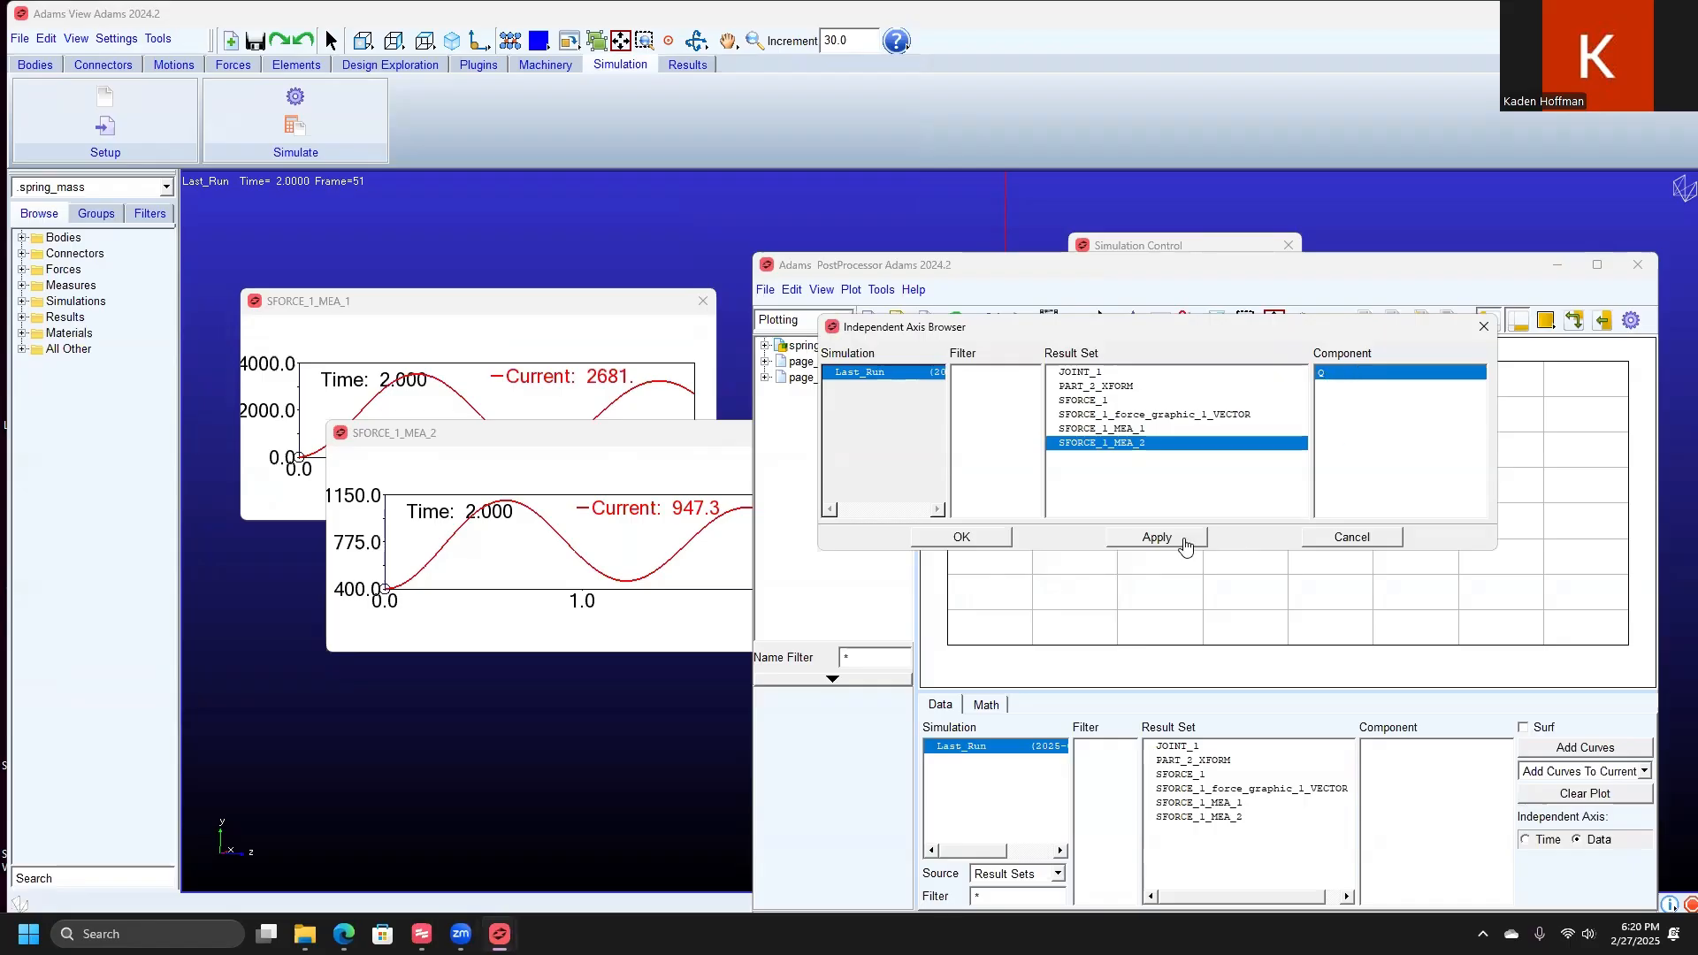
{"action": "left_click", "coordinate": [996, 541]}
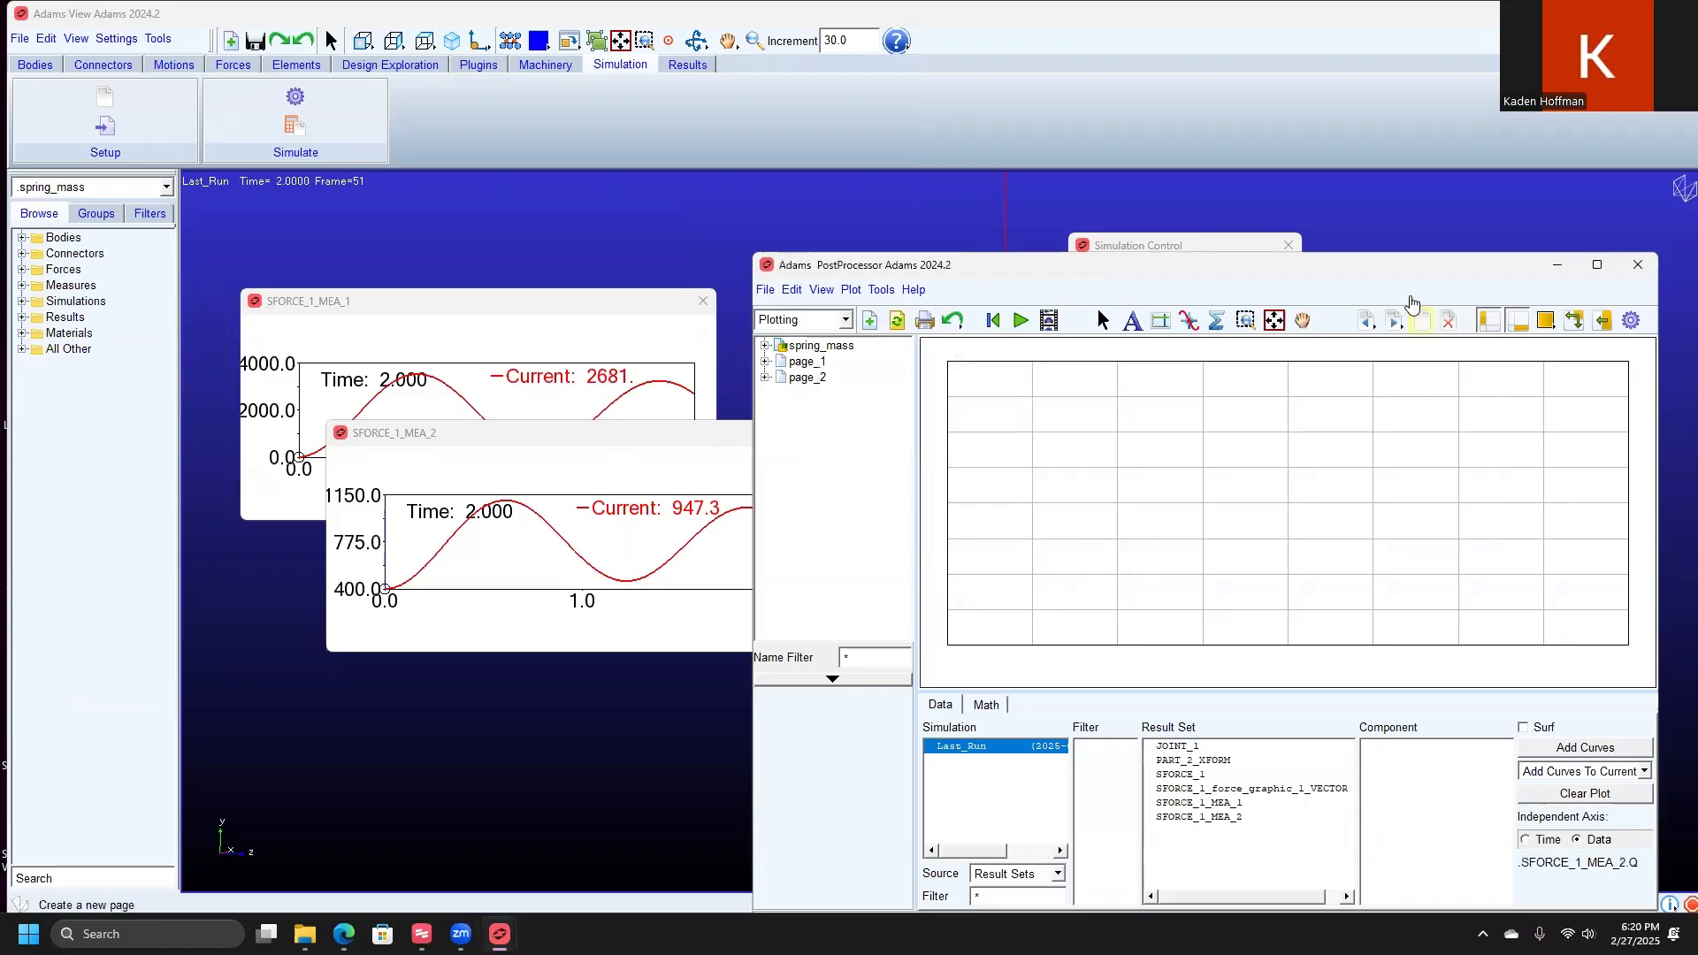
Step: Try to add a curve to the empty plot using the Q component of SFORCE_1_MEA_2 as its data
{"action": "left_click_drag", "start_coordinate": [1389, 266], "coordinate": [1235, 206]}
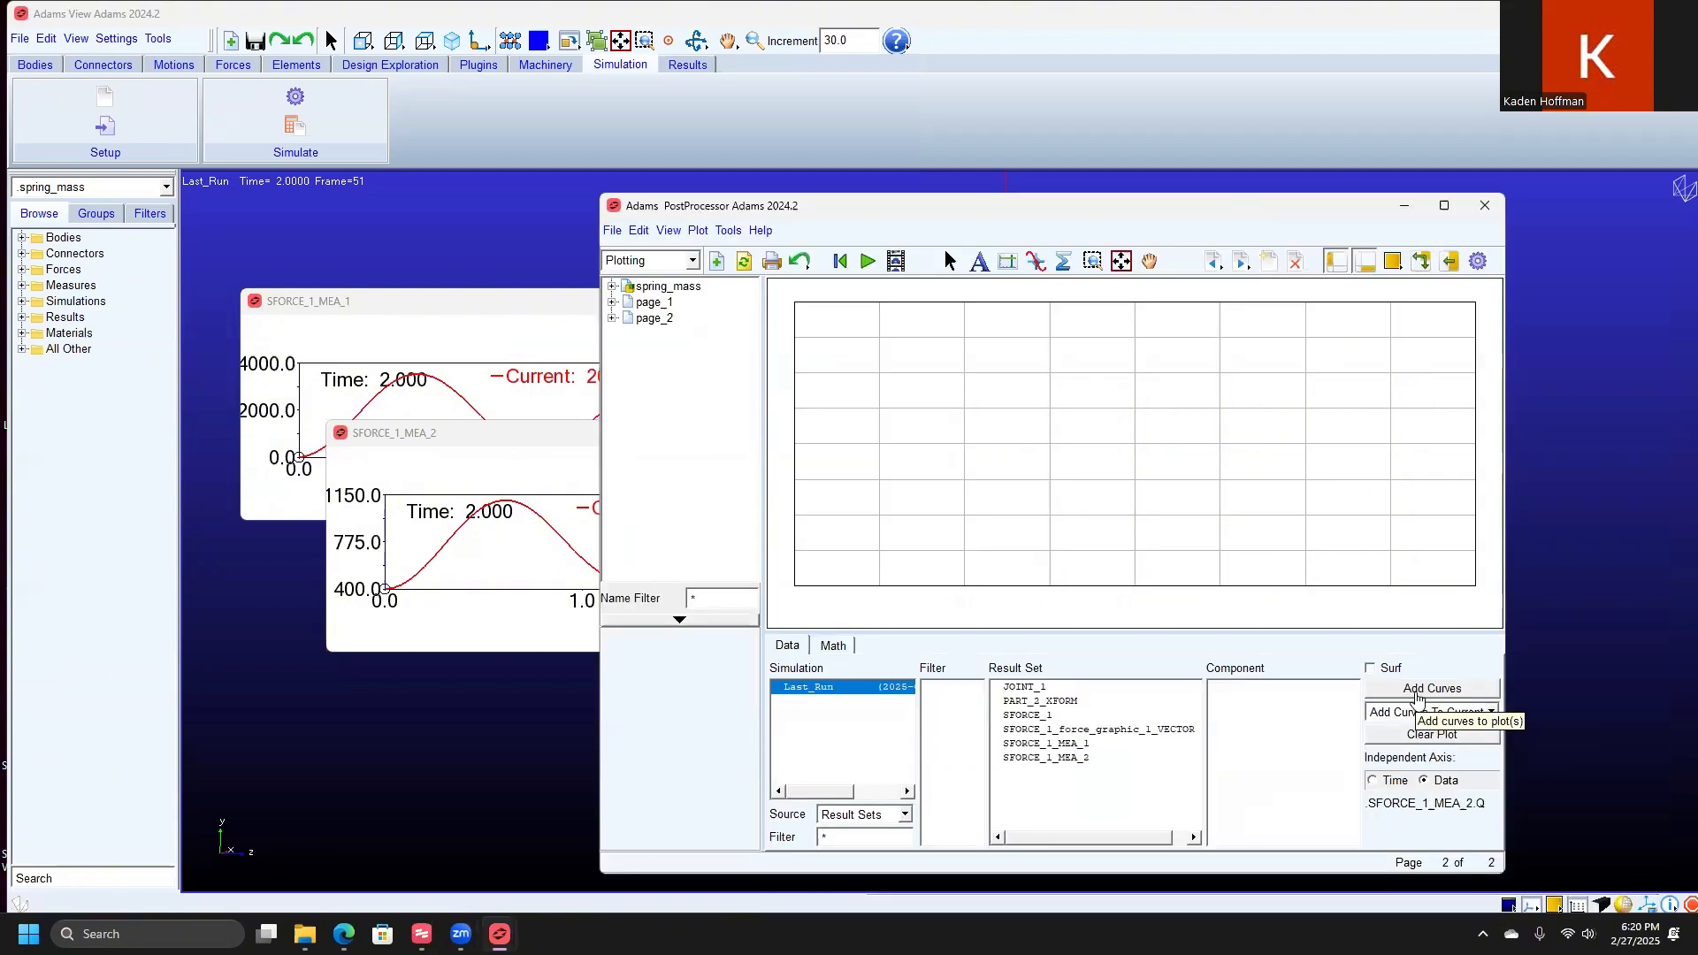
{"action": "left_click", "coordinate": [1417, 699]}
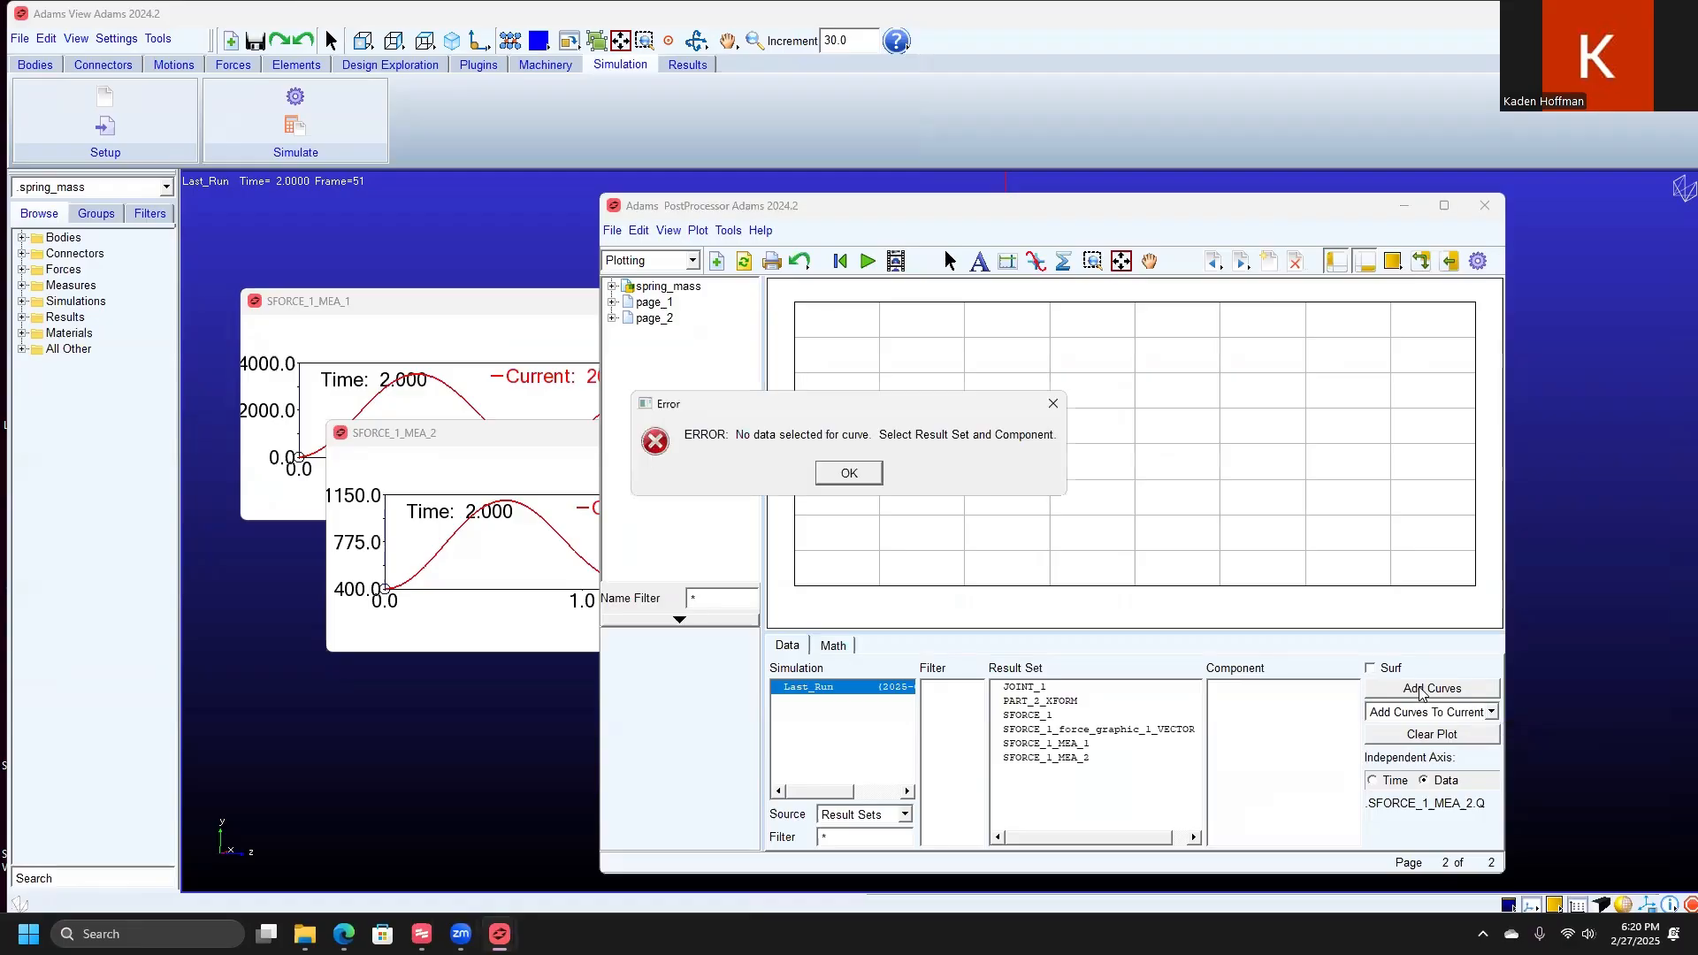
{"action": "left_click", "coordinate": [848, 473]}
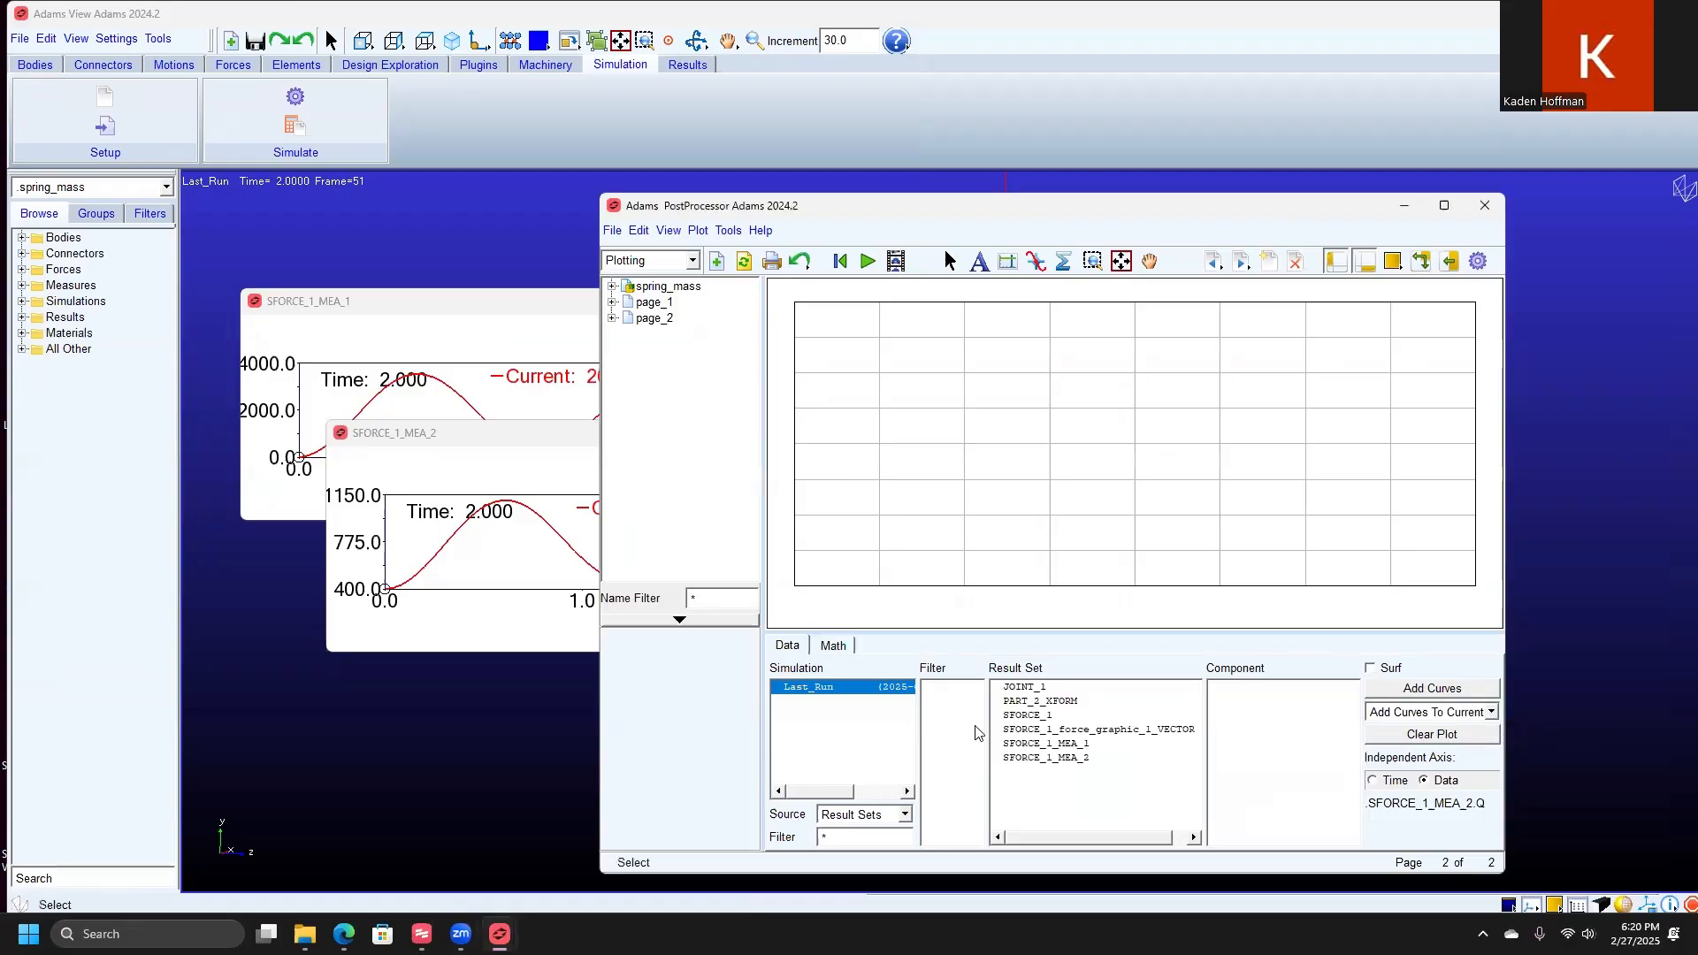
{"action": "left_click", "coordinate": [1061, 758]}
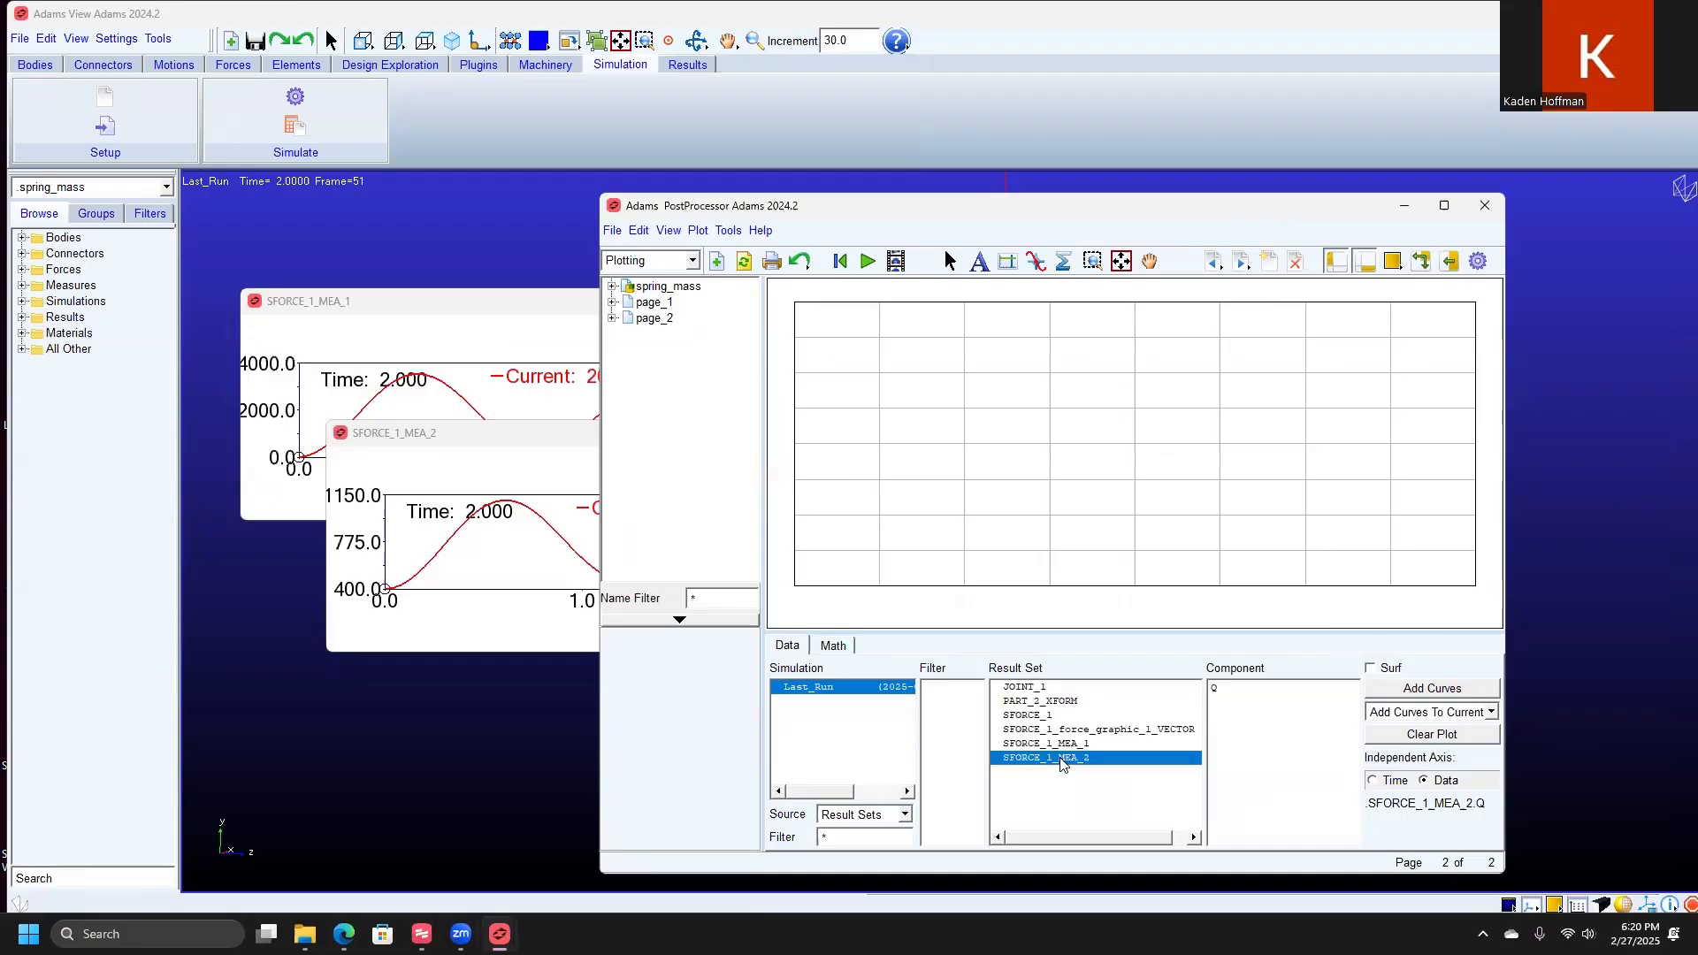
{"action": "left_click", "coordinate": [1213, 689]}
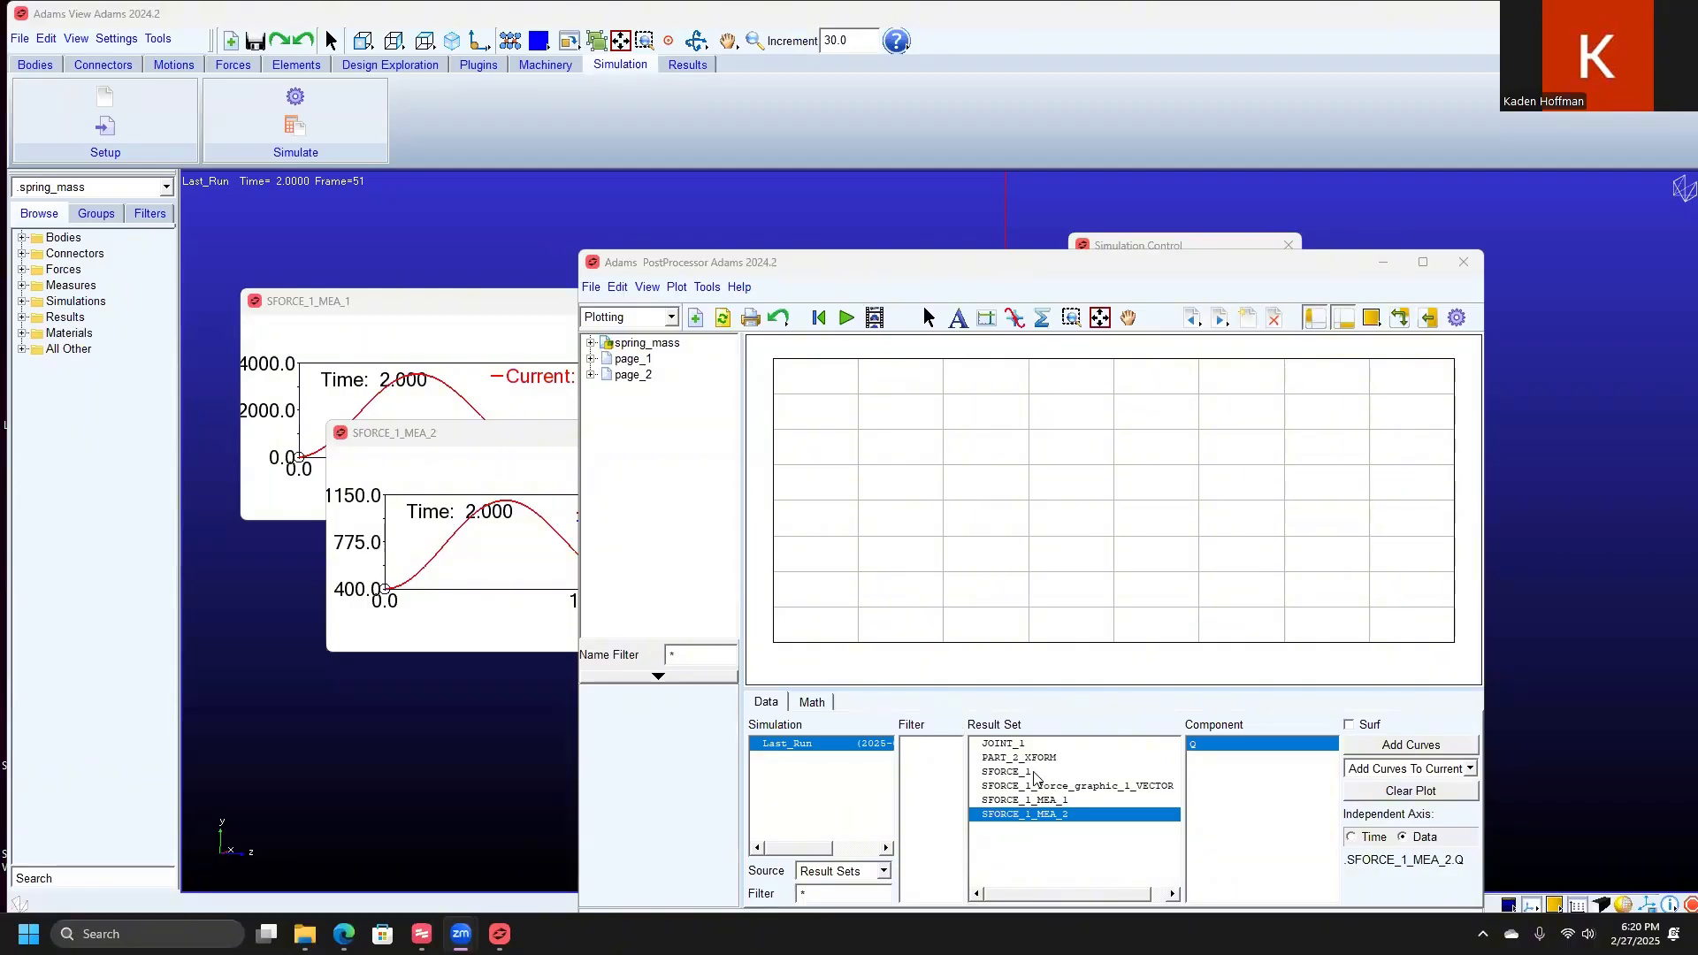
Step: Choose the Q component of the SFORCE_1_MEA_1 result set as the curve data
{"action": "left_click", "coordinate": [1008, 772]}
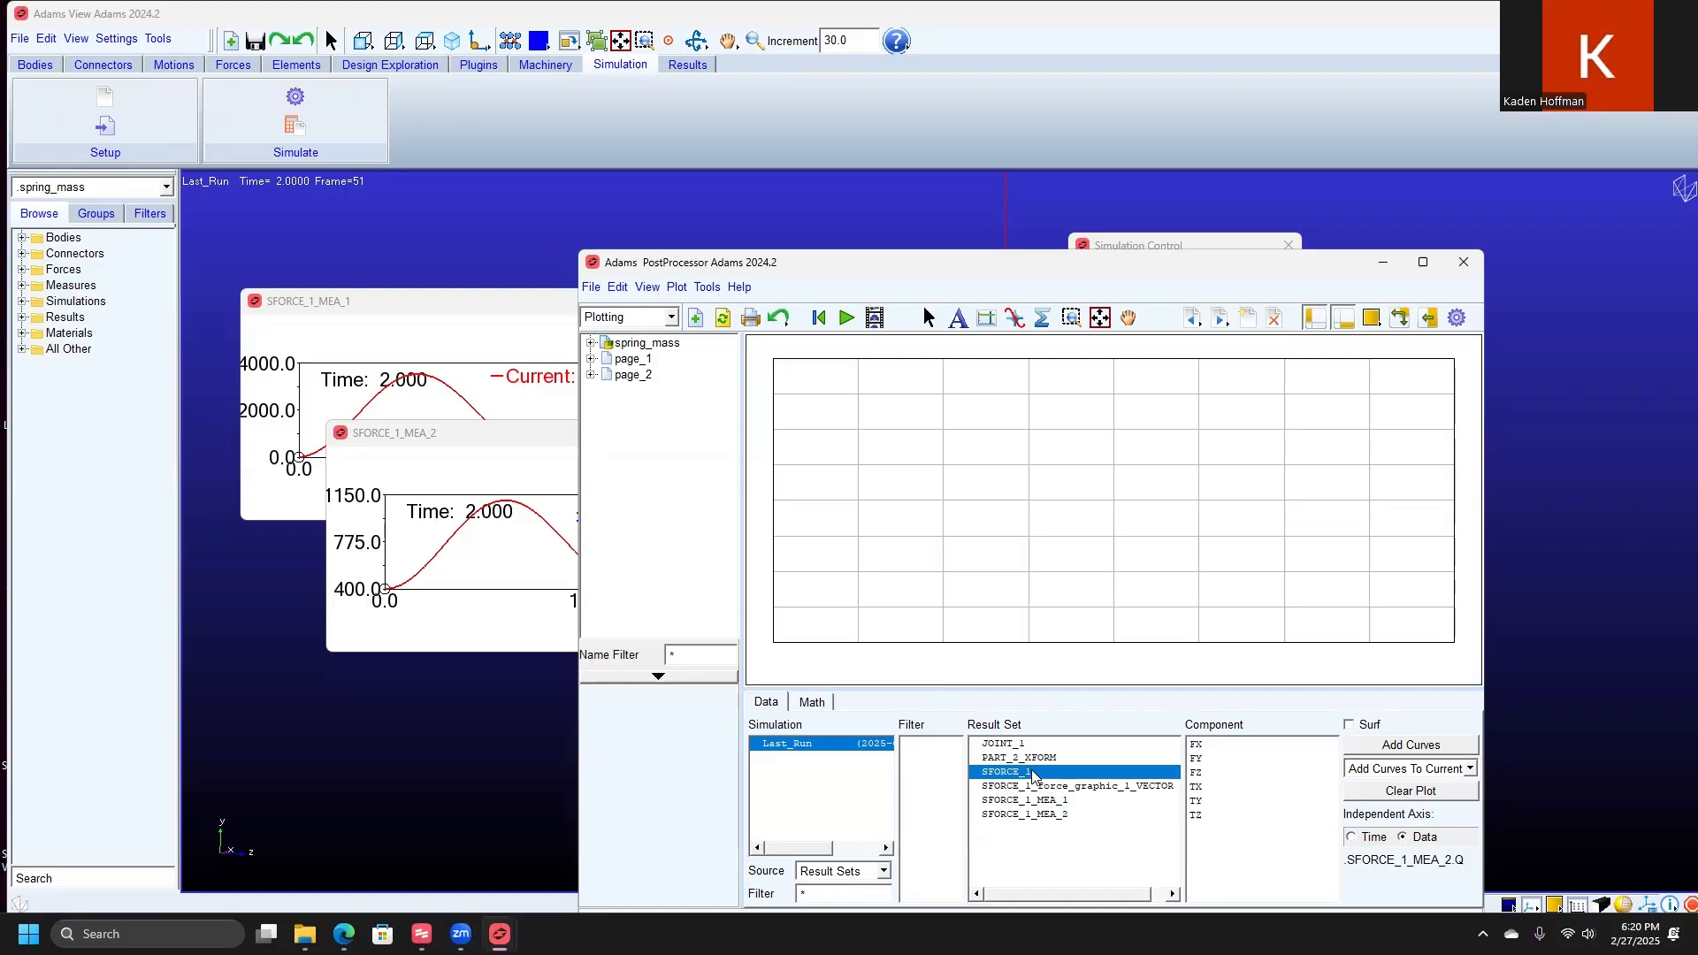
{"action": "left_click", "coordinate": [1075, 801]}
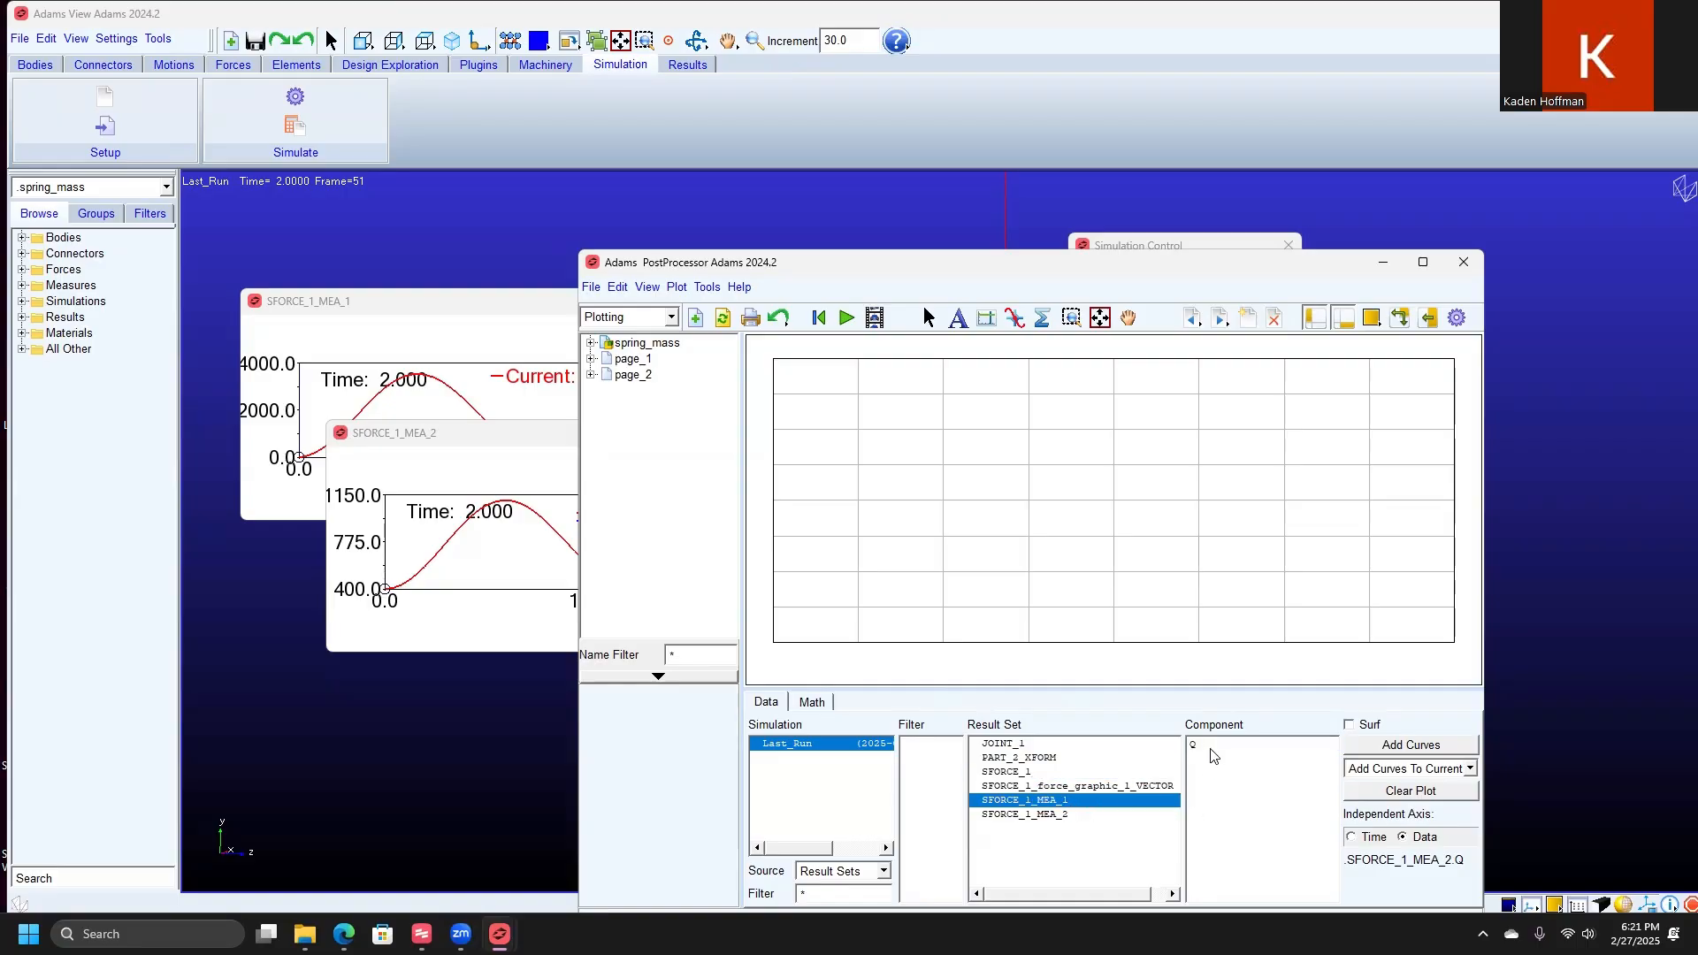
{"action": "left_click", "coordinate": [1212, 746]}
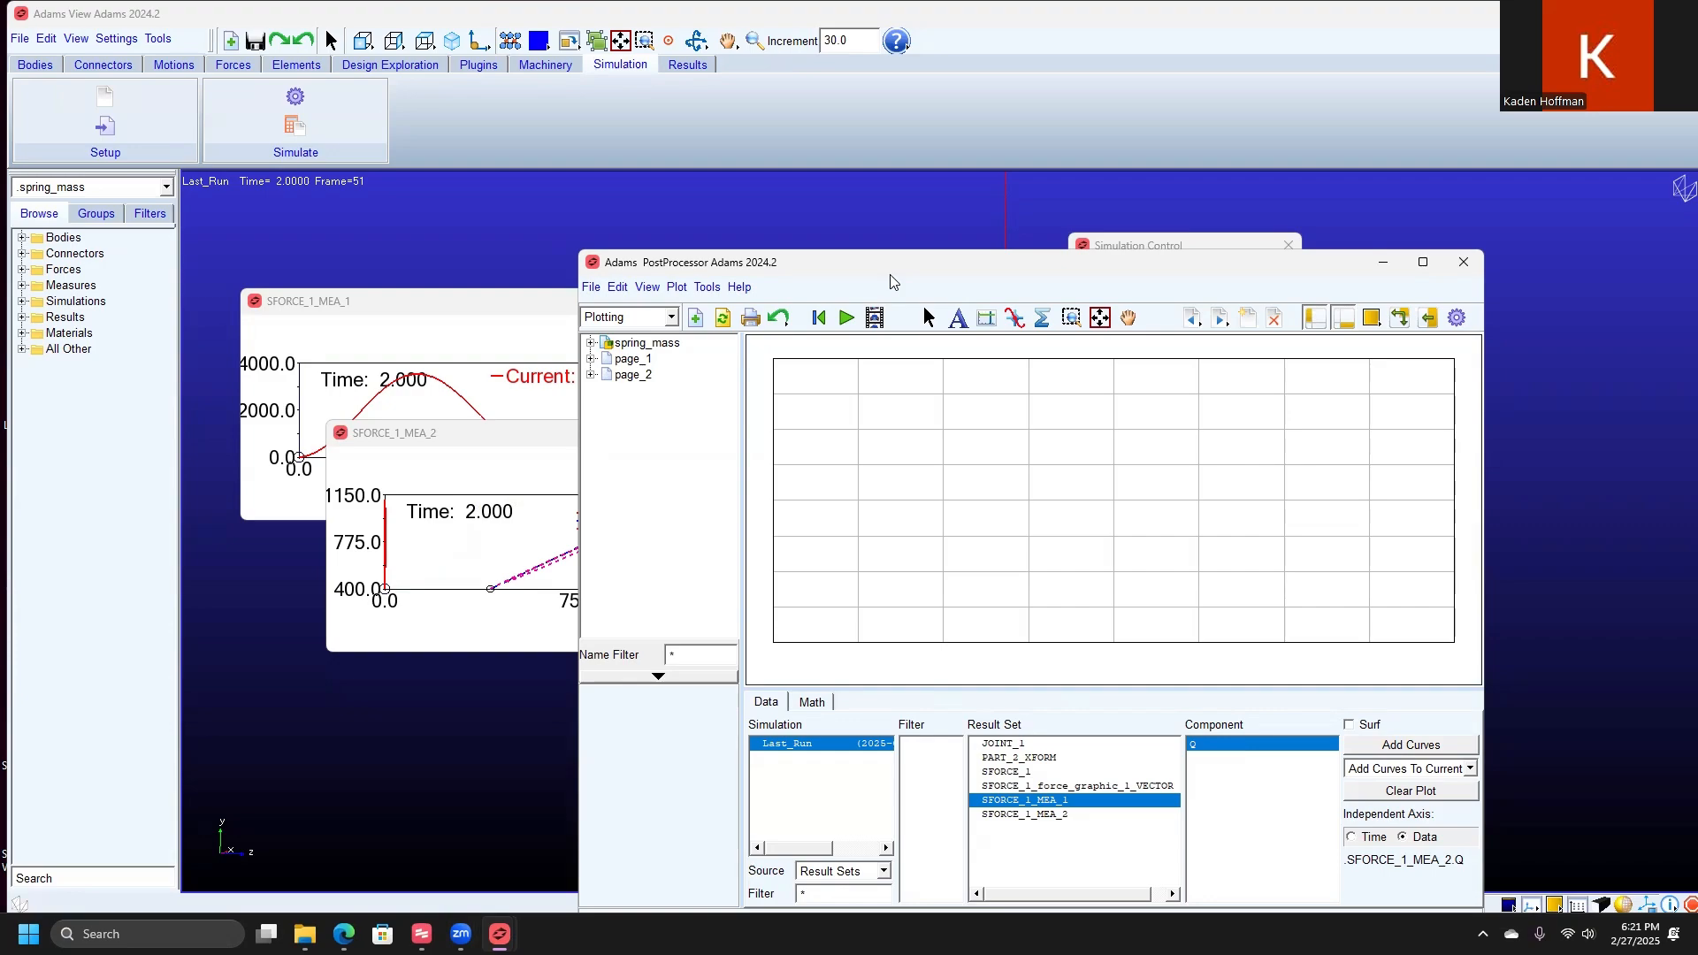
Step: Move the SFORCE_1_MEA_2 strip chart clear, and add the SFORCE_1_MEA_1 curve to the blank plot in Adams PostProcessor
{"action": "left_click_drag", "start_coordinate": [892, 281], "coordinate": [1056, 281]}
{"action": "left_click", "coordinate": [564, 440]}
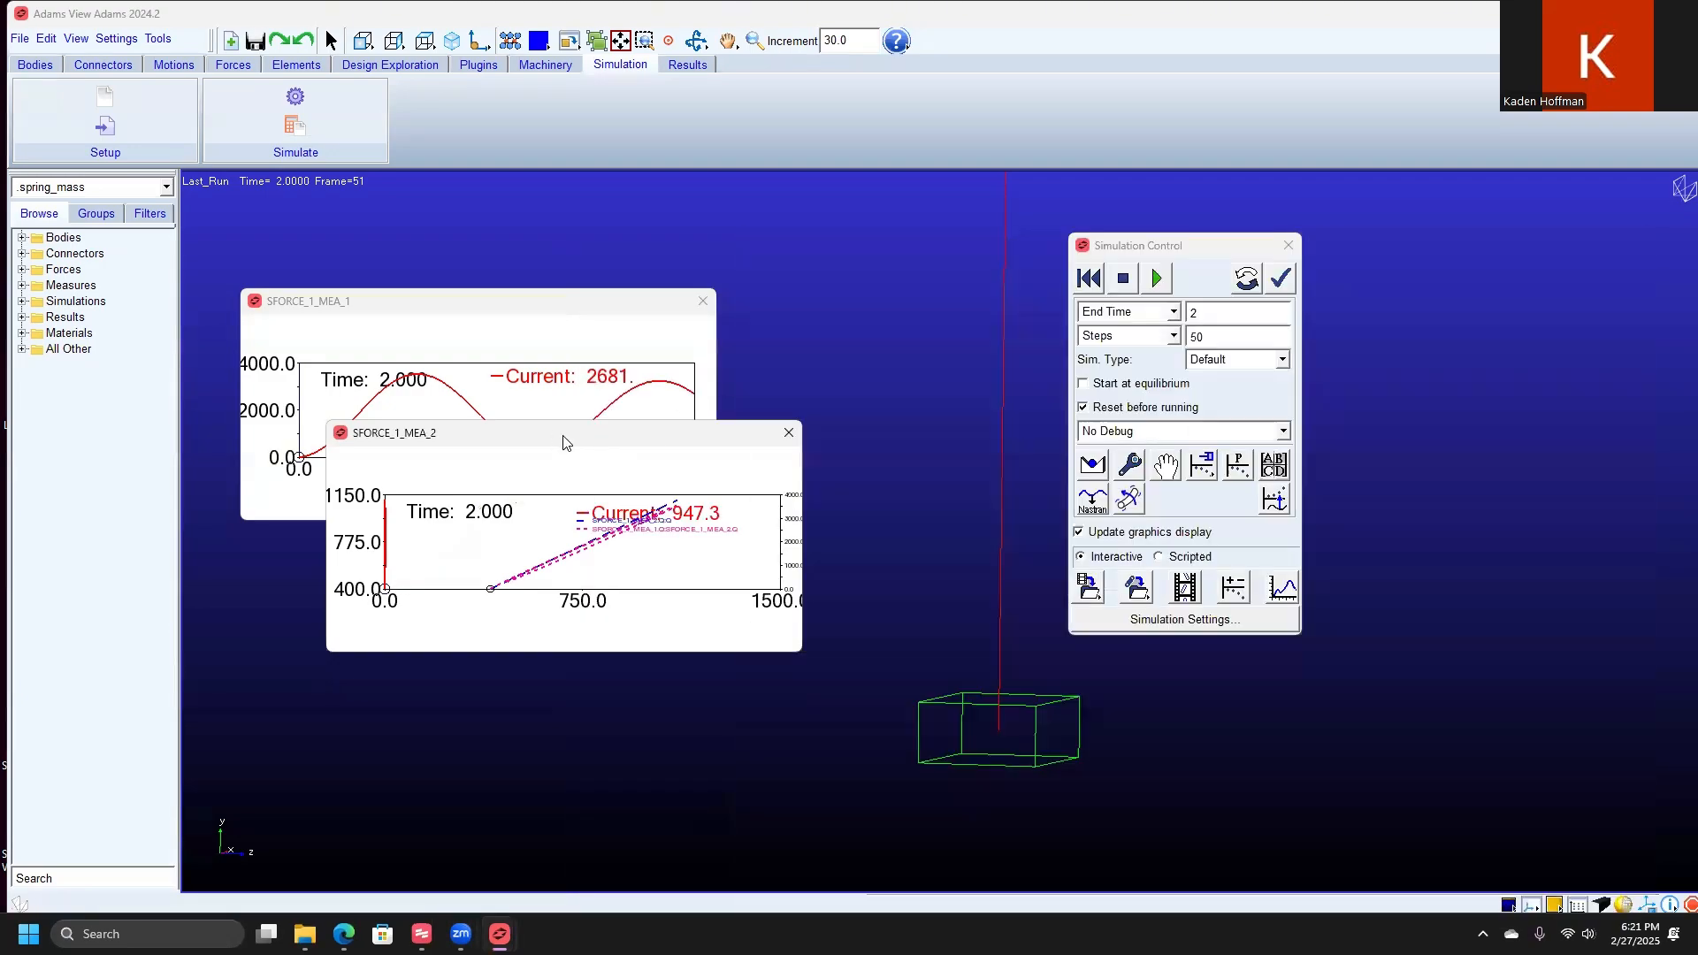
{"action": "left_click_drag", "start_coordinate": [565, 440], "coordinate": [696, 385]}
{"action": "mouse_move", "coordinate": [500, 934]}
{"action": "left_click", "coordinate": [603, 836]}
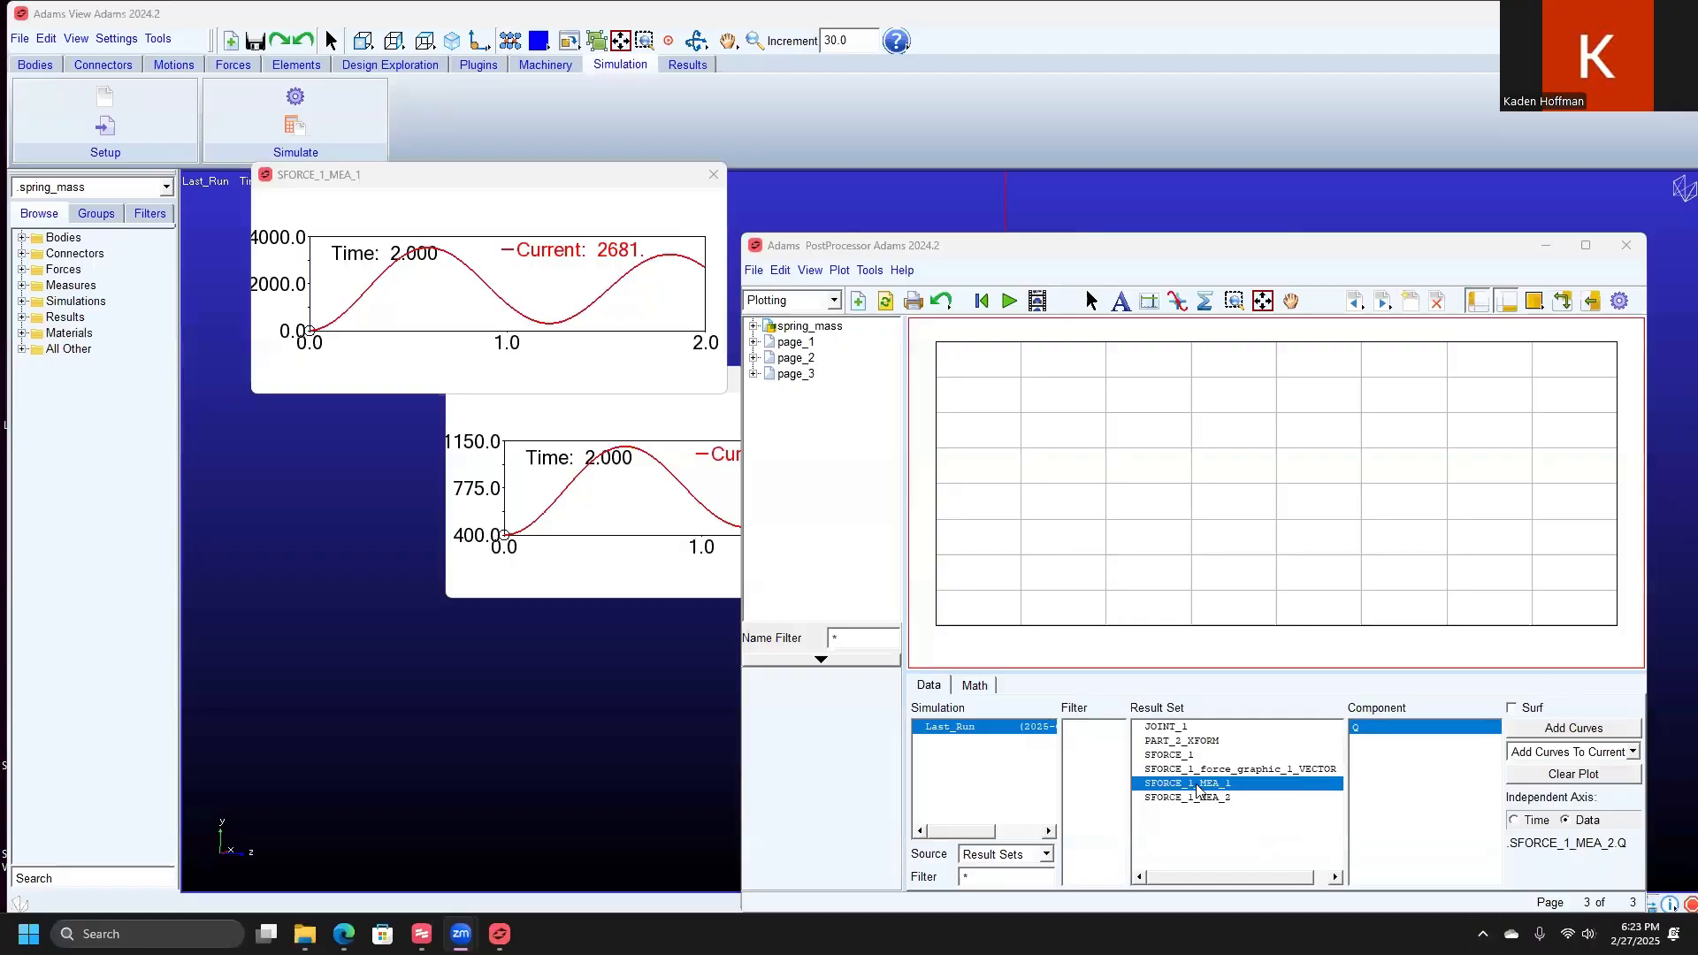
{"action": "left_click", "coordinate": [1198, 790]}
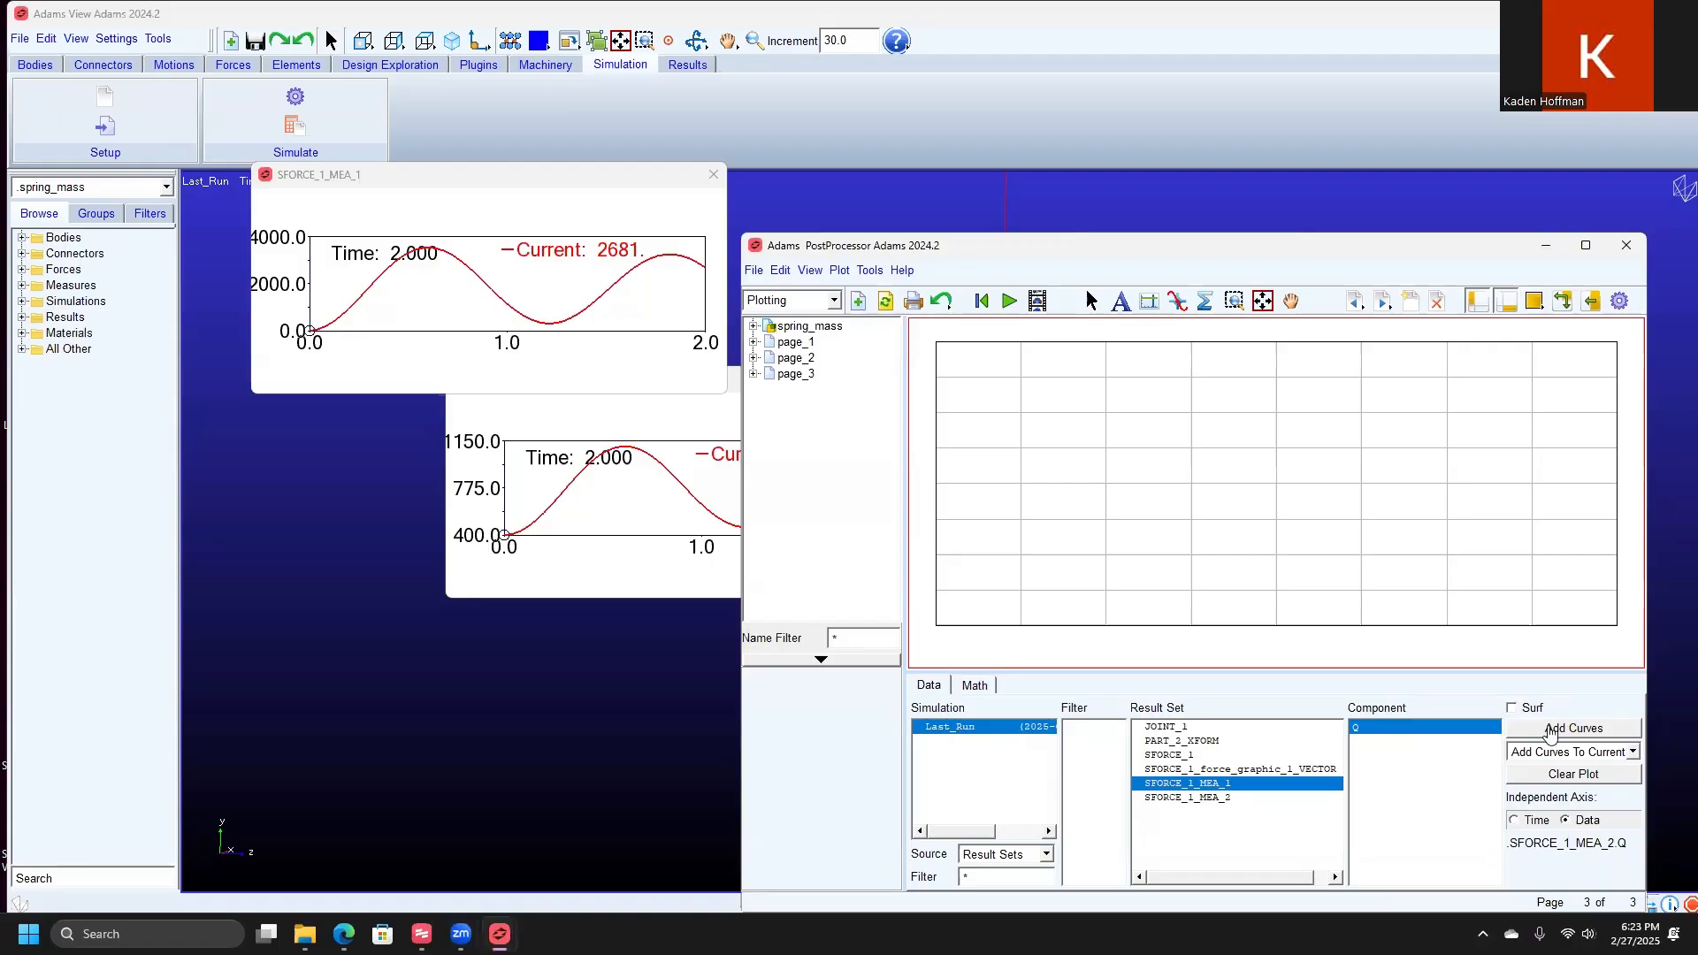
{"action": "left_click", "coordinate": [1549, 728]}
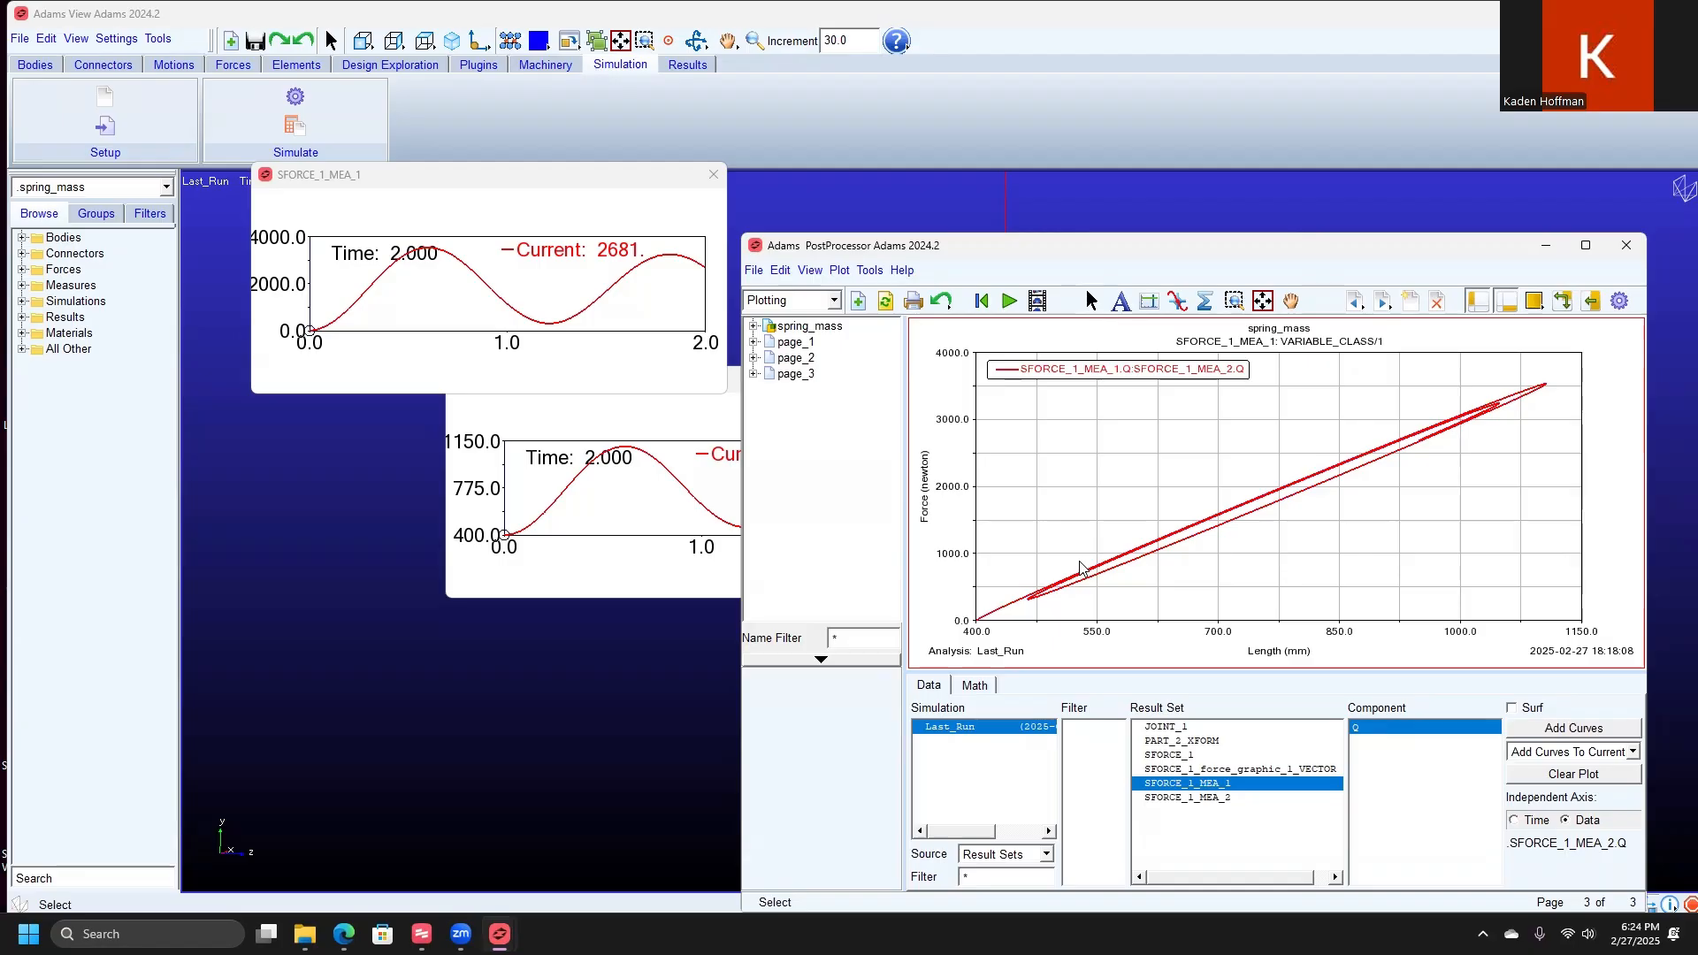
Step: Switch back to Adams View and find the static equilibrium of the spring-mass model
{"action": "left_click", "coordinate": [1545, 247]}
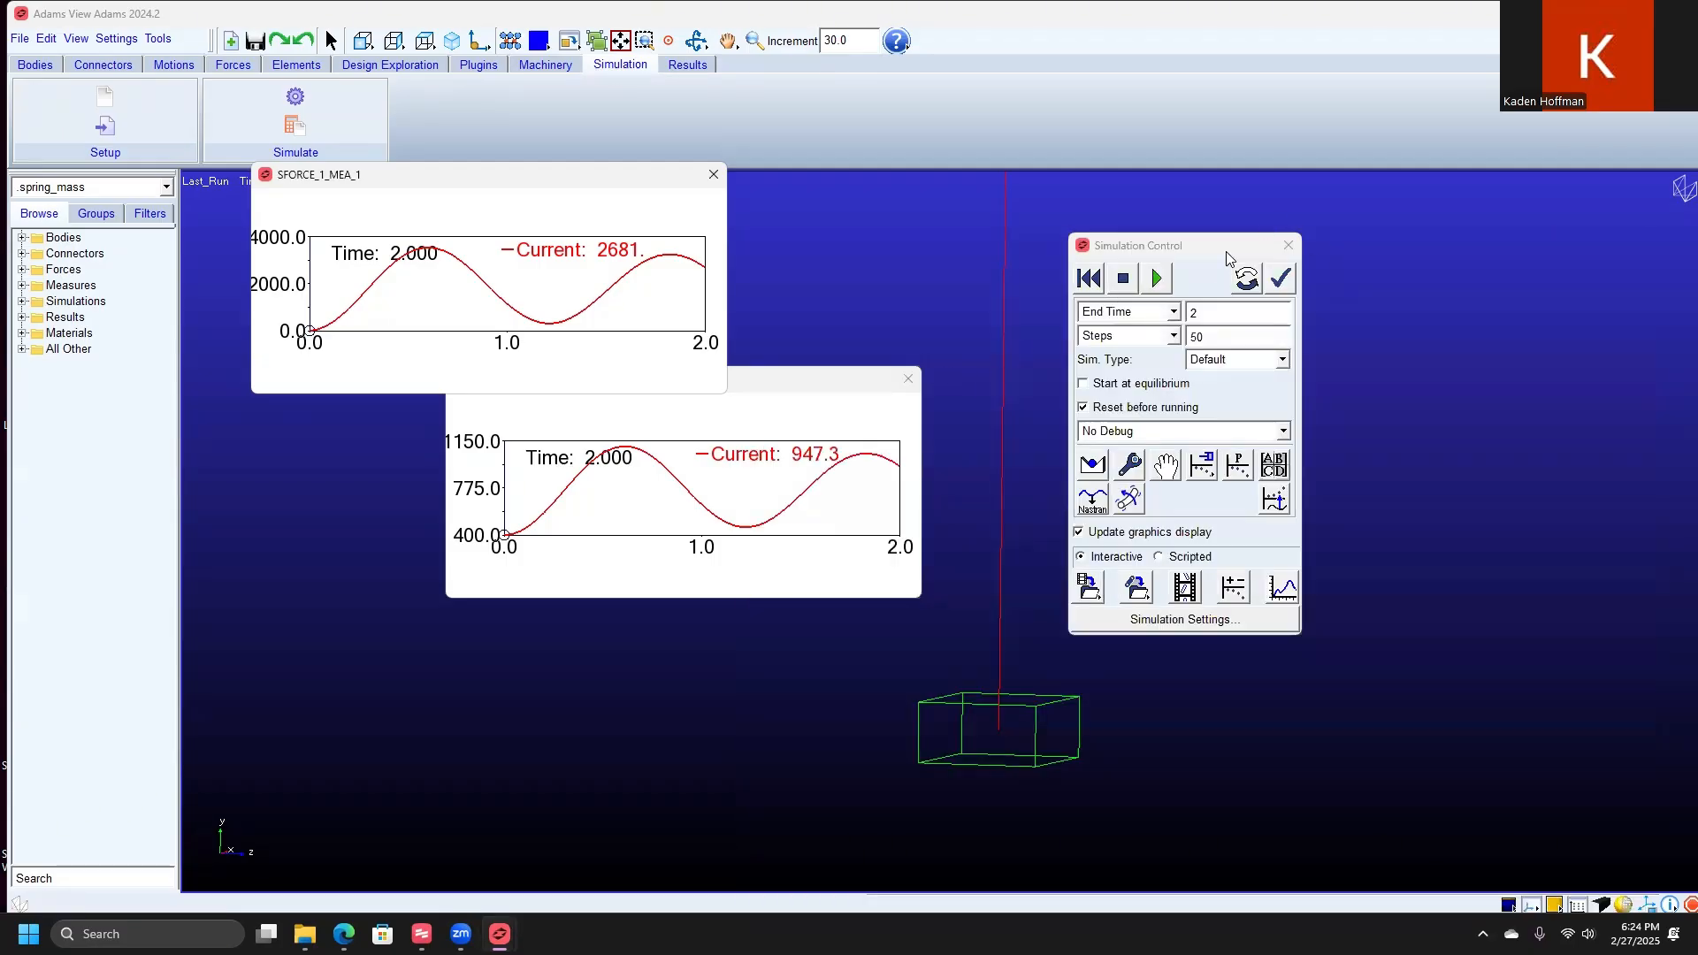
{"action": "left_click_drag", "start_coordinate": [1226, 248], "coordinate": [1153, 219]}
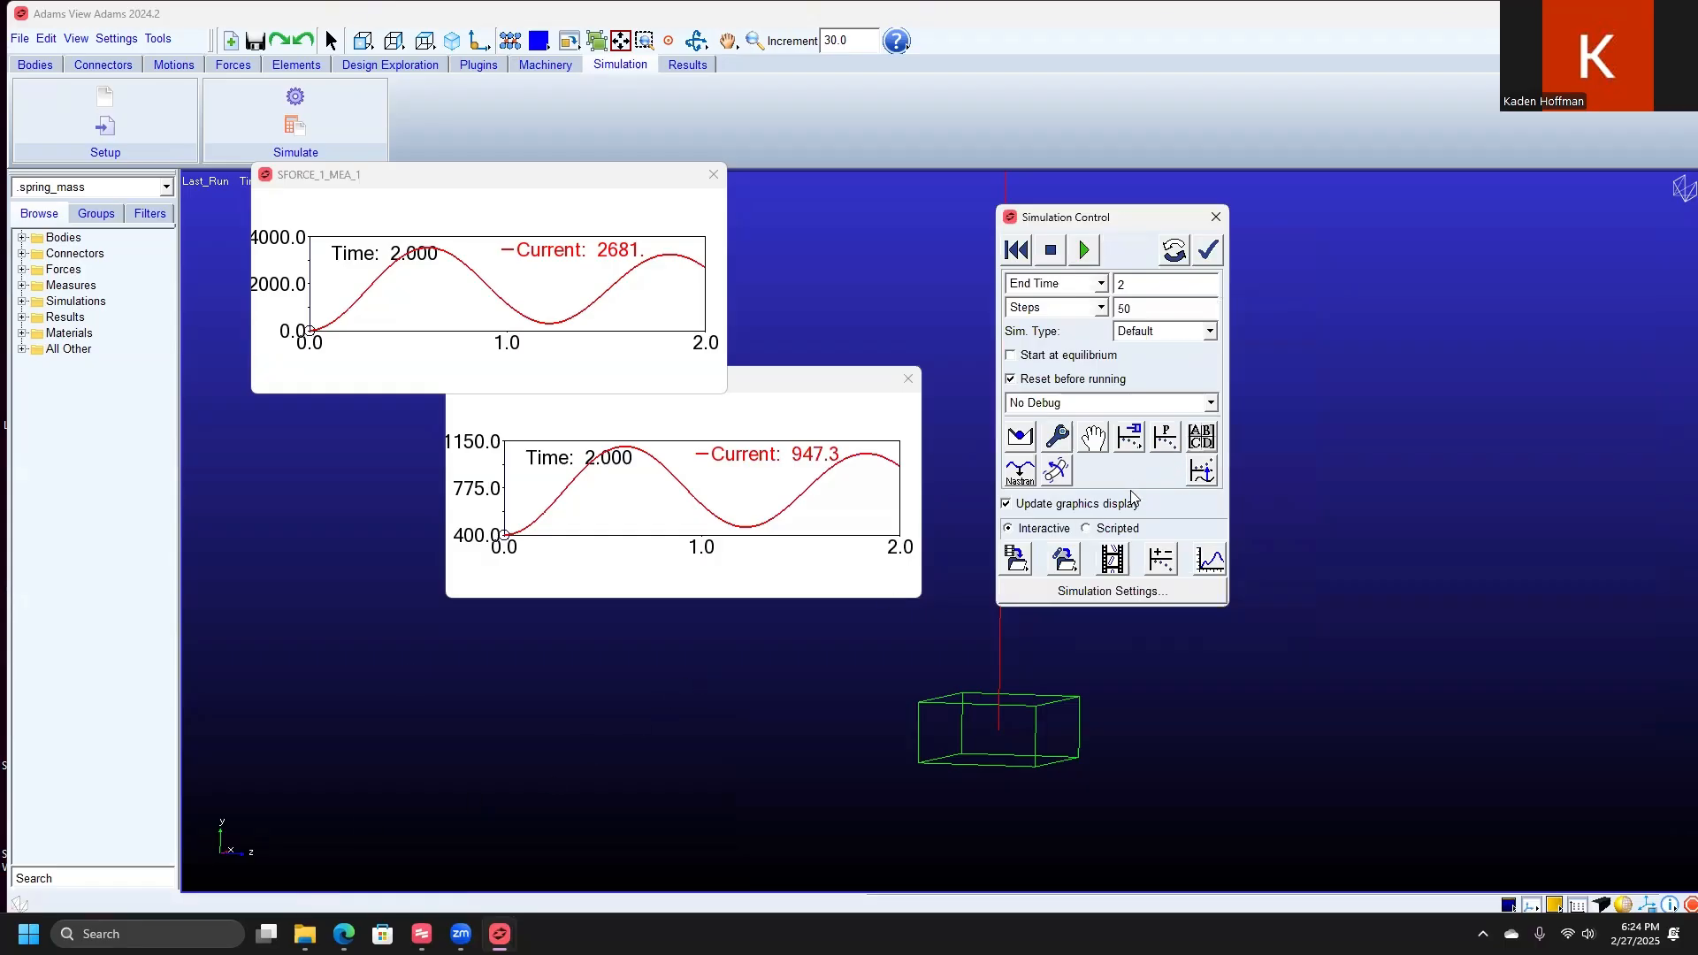
{"action": "left_click", "coordinate": [1018, 438]}
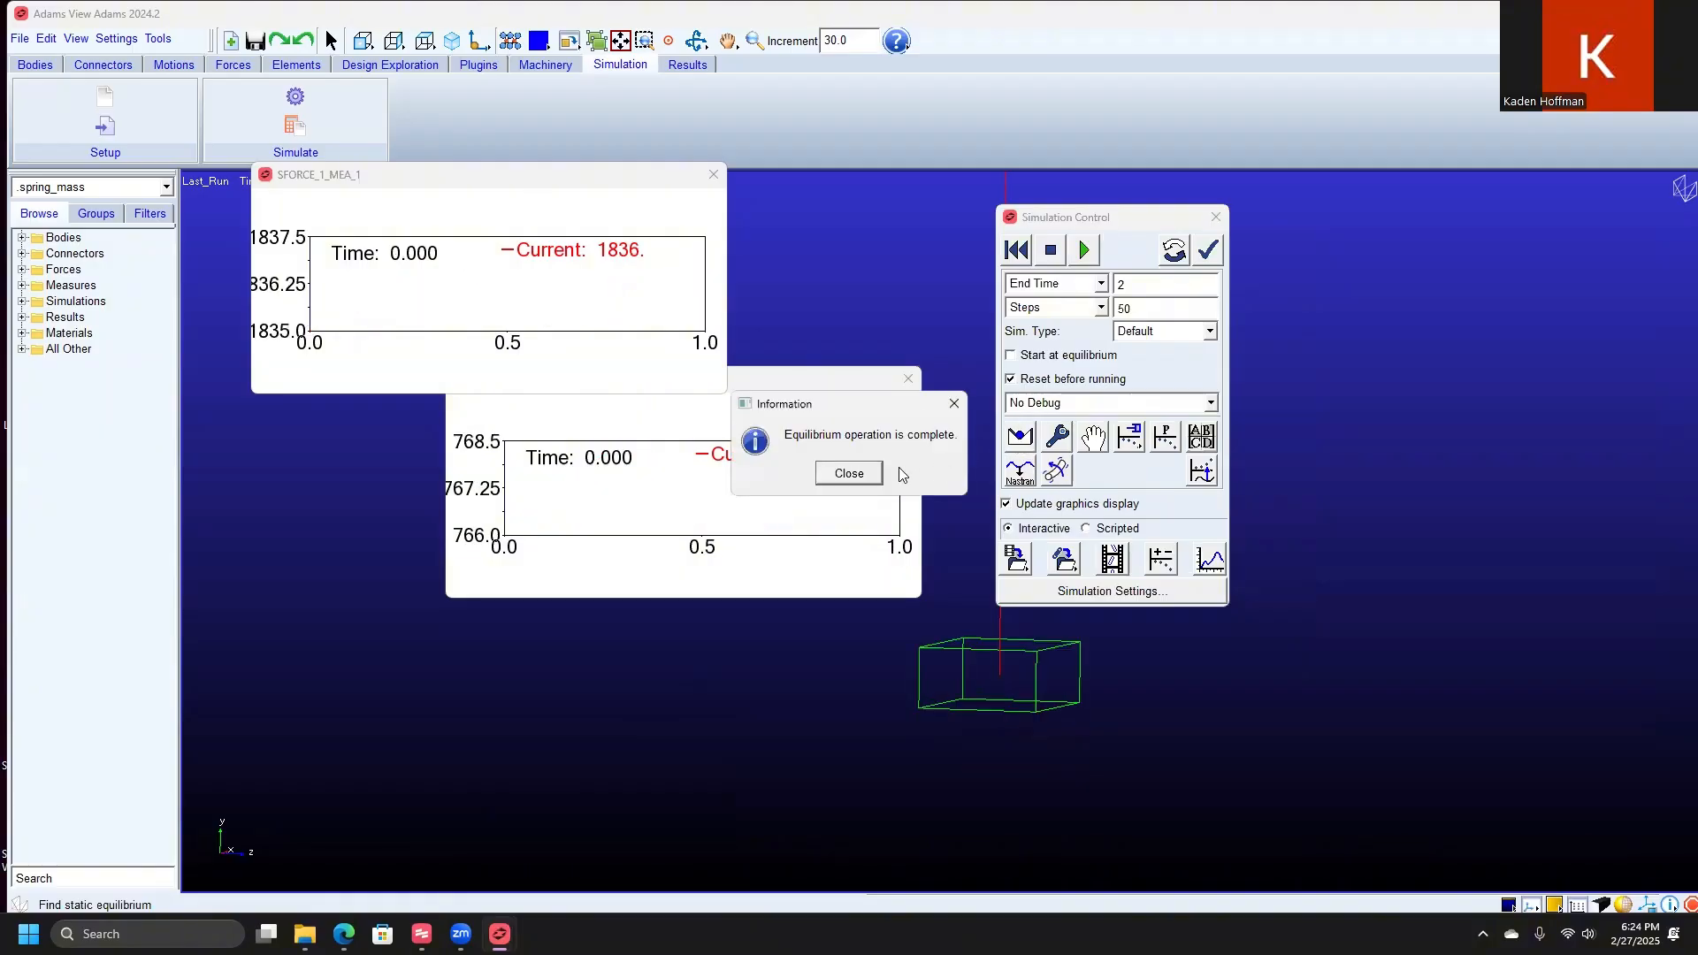
{"action": "left_click", "coordinate": [845, 475]}
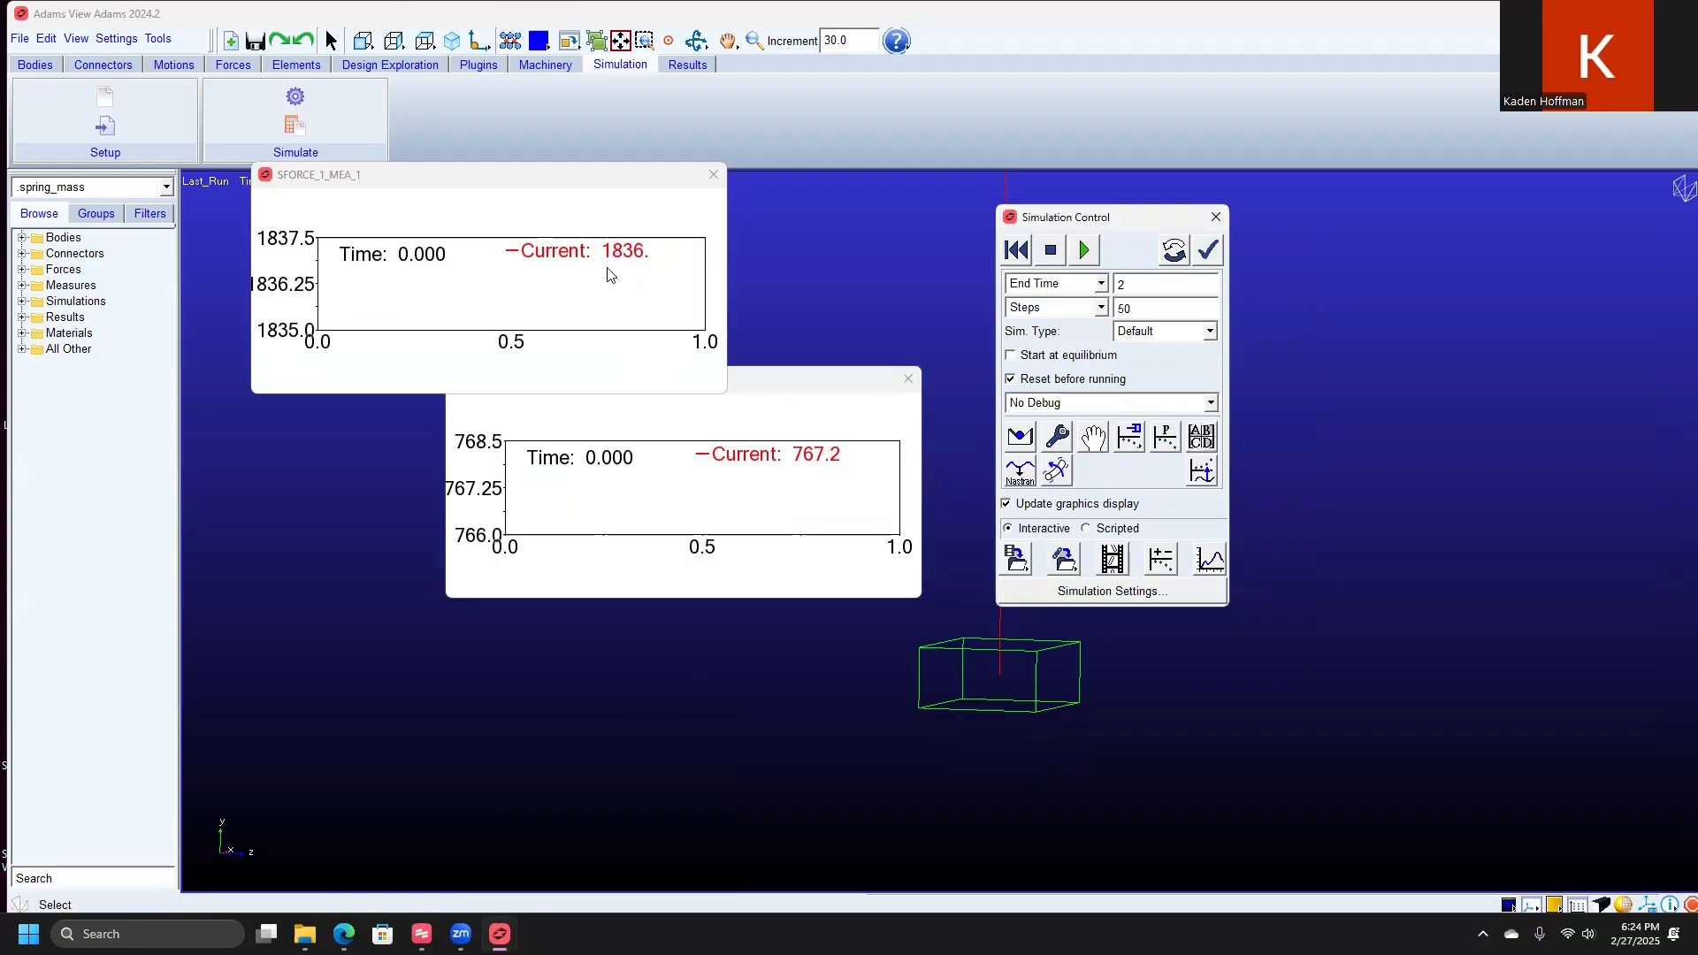